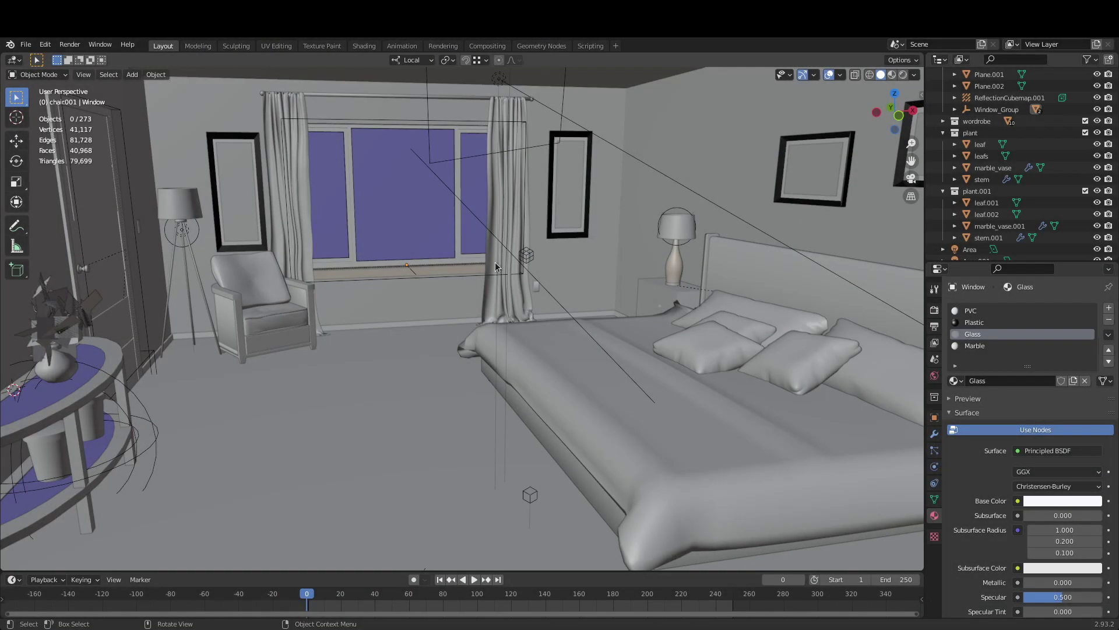
- Walk through the bedroom model in solid shading to examine its furniture, walls and door
{"action": "key", "text": "shift+grave"}
{"action": "key", "text": "w"}
{"action": "key", "text": "s"}
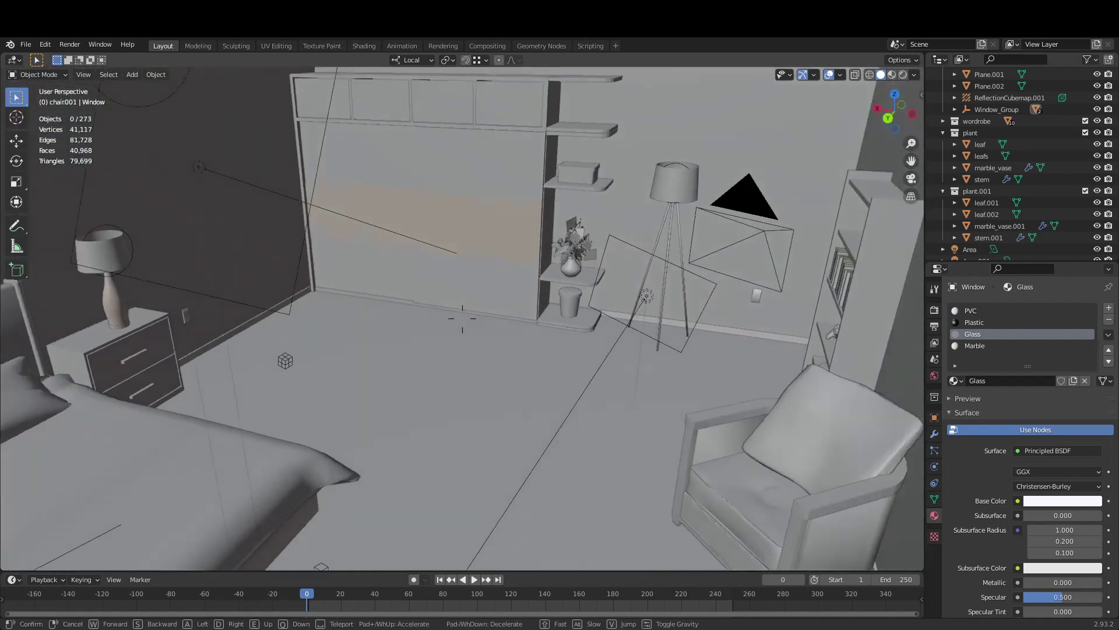
{"action": "key", "text": "w"}
{"action": "key", "text": "s"}
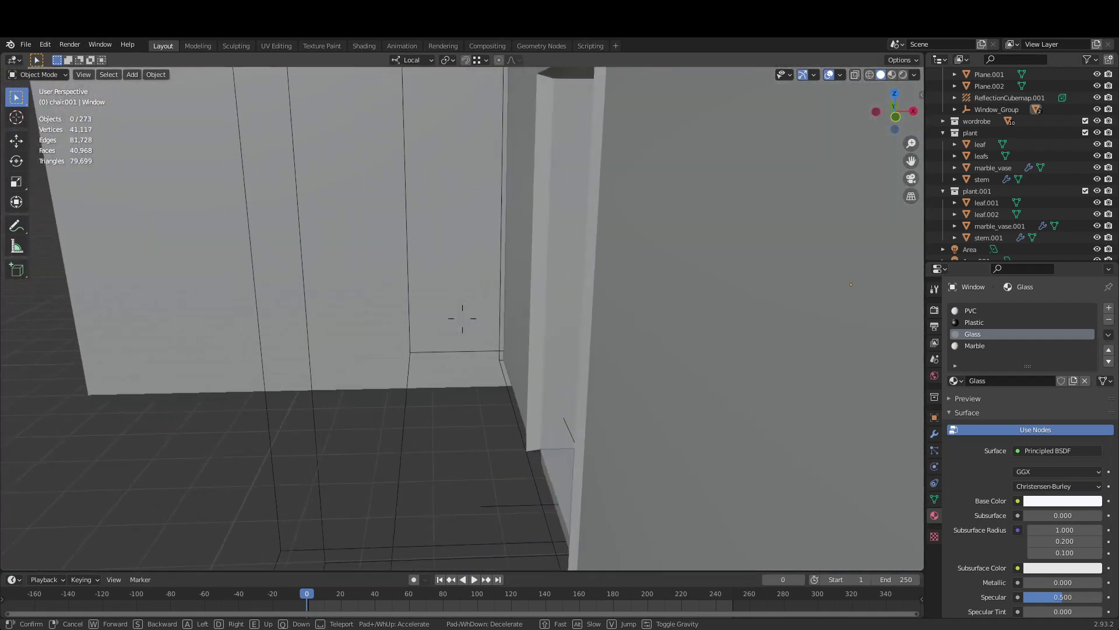
{"action": "key", "text": "w"}
{"action": "key", "text": "w"}
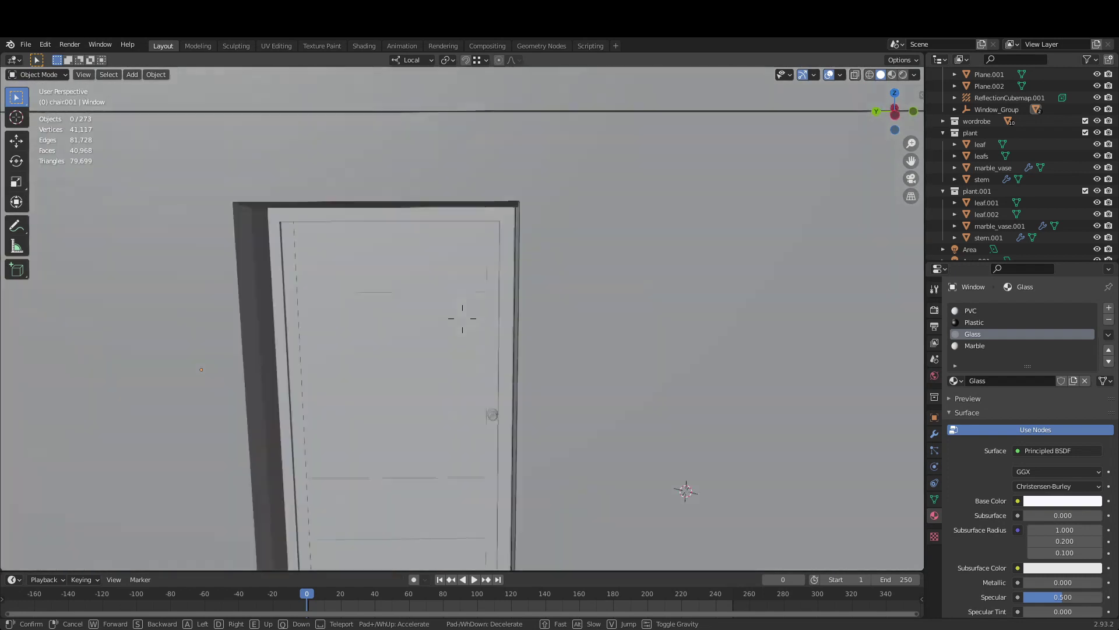
{"action": "key", "text": "s"}
{"action": "left_click", "coordinate": [462, 318]}
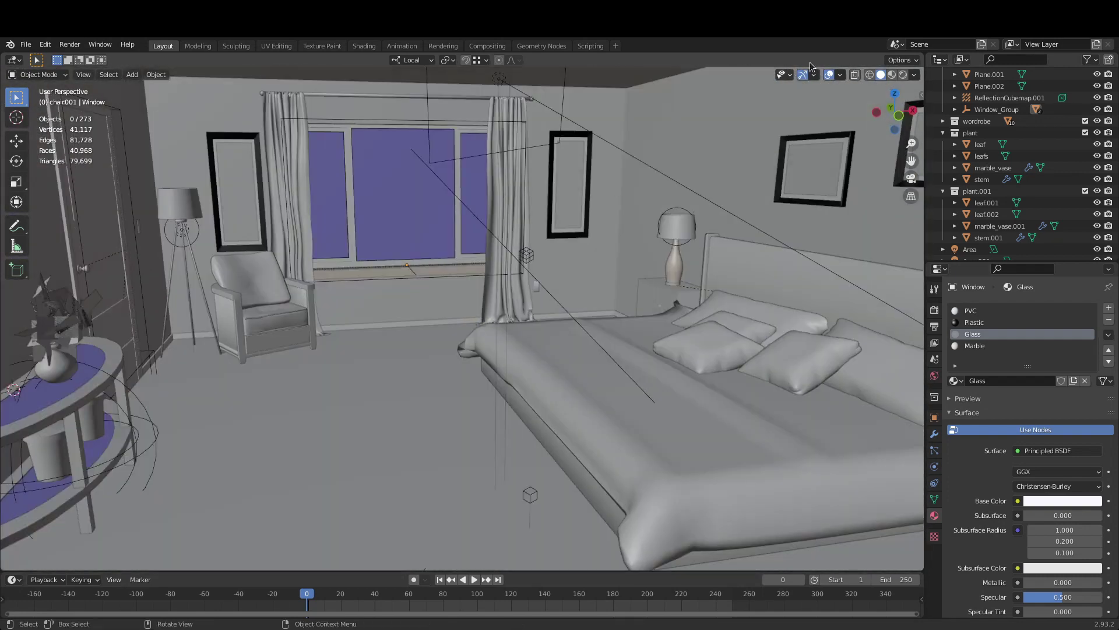
- Show the bedroom in Material Preview shading and walk through it to examine the materials on the furniture, floor and walls
{"action": "left_click", "coordinate": [893, 76]}
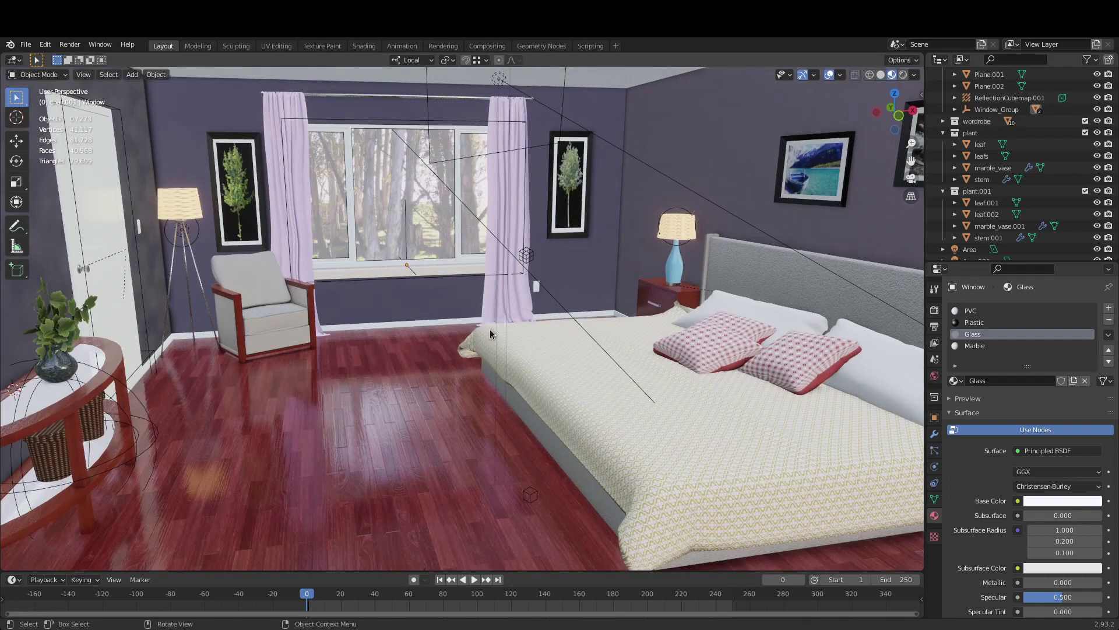
{"action": "key", "text": "shift+grave"}
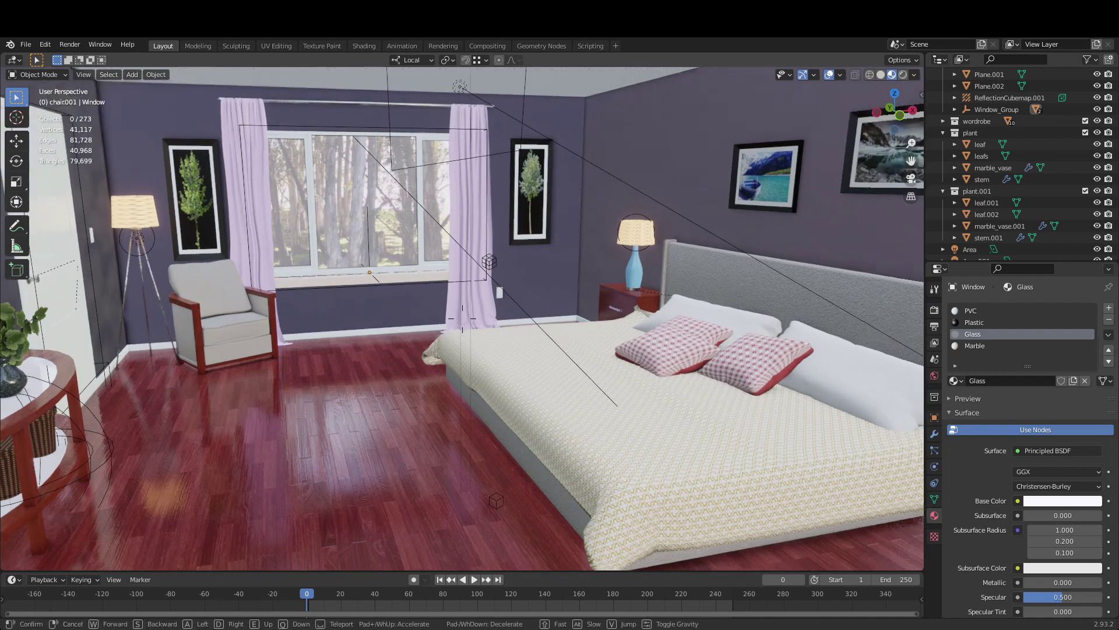
{"action": "key", "text": "w"}
{"action": "key", "text": "w"}
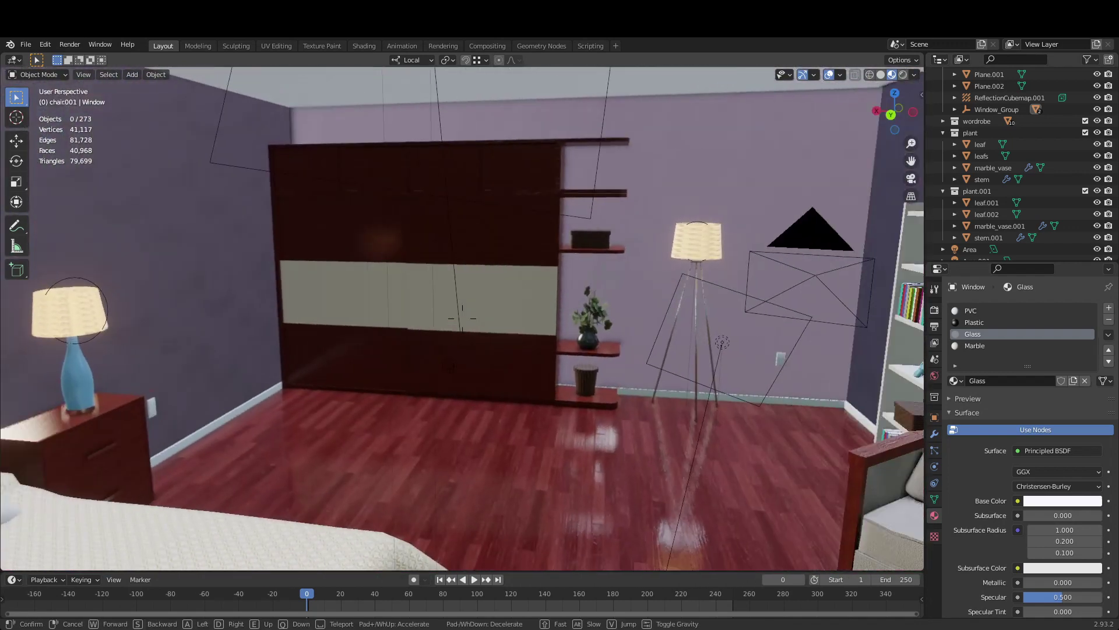
{"action": "mouse_move", "coordinate": [463, 318]}
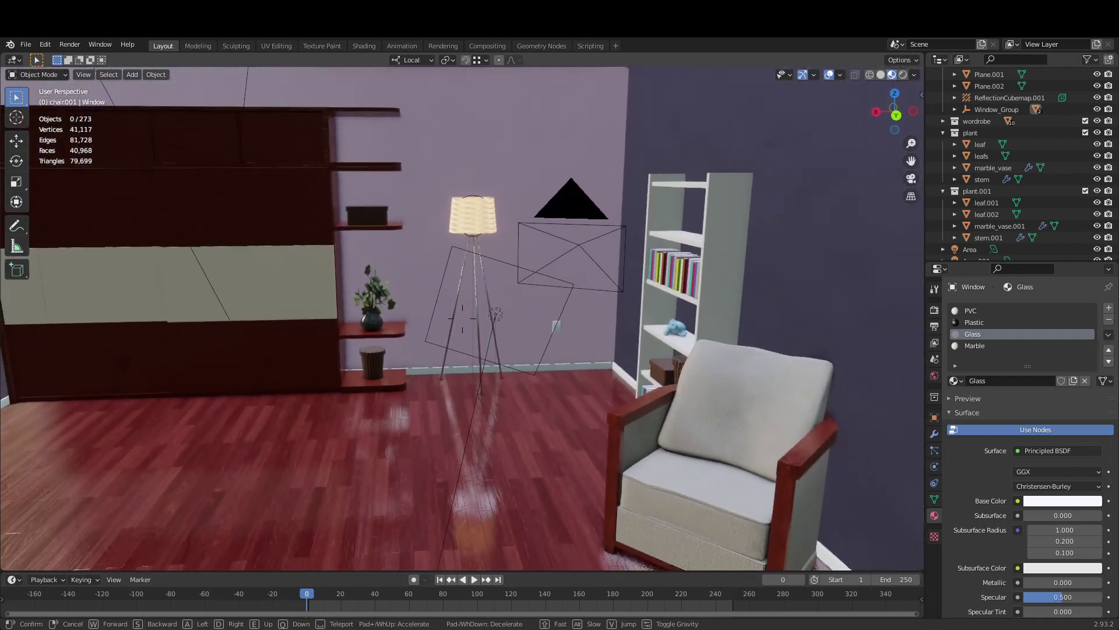
{"action": "key", "text": "s"}
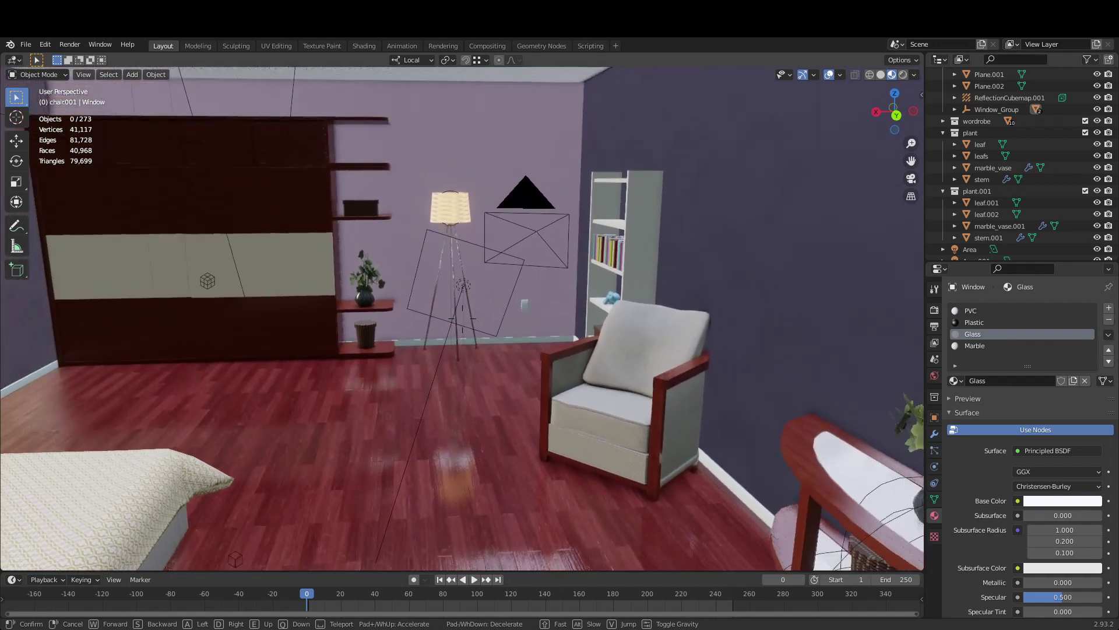
{"action": "key", "text": "w"}
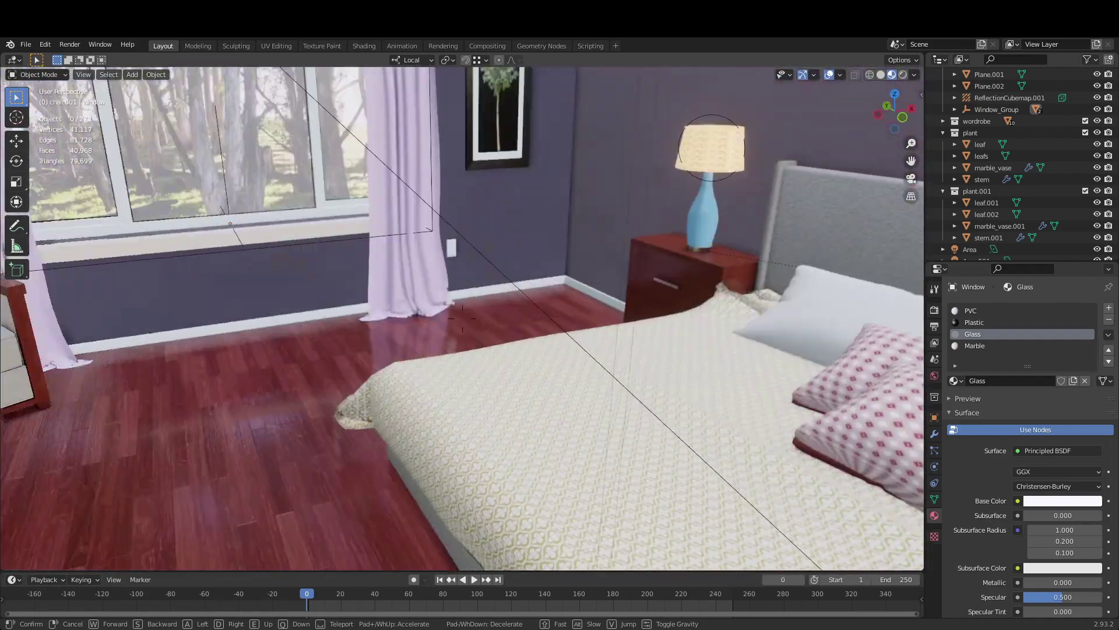
{"action": "key", "text": "s"}
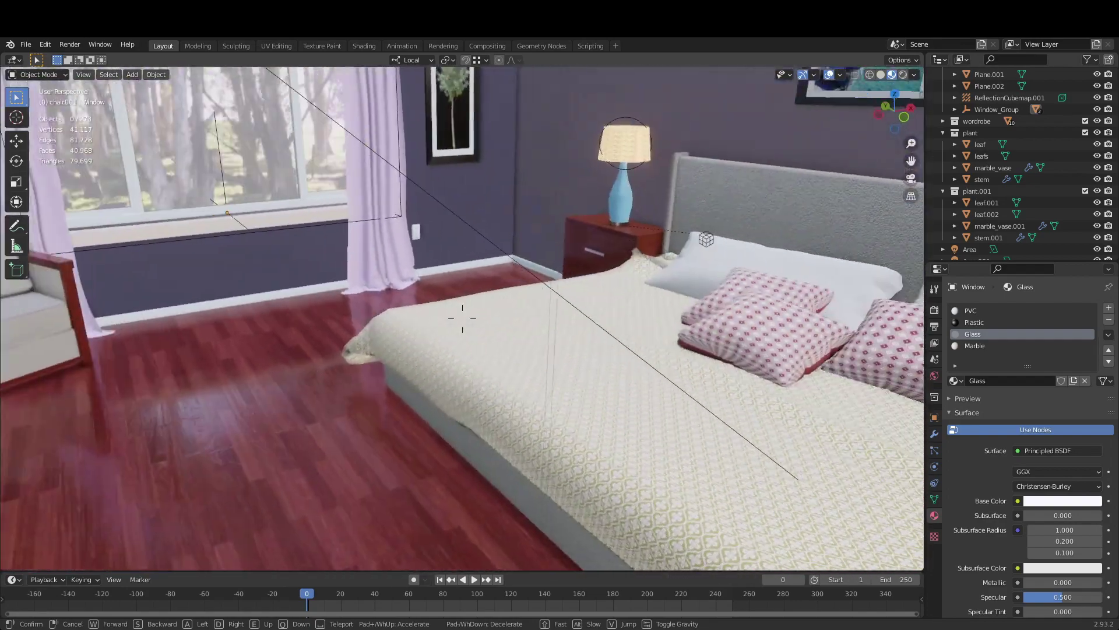
{"action": "key", "text": "w"}
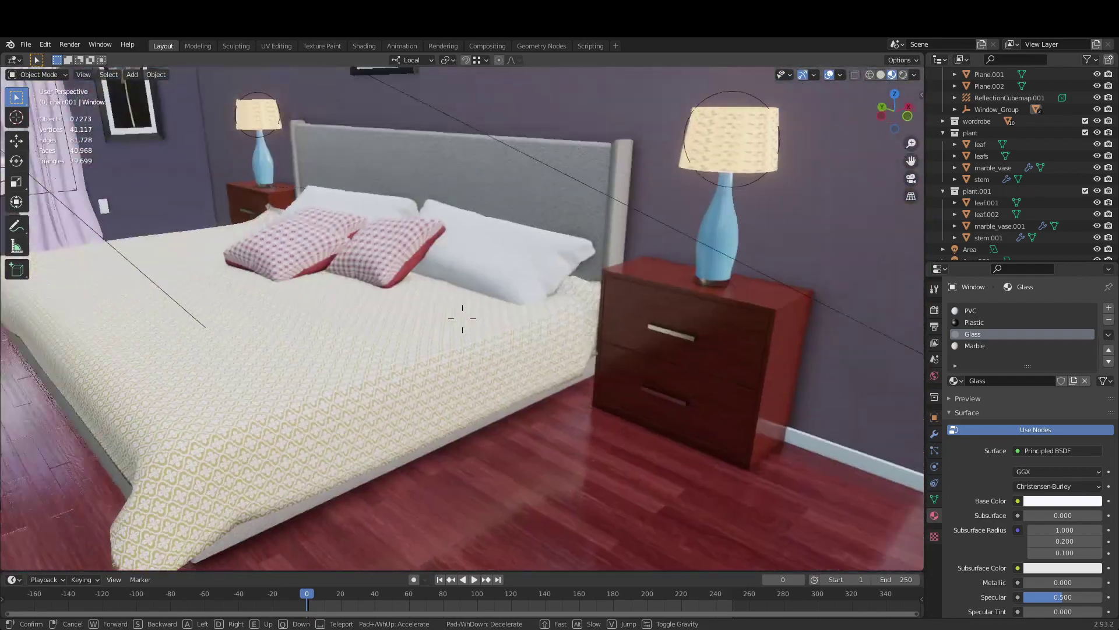
{"action": "key", "text": "s"}
{"action": "key", "text": "w"}
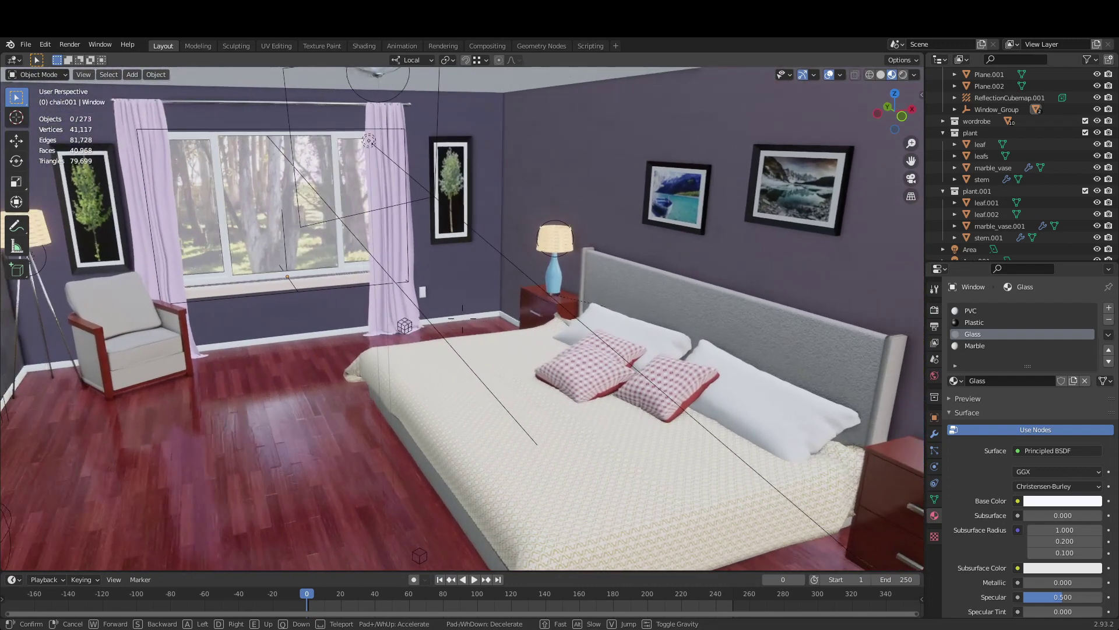
{"action": "key", "text": "s"}
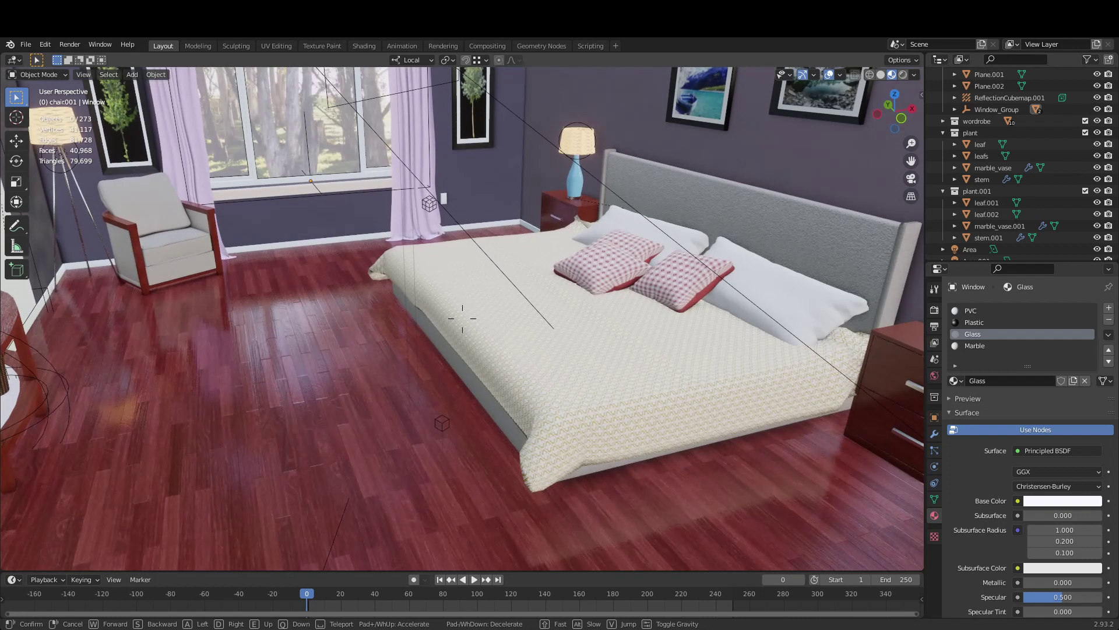
{"action": "left_click", "coordinate": [463, 318]}
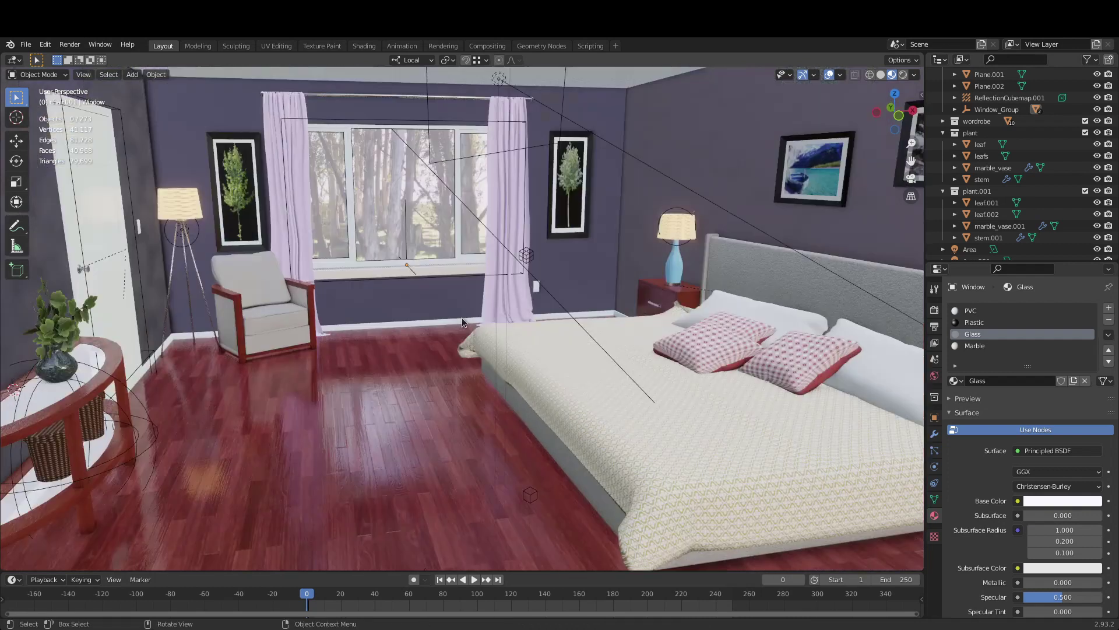
- Show the bedroom in Rendered shading and tour it to examine the sunlight, lamp lighting and floor reflections
{"action": "middle_click_drag", "start_coordinate": [462, 317], "coordinate": [690, 236]}
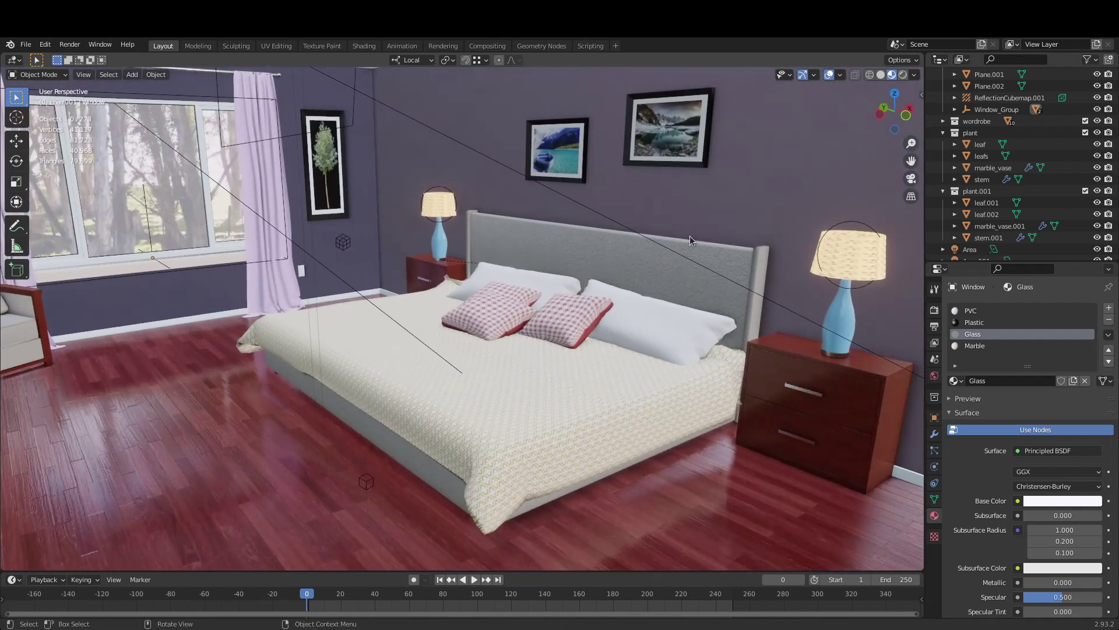
{"action": "left_click", "coordinate": [904, 75]}
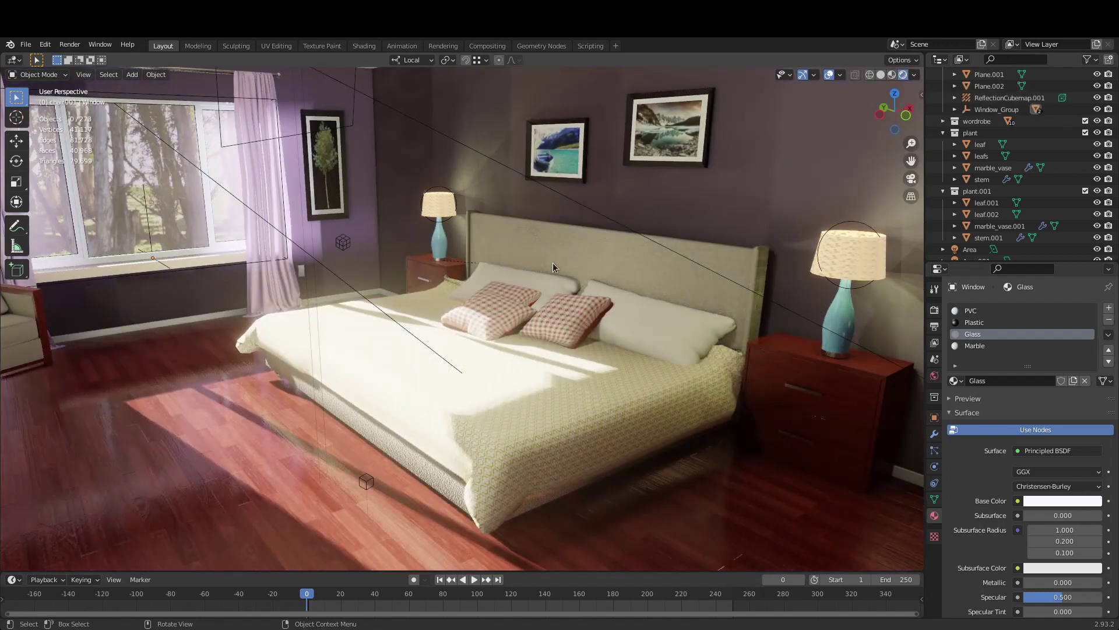
{"action": "key", "text": "shift+grave"}
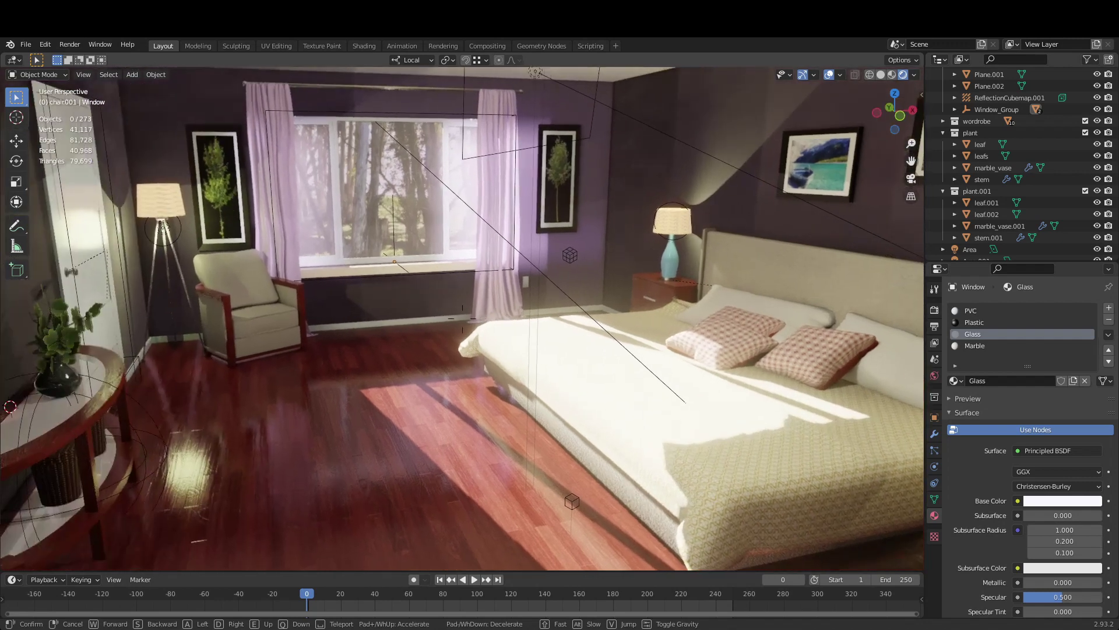
{"action": "key", "text": "w"}
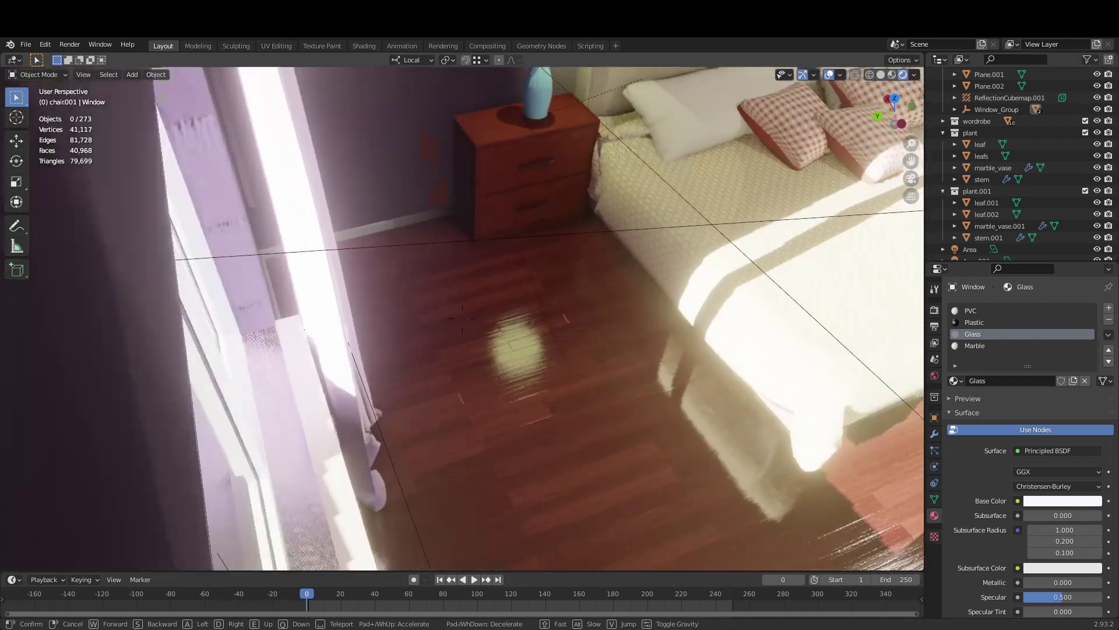
{"action": "key", "text": "w"}
{"action": "key", "text": "w"}
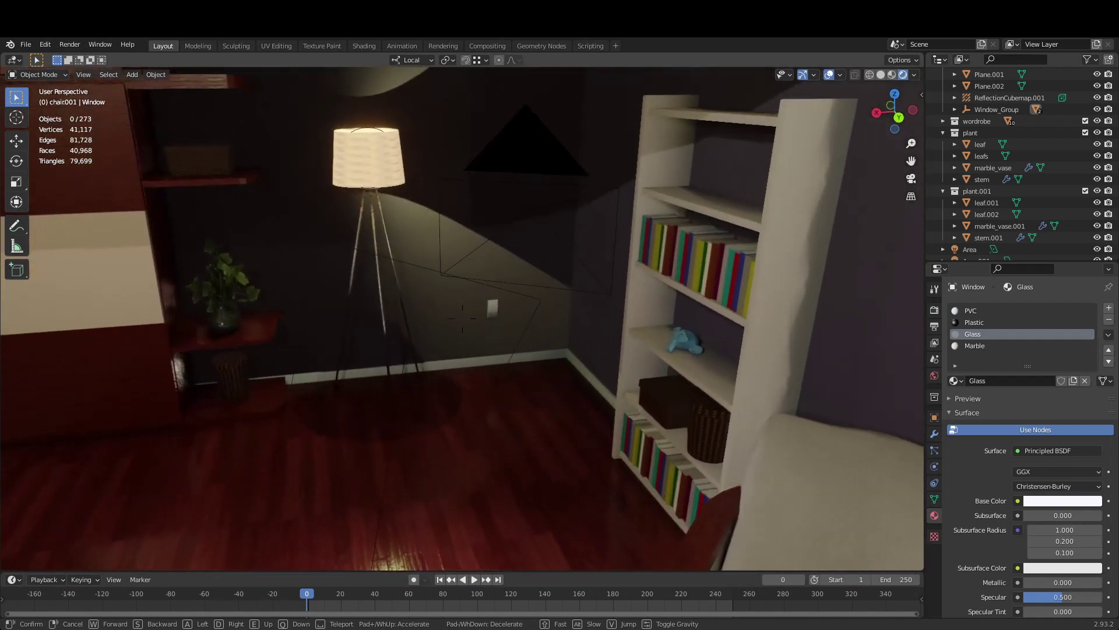
{"action": "key", "text": "s"}
{"action": "key", "text": "w"}
{"action": "key", "text": "s"}
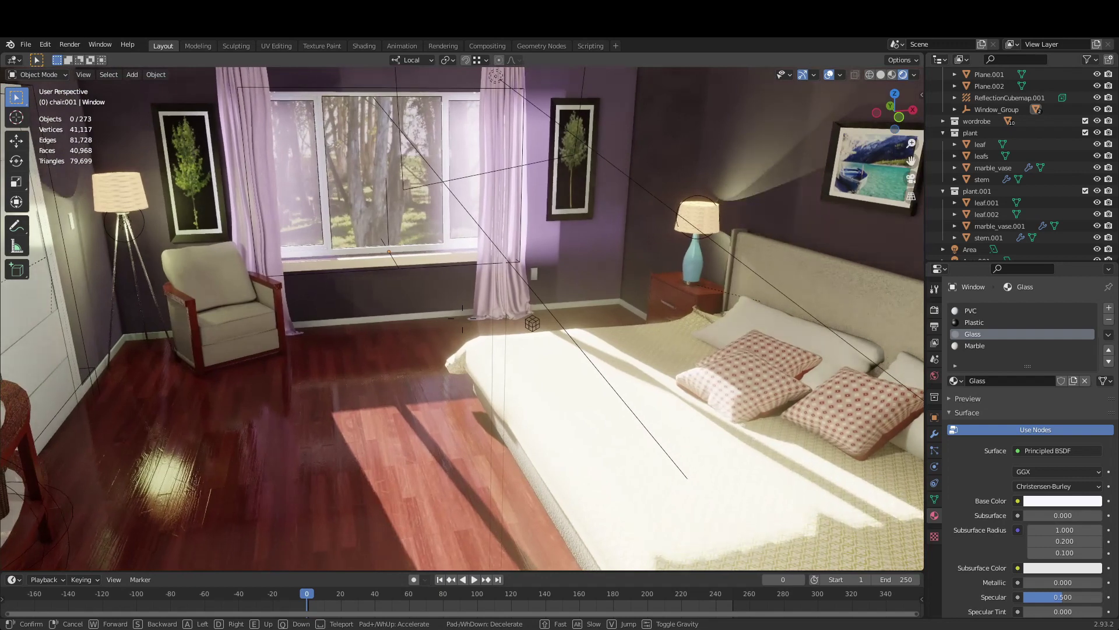
{"action": "key", "text": "w"}
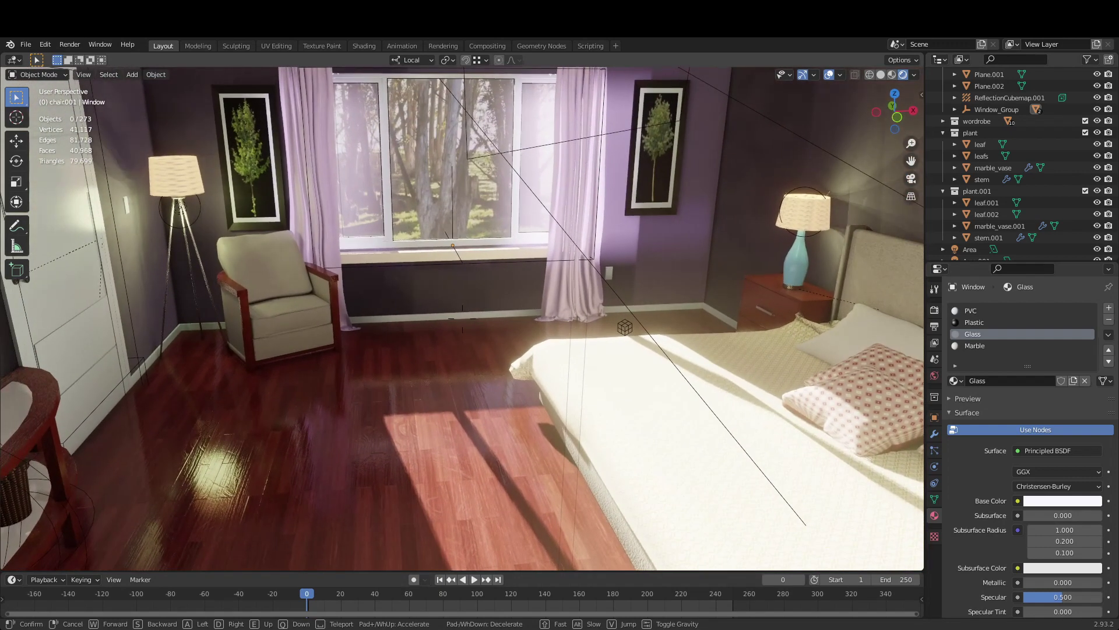
{"action": "key", "text": "w"}
{"action": "key", "text": "s"}
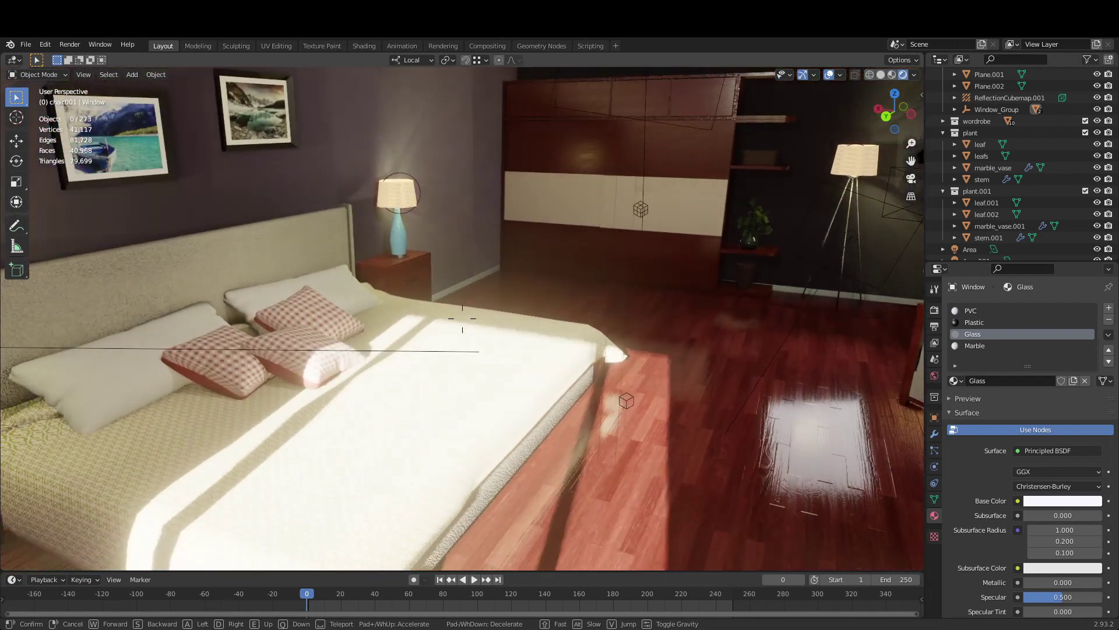
{"action": "key", "text": "w"}
{"action": "key", "text": "s"}
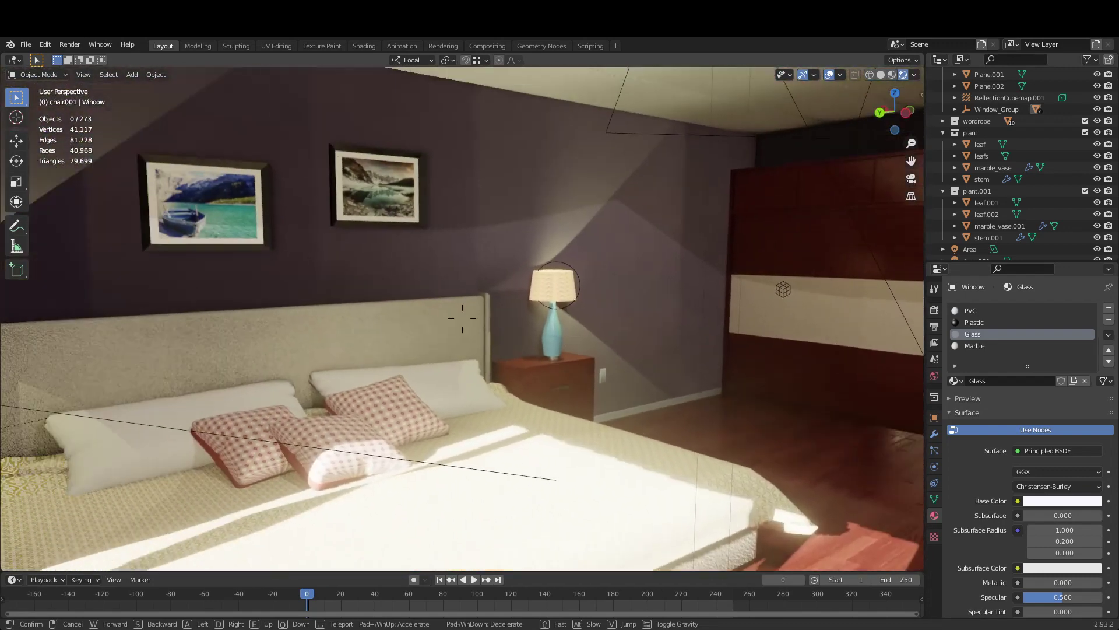
{"action": "left_click", "coordinate": [458, 320]}
{"action": "middle_click_drag", "start_coordinate": [400, 291], "coordinate": [296, 279]}
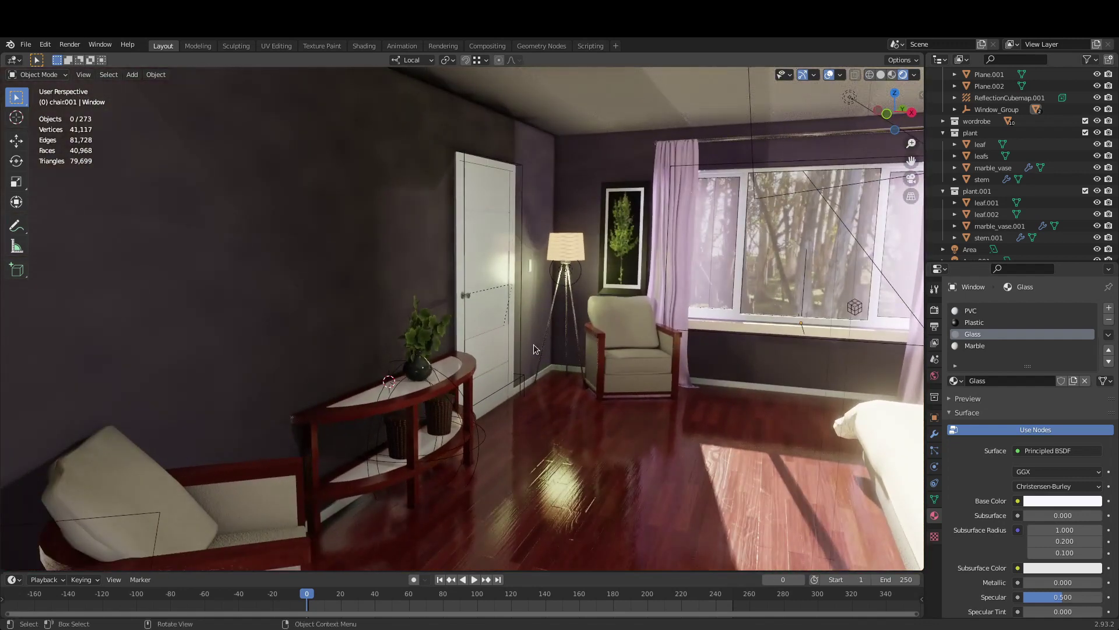
{"action": "mouse_move", "coordinate": [580, 341]}
{"action": "middle_mouse_down"}
{"action": "mouse_move", "coordinate": [482, 320]}
{"action": "mouse_move", "coordinate": [693, 339]}
{"action": "mouse_move", "coordinate": [687, 349]}
{"action": "mouse_move", "coordinate": [701, 357]}
{"action": "middle_mouse_up"}
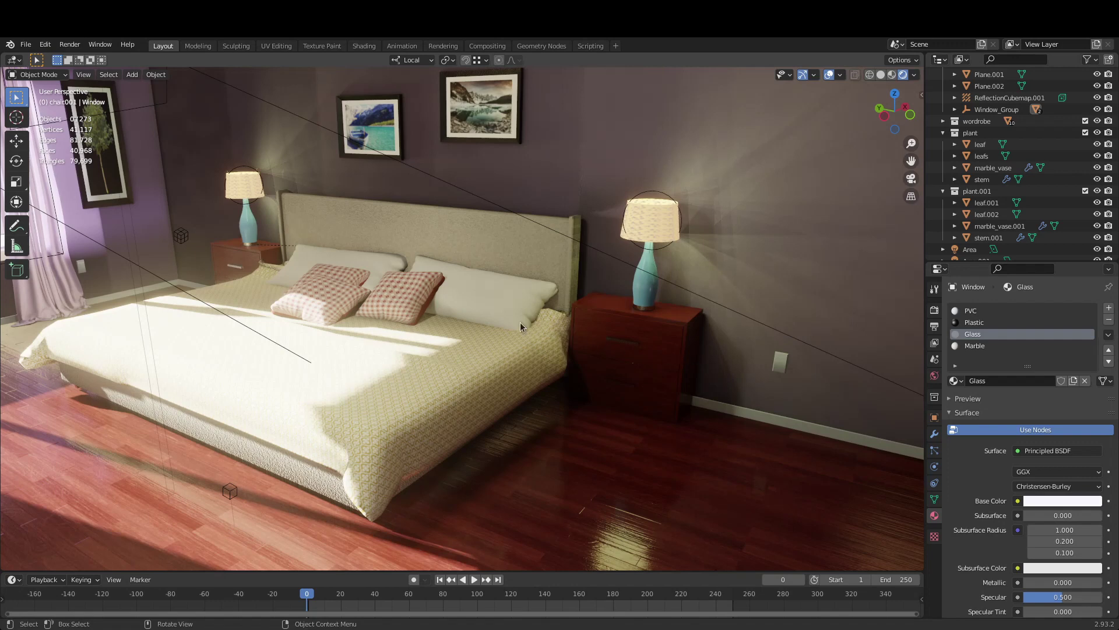
{"action": "middle_click_drag", "start_coordinate": [520, 322], "coordinate": [64, 318]}
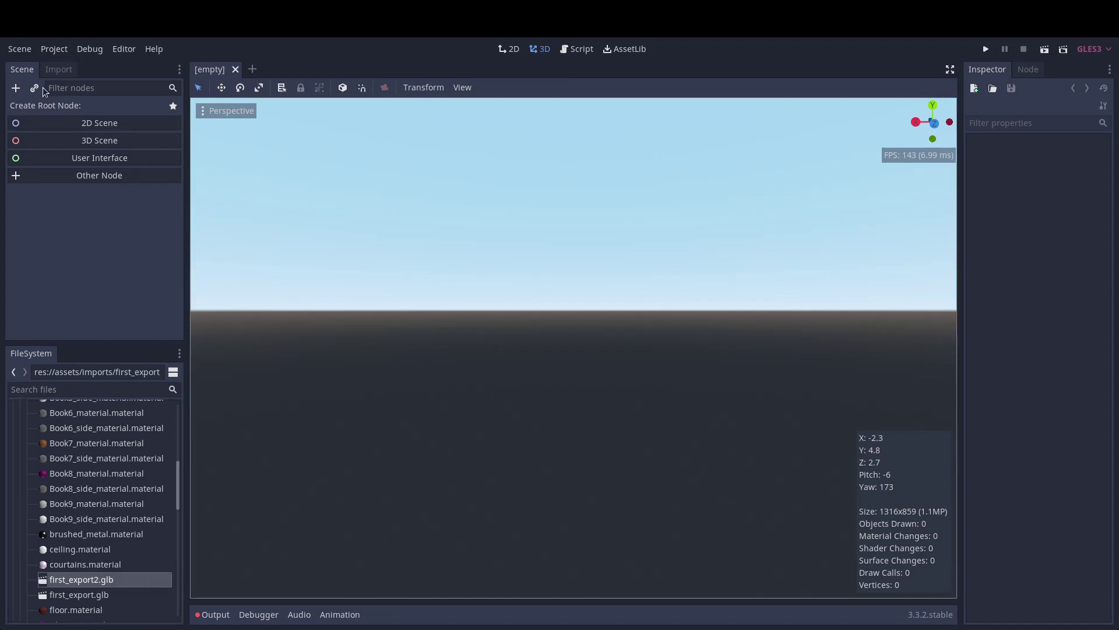
- Switch to Godot and open the import settings of first_export2.glb to check its mesh light baking options
{"action": "left_click", "coordinate": [54, 71]}
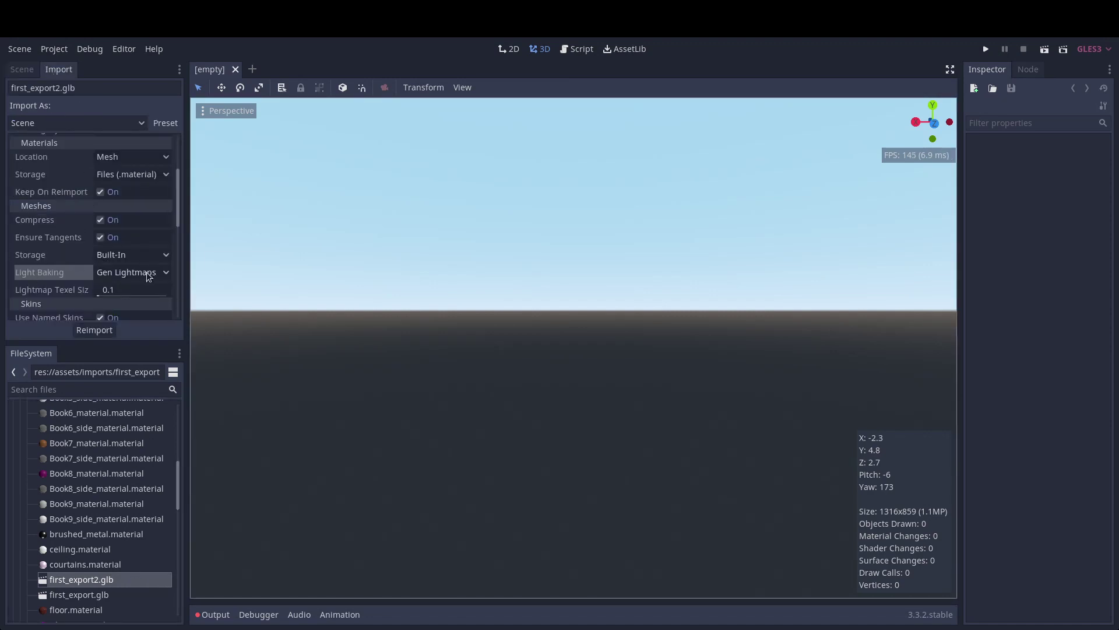
{"action": "left_click", "coordinate": [149, 318]}
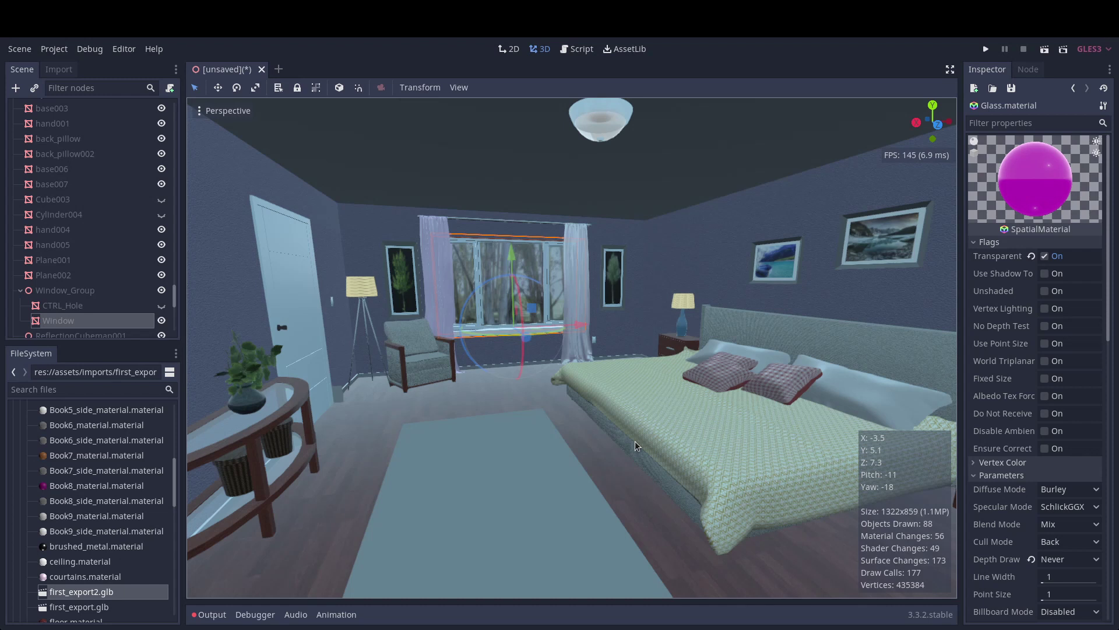
- Examine the window glass in the imported bedroom and check the transparency flag and depth draw mode of Glass.material
{"action": "right_click_drag", "start_coordinate": [613, 424], "coordinate": [613, 425]}
{"action": "key", "text": "w"}
{"action": "key", "text": "w"}
{"action": "right_click_drag", "start_coordinate": [609, 322], "coordinate": [609, 321]}
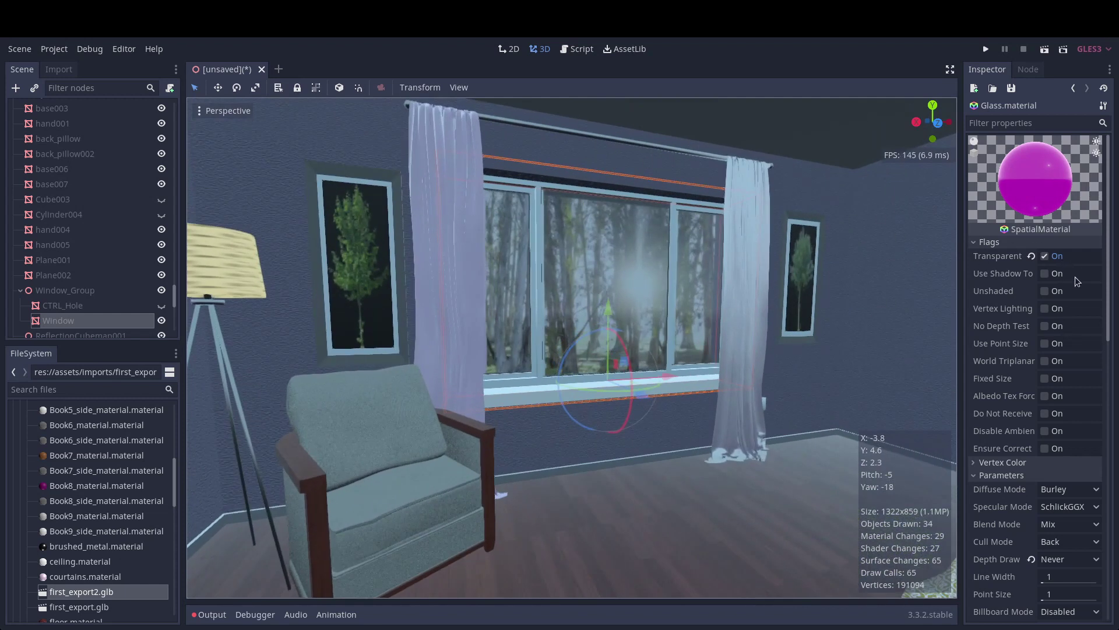
{"action": "scroll", "coordinate": [1075, 478], "scroll_direction": "down", "scroll_amount": 2}
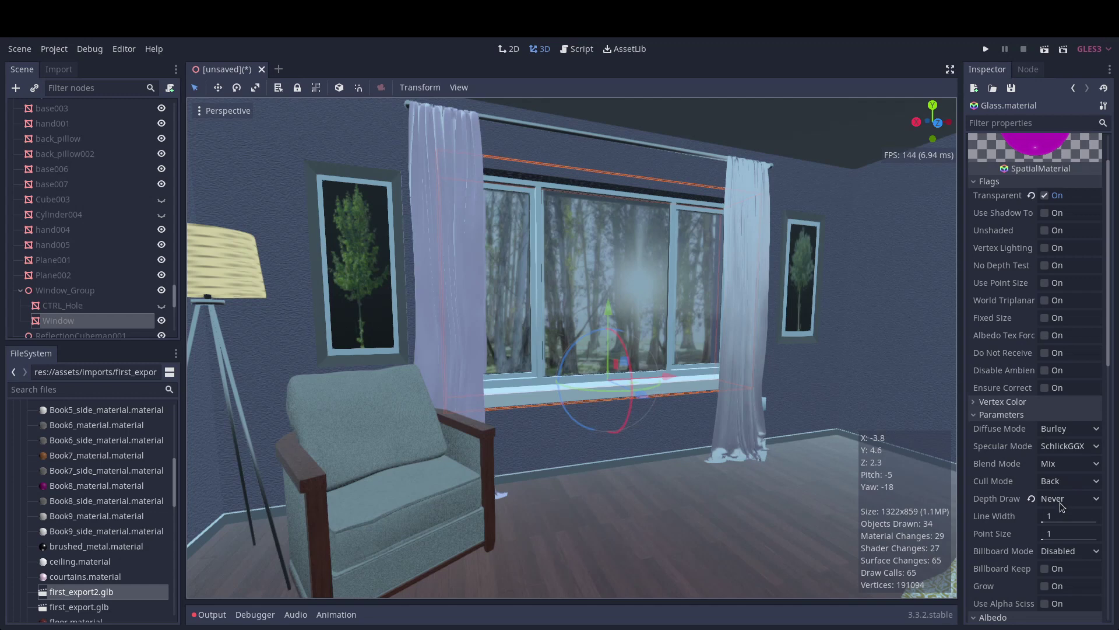
{"action": "right_click_drag", "start_coordinate": [736, 415], "coordinate": [737, 415]}
{"action": "key", "text": "w"}
{"action": "right_click_drag", "start_coordinate": [497, 297], "coordinate": [497, 297]}
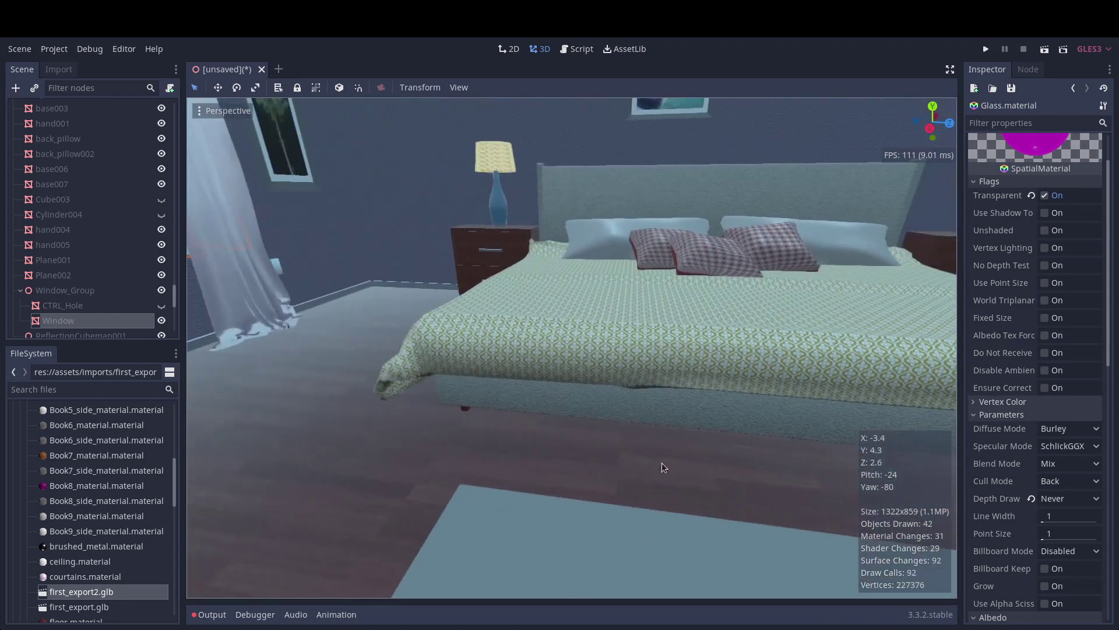
- Look around the bed, window and wardrobe, and review the albedo and metallic settings of Glass.material
{"action": "right_click_drag", "start_coordinate": [667, 469], "coordinate": [667, 470]}
{"action": "key", "text": "a"}
{"action": "key", "text": "w"}
{"action": "right_click_drag", "start_coordinate": [574, 411], "coordinate": [616, 439]}
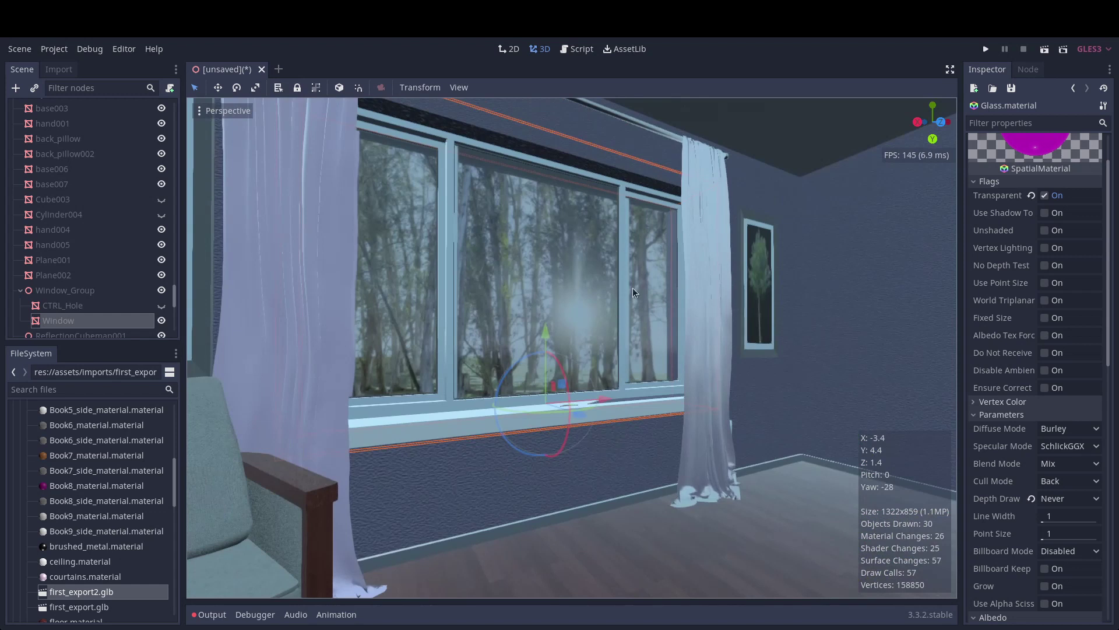
{"action": "right_click_drag", "start_coordinate": [643, 356], "coordinate": [715, 471]}
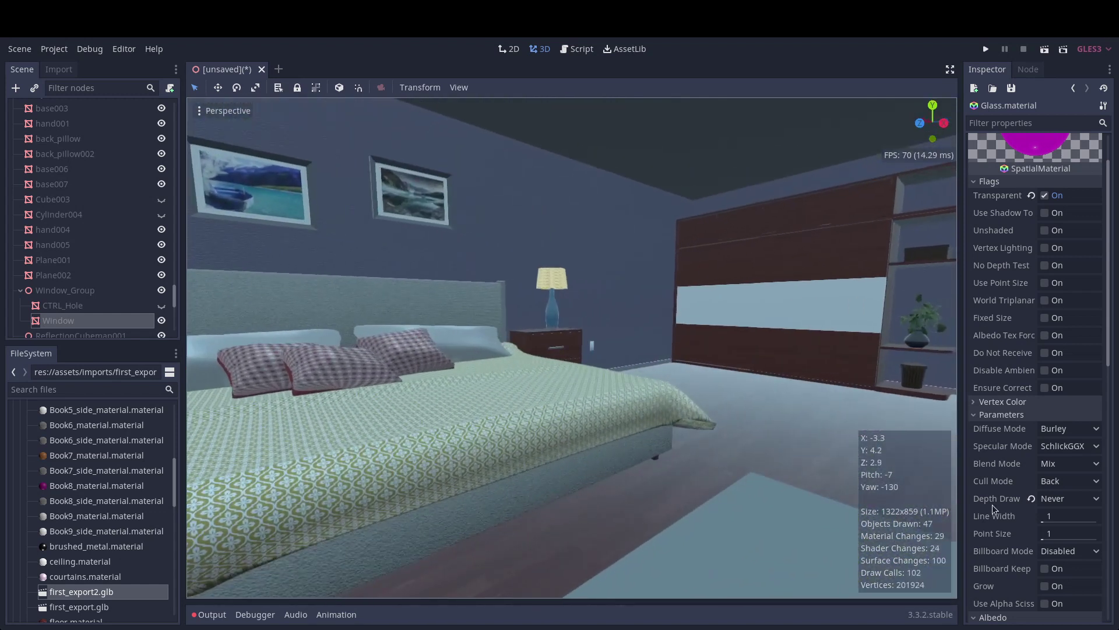
{"action": "scroll", "coordinate": [875, 458], "scroll_direction": "down", "scroll_amount": 2}
{"action": "scroll", "coordinate": [1007, 471], "scroll_direction": "down", "scroll_amount": 2}
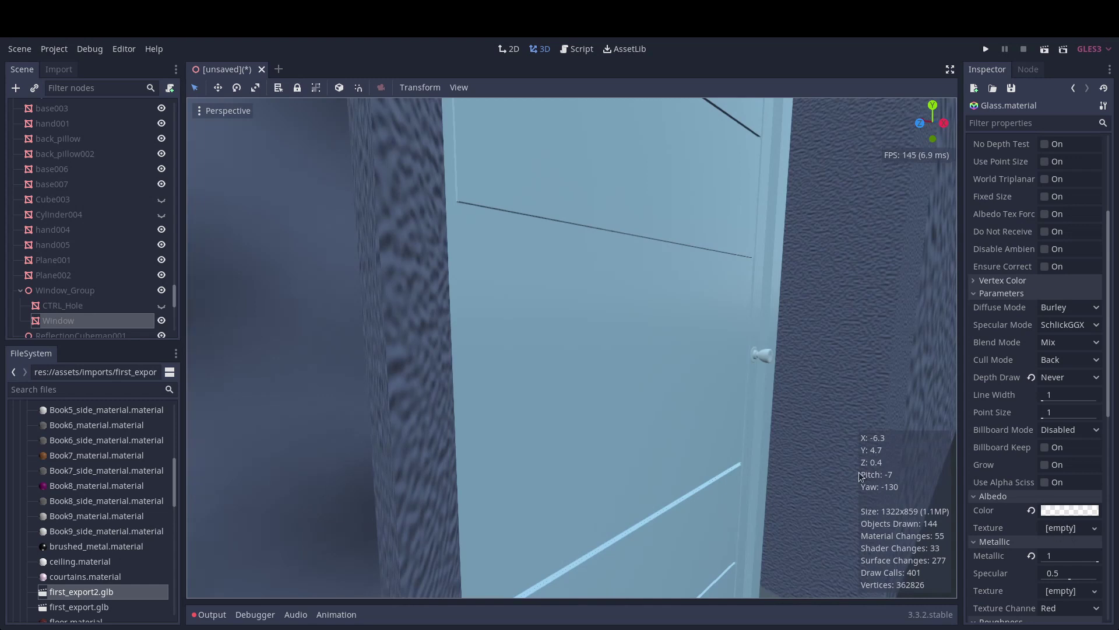
- Look around the bed, window and curtains, and review the roughness and clearcoat settings of Glass.material
{"action": "scroll", "coordinate": [781, 449], "scroll_direction": "down", "scroll_amount": 4}
{"action": "scroll", "coordinate": [1082, 515], "scroll_direction": "down", "scroll_amount": 2}
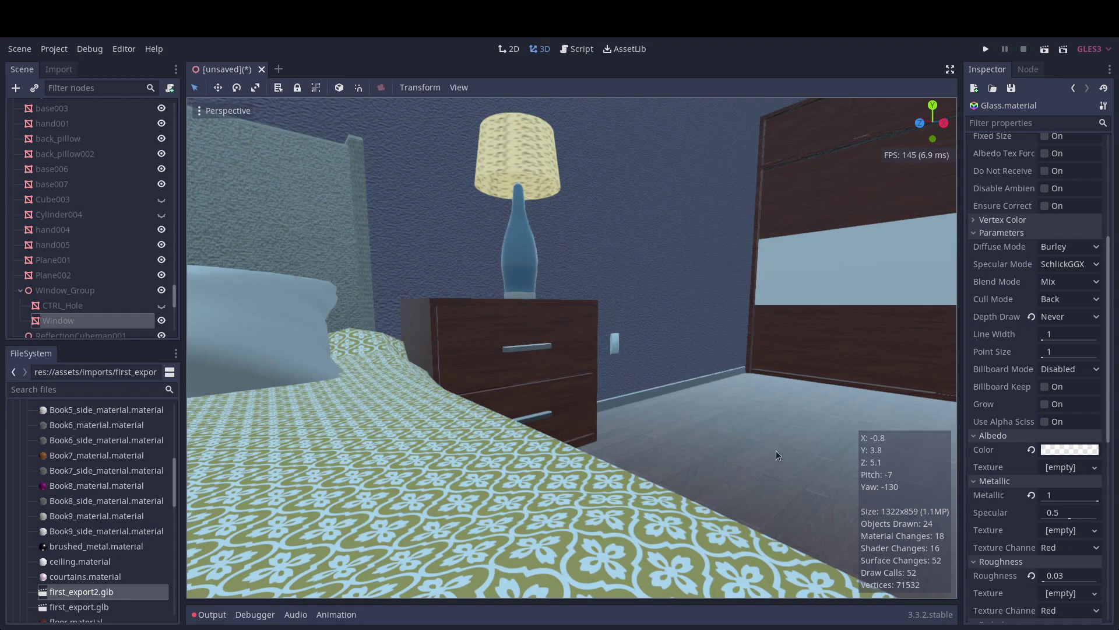
{"action": "key", "text": "s"}
{"action": "right_click_drag", "start_coordinate": [775, 450], "coordinate": [572, 453]}
{"action": "key", "text": "w"}
{"action": "key", "text": "s"}
{"action": "key", "text": "d"}
{"action": "key", "text": "w"}
{"action": "key", "text": "s"}
{"action": "key", "text": "a"}
{"action": "key", "text": "s"}
{"action": "key", "text": "w"}
{"action": "scroll", "coordinate": [1072, 571], "scroll_direction": "down", "scroll_amount": 3}
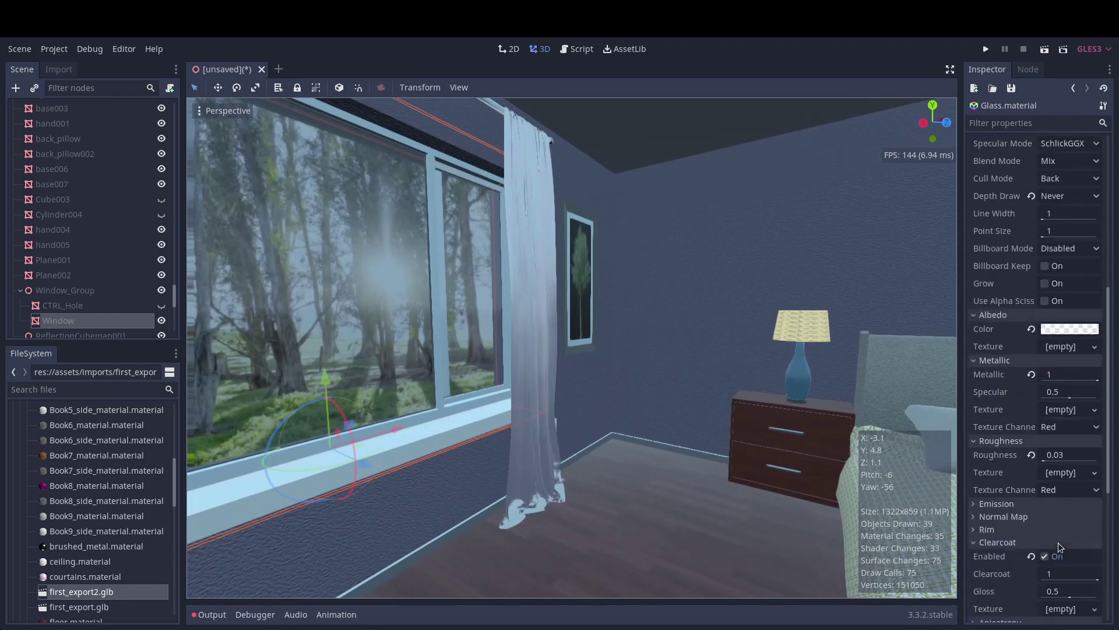
{"action": "middle_click_drag", "start_coordinate": [581, 450], "coordinate": [760, 450]}
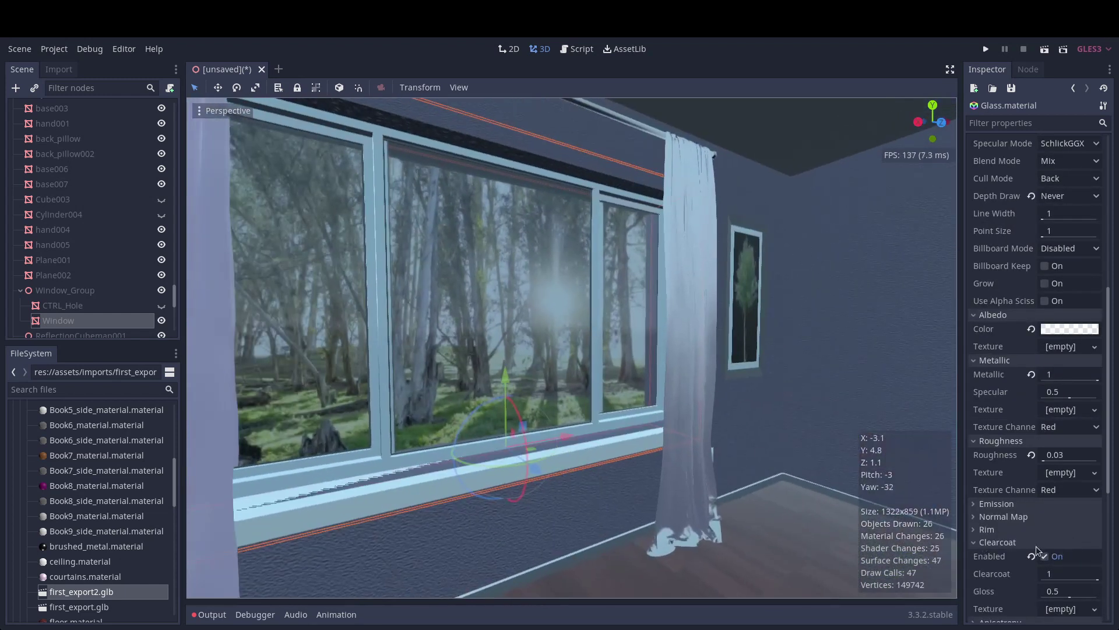
{"action": "scroll", "coordinate": [1049, 548], "scroll_direction": "down", "scroll_amount": 2}
- Select the Sun's DirectionalLight beside the forest backdrop outside and give it a pale warm white colour
{"action": "key", "text": "s"}
{"action": "right_click_drag", "start_coordinate": [737, 440], "coordinate": [950, 458]}
{"action": "key", "text": "w"}
{"action": "right_click_drag", "start_coordinate": [466, 452], "coordinate": [676, 460]}
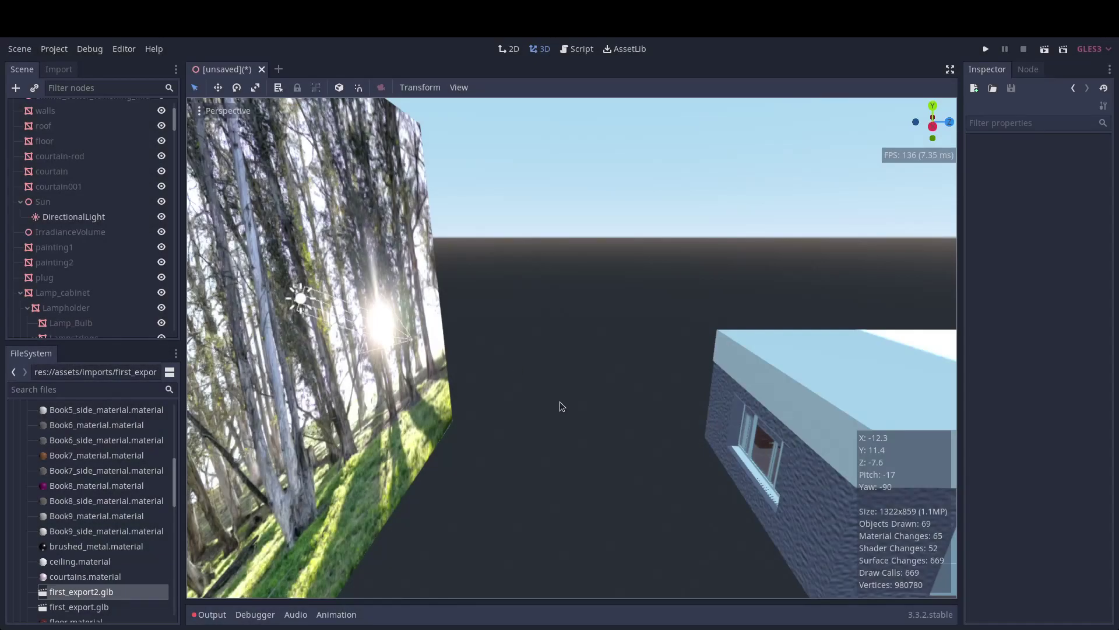
{"action": "mouse_move", "coordinate": [562, 407]}
{"action": "right_mouse_down"}
{"action": "mouse_move", "coordinate": [630, 408]}
{"action": "mouse_move", "coordinate": [548, 408]}
{"action": "right_mouse_up"}
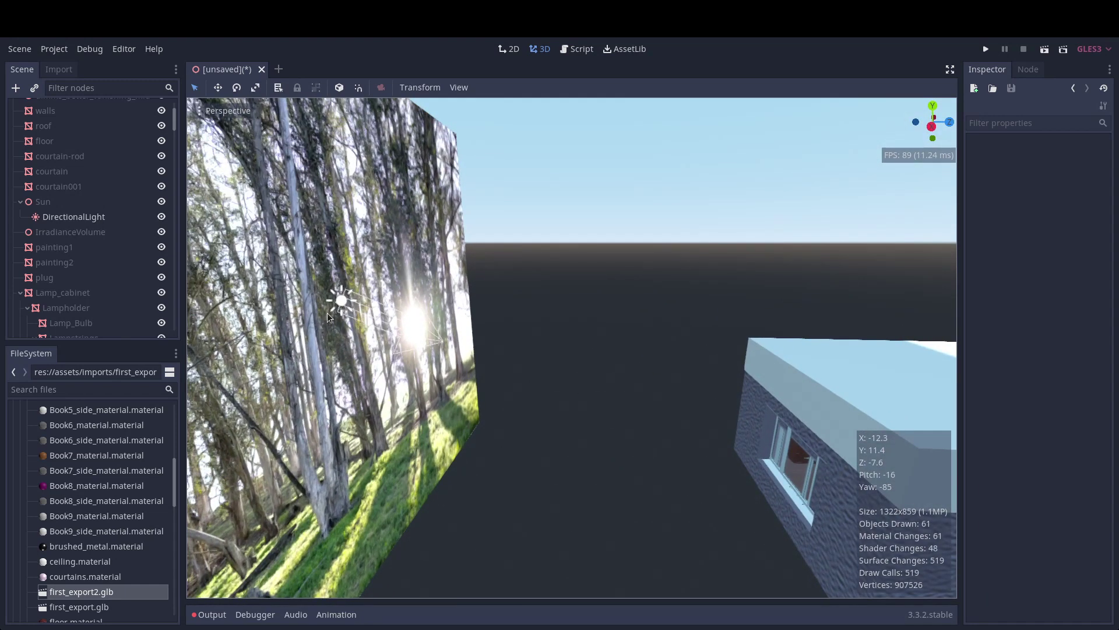
{"action": "left_click", "coordinate": [337, 299]}
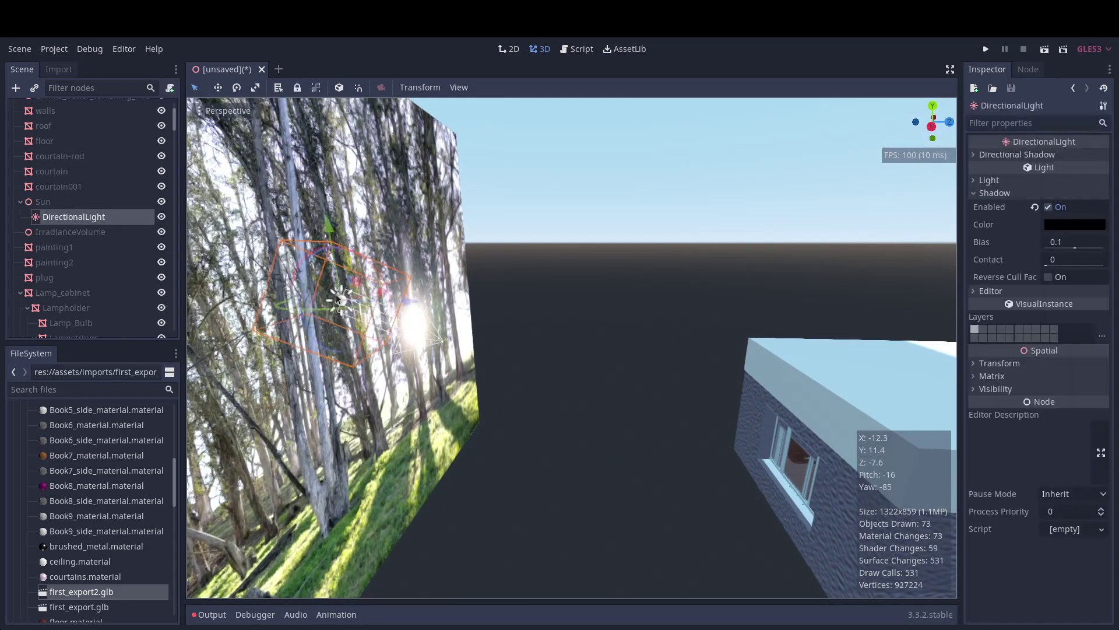
{"action": "right_click_drag", "start_coordinate": [414, 330], "coordinate": [544, 382]}
{"action": "key", "text": "w"}
{"action": "key", "text": "a"}
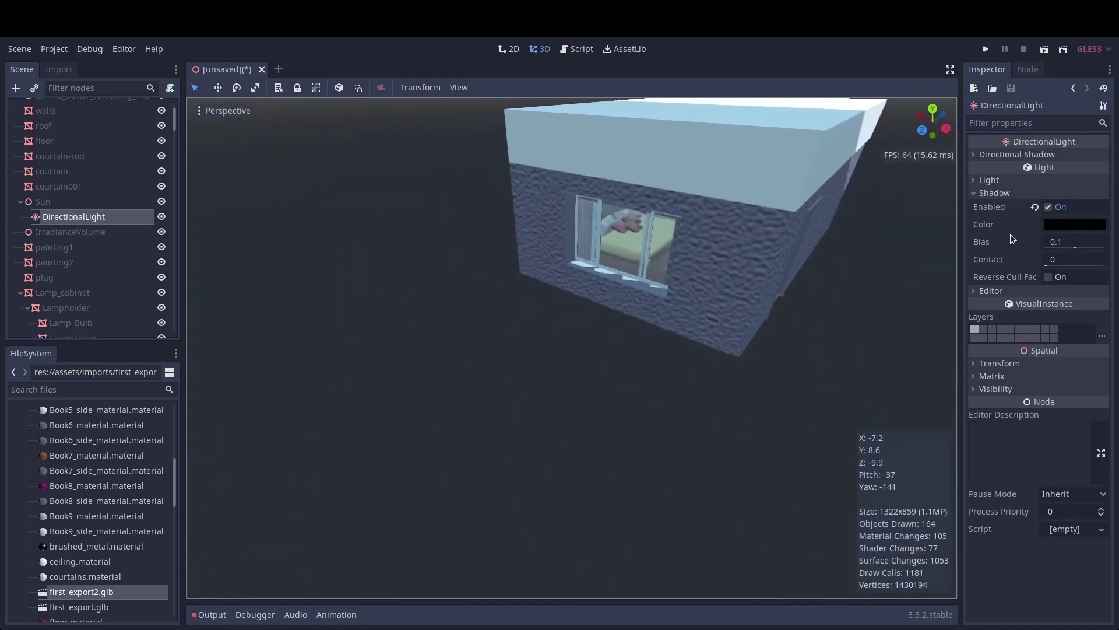
{"action": "left_click", "coordinate": [990, 180]}
{"action": "left_click", "coordinate": [1072, 192]}
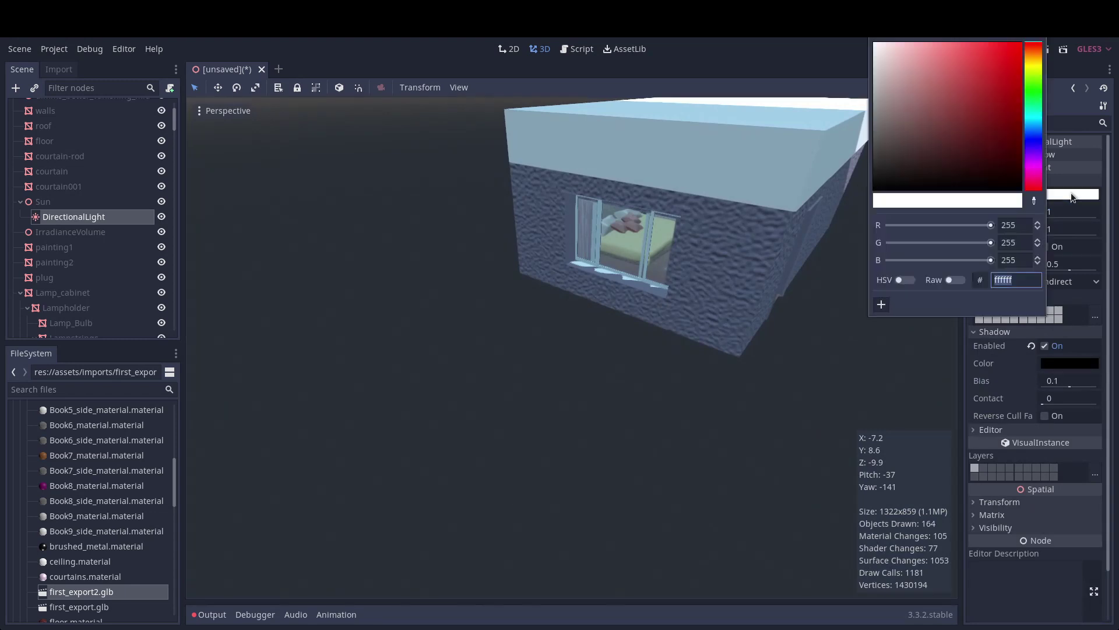
{"action": "left_click", "coordinate": [1041, 58]}
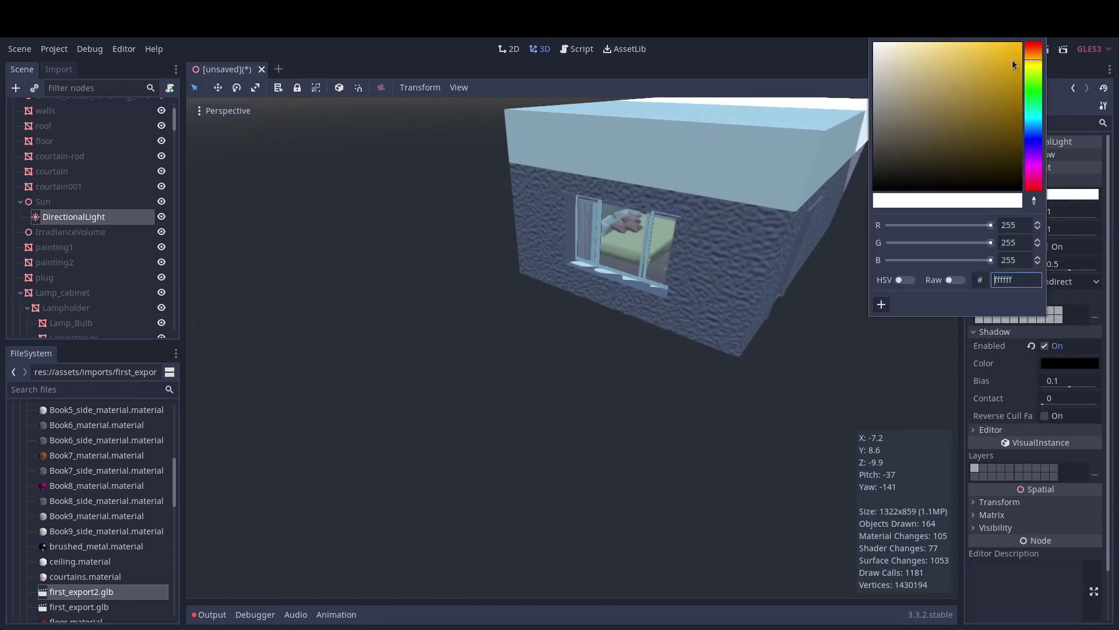
{"action": "left_click", "coordinate": [888, 44]}
- Set the DirectionalLight's energy to 2 and inspect the lighting around the window
{"action": "left_click", "coordinate": [1084, 211]}
{"action": "left_click", "coordinate": [1084, 211]}
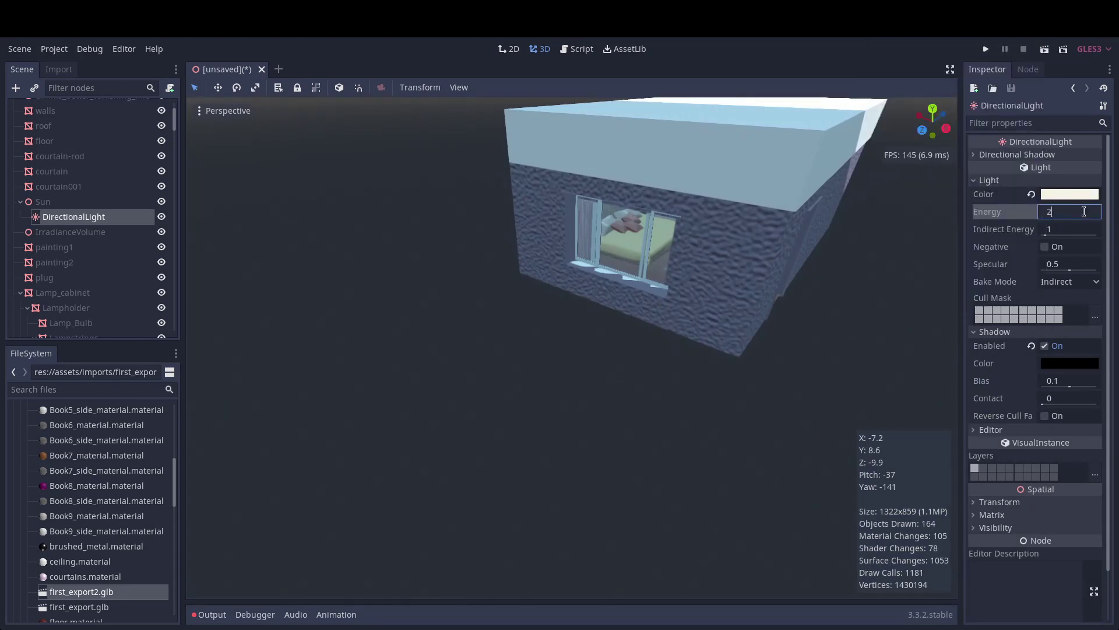
{"action": "key", "text": "Return"}
{"action": "right_click_drag", "start_coordinate": [800, 276], "coordinate": [816, 258]}
{"action": "key", "text": "w"}
{"action": "key", "text": "w"}
{"action": "right_click_drag", "start_coordinate": [478, 336], "coordinate": [606, 292]}
{"action": "key", "text": "s"}
{"action": "key", "text": "w"}
- Hide the forest backdrop Plane standing outside the window
{"action": "mouse_move", "coordinate": [519, 268]}
{"action": "right_mouse_down"}
{"action": "mouse_move", "coordinate": [472, 258]}
{"action": "mouse_move", "coordinate": [523, 281]}
{"action": "mouse_move", "coordinate": [530, 272]}
{"action": "right_mouse_up"}
{"action": "key", "text": "s"}
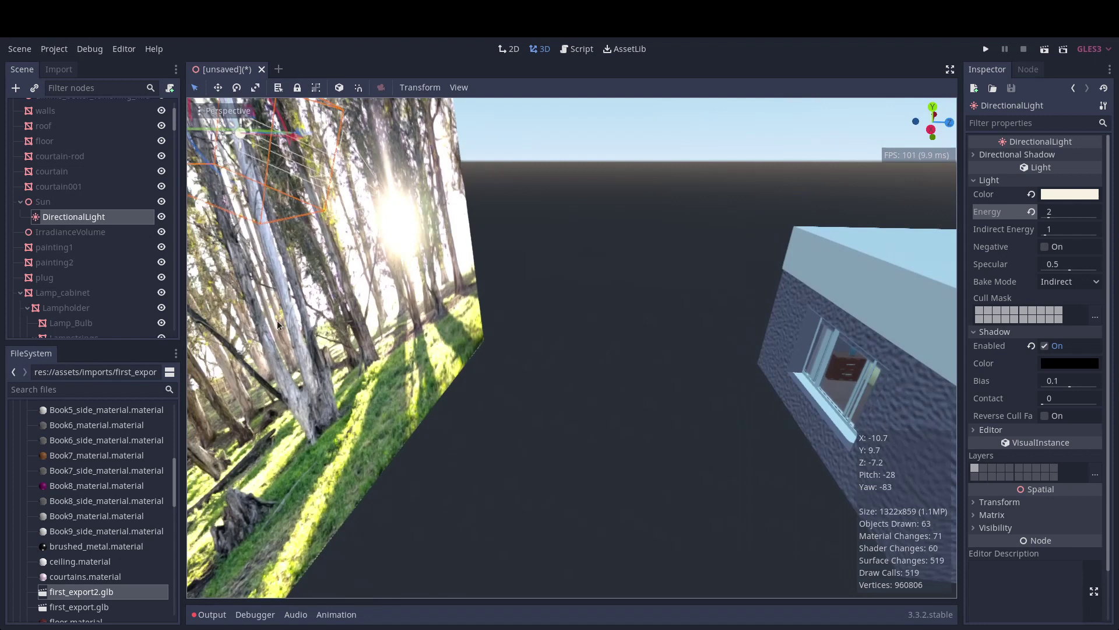
{"action": "left_click", "coordinate": [332, 336]}
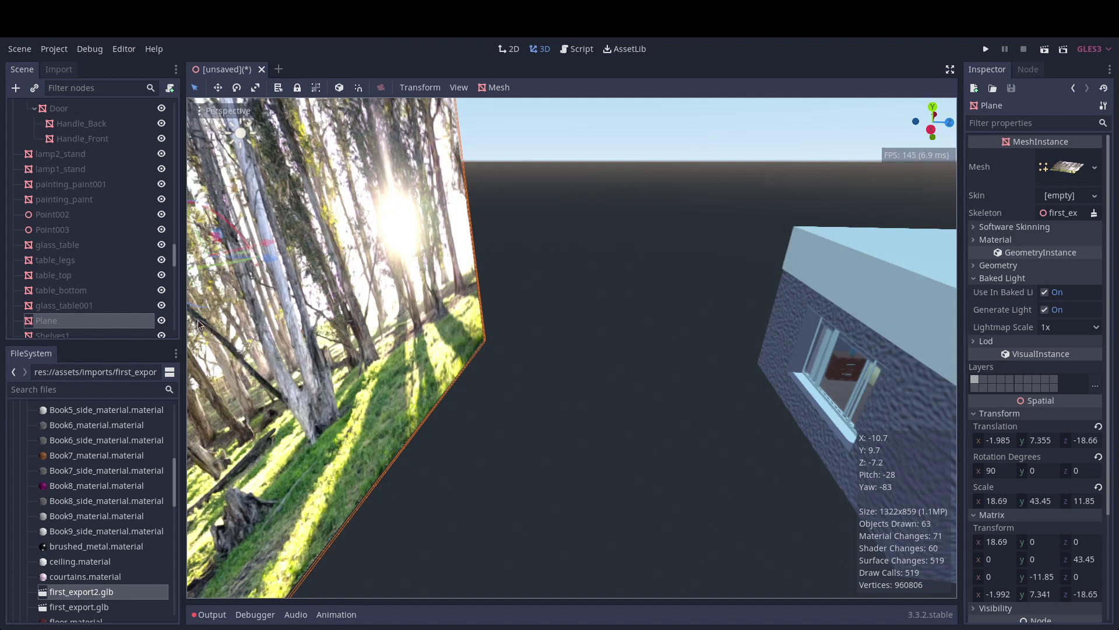
{"action": "left_click", "coordinate": [161, 320]}
- Go back into the bedroom to examine the sunlight on the bed and the lamp light on the wall
{"action": "key", "text": "w"}
{"action": "right_click_drag", "start_coordinate": [580, 364], "coordinate": [734, 371]}
{"action": "key", "text": "w"}
{"action": "key", "text": "d"}
{"action": "key", "text": "e"}
{"action": "key", "text": "s"}
{"action": "key", "text": "w"}
{"action": "middle_click_drag", "start_coordinate": [630, 358], "coordinate": [655, 379]}
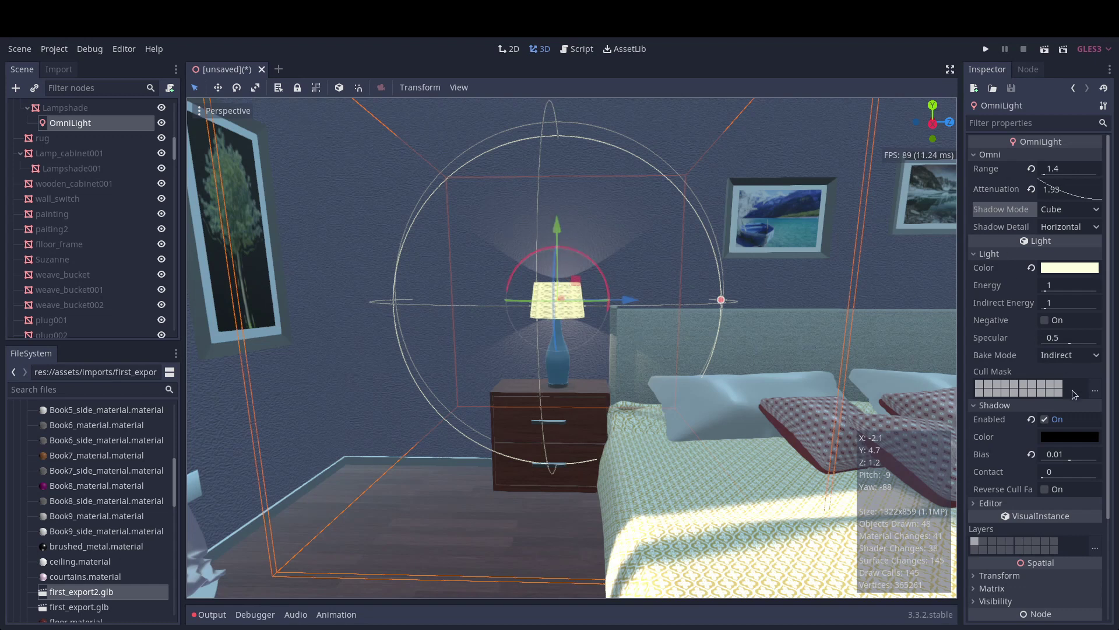
- Try a shadow bias of 0.15 on the bedside lamp's OmniLight and inspect the wall behind it
{"action": "left_click", "coordinate": [1070, 454]}
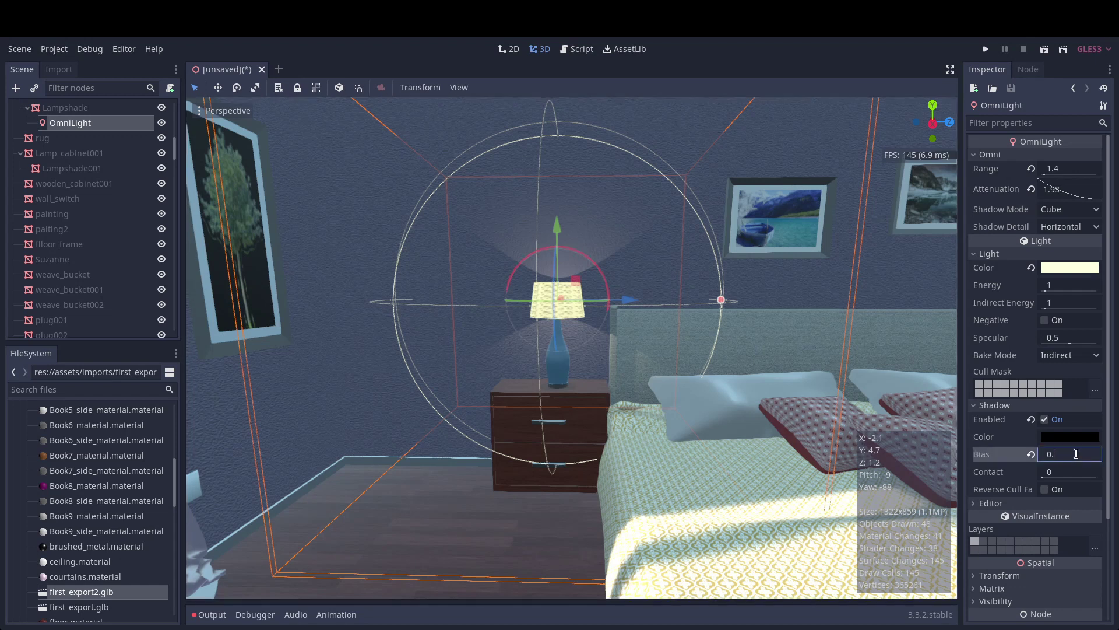
{"action": "key", "text": "Return"}
{"action": "right_click_drag", "start_coordinate": [544, 335], "coordinate": [631, 330]}
{"action": "key", "text": "w"}
{"action": "key", "text": "a"}
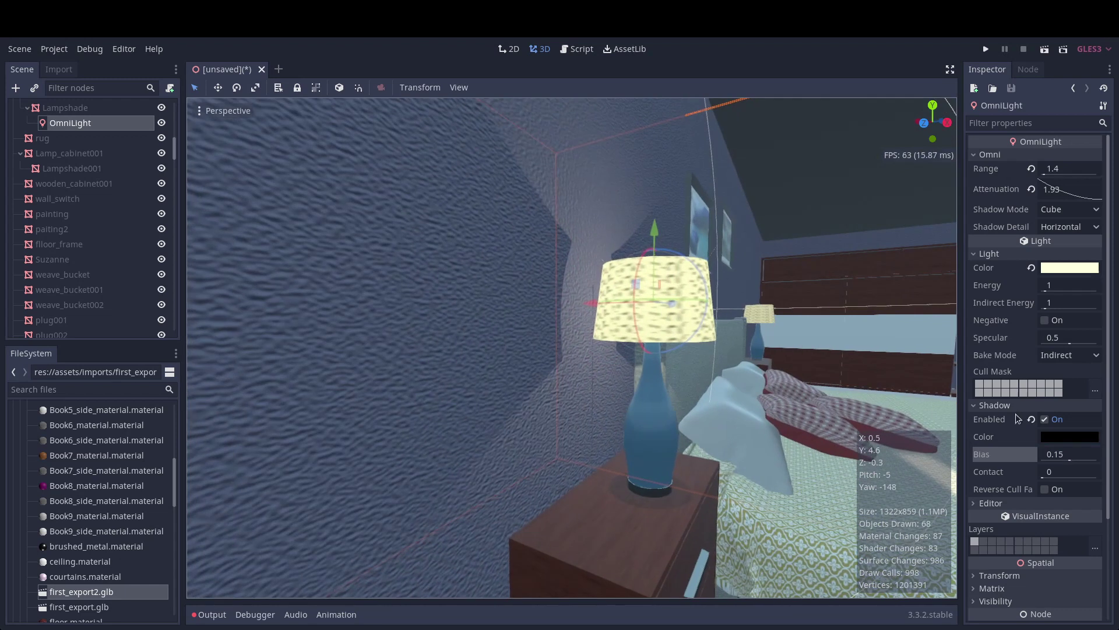
- Set the bedside OmniLight's shadow bias to 0.01 and check its shadows on the wall
{"action": "left_click", "coordinate": [1071, 455]}
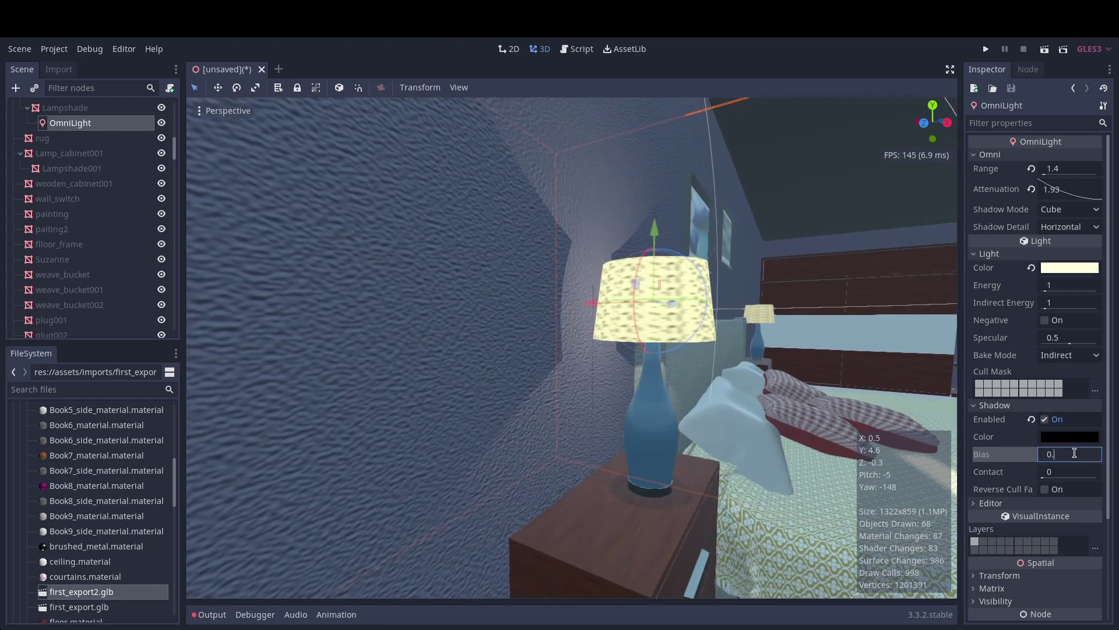
{"action": "key", "text": "Return"}
{"action": "key", "text": "s"}
{"action": "key", "text": "d"}
{"action": "right_click_drag", "start_coordinate": [573, 347], "coordinate": [527, 346]}
{"action": "key", "text": "d"}
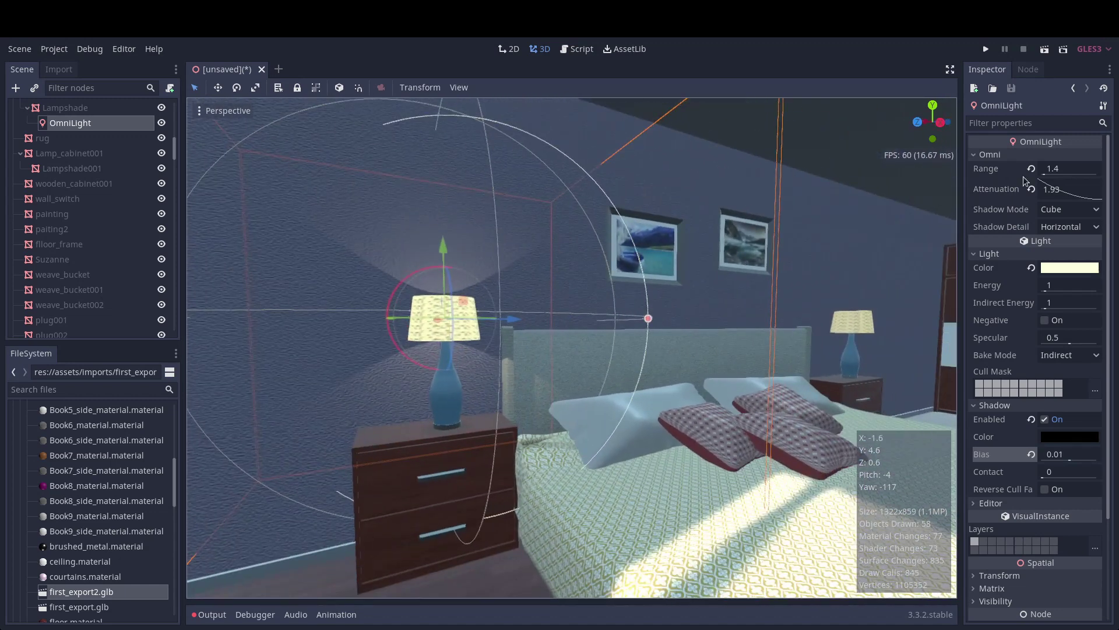
- Add a copy of the bedside OmniLight to the second bedside lamp's shade, Lampshade001
{"action": "right_click_drag", "start_coordinate": [822, 328], "coordinate": [780, 327]}
{"action": "key", "text": "s"}
{"action": "key", "text": "d"}
{"action": "key", "text": "w"}
{"action": "key", "text": "a"}
{"action": "scroll", "coordinate": [571, 348], "scroll_direction": "down", "scroll_amount": 6}
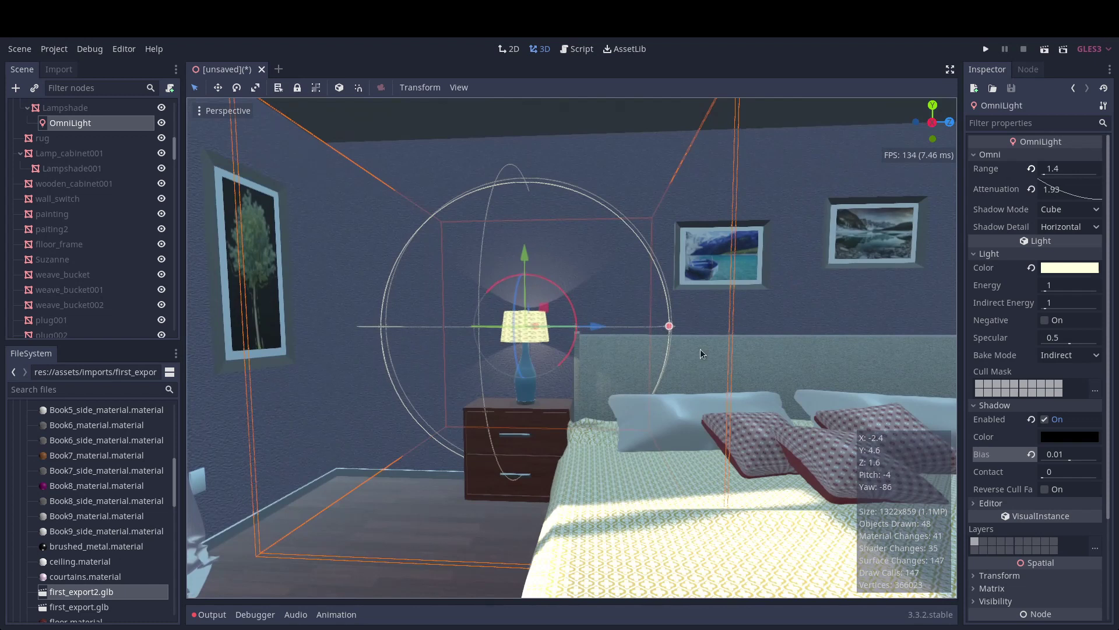
{"action": "key", "text": "d"}
{"action": "right_click_drag", "start_coordinate": [723, 353], "coordinate": [769, 354]}
{"action": "key", "text": "w"}
{"action": "left_click", "coordinate": [559, 308]}
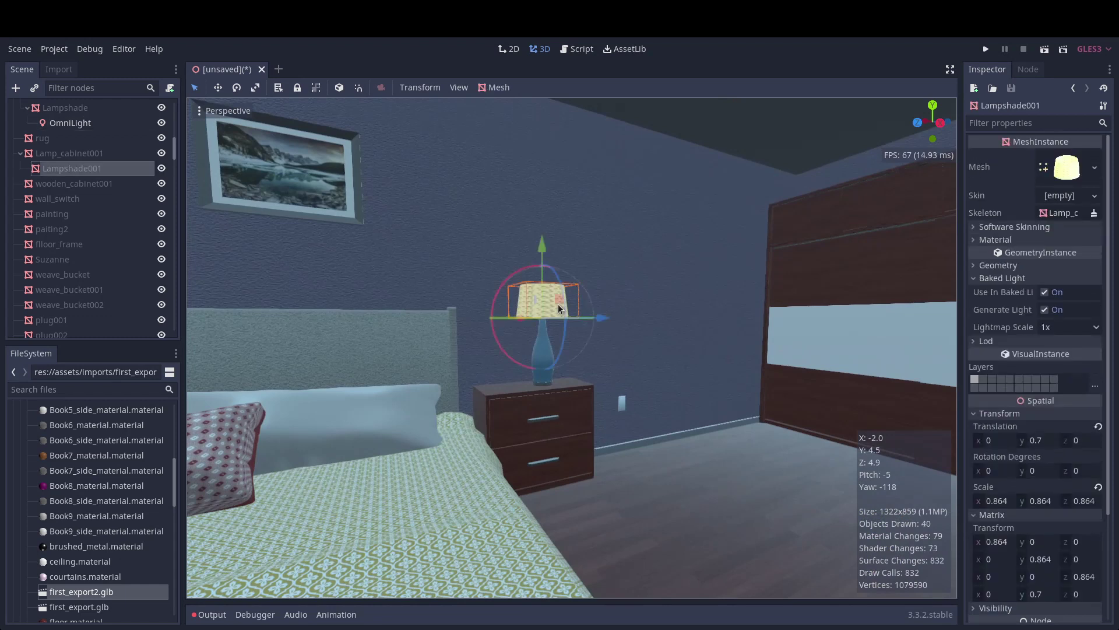
{"action": "left_click", "coordinate": [669, 332]}
- Paste the OmniLight onto shade001, the floor lamp's shade near the potted plant
{"action": "mouse_move", "coordinate": [742, 453]}
{"action": "right_mouse_down"}
{"action": "mouse_move", "coordinate": [863, 446]}
{"action": "mouse_move", "coordinate": [737, 444]}
{"action": "right_mouse_up"}
{"action": "key", "text": "w"}
{"action": "left_click", "coordinate": [576, 217]}
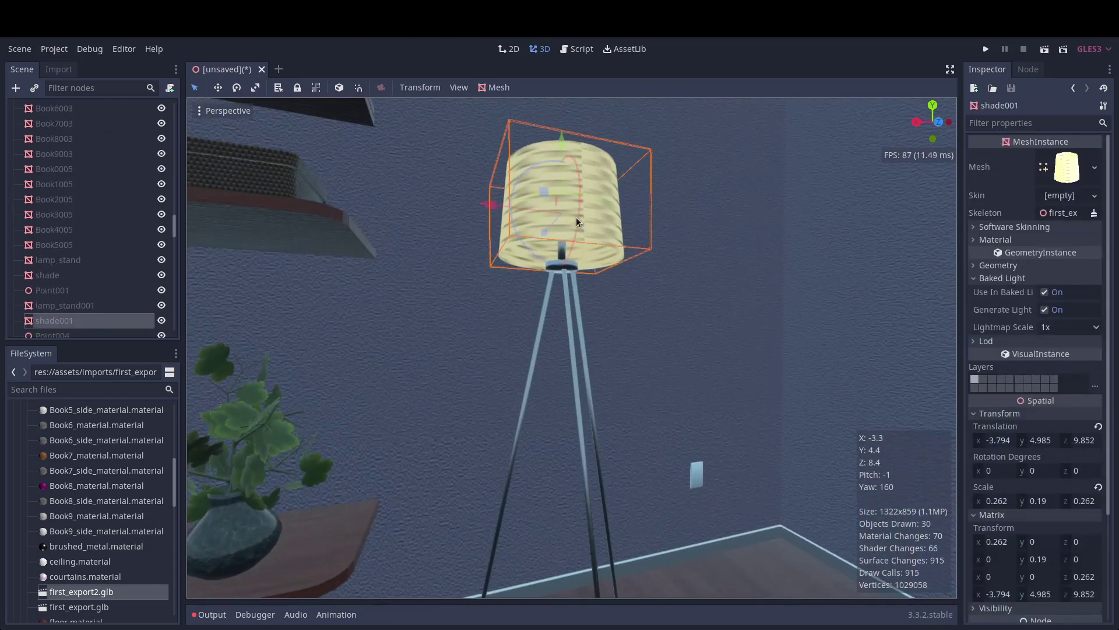
{"action": "key", "text": "ctrl+v"}
- Paste the OmniLight onto the shade of the floor lamp beside the armchair
{"action": "right_click_drag", "start_coordinate": [576, 217], "coordinate": [920, 236]}
{"action": "key", "text": "w"}
{"action": "key", "text": "w"}
{"action": "right_click_drag", "start_coordinate": [484, 291], "coordinate": [573, 282]}
{"action": "left_click", "coordinate": [481, 292]}
{"action": "left_click", "coordinate": [480, 294]}
- Paste the OmniLight onto the ceiling lamp's Sphere and lower it to just below the glass bowl
{"action": "left_click", "coordinate": [585, 212]}
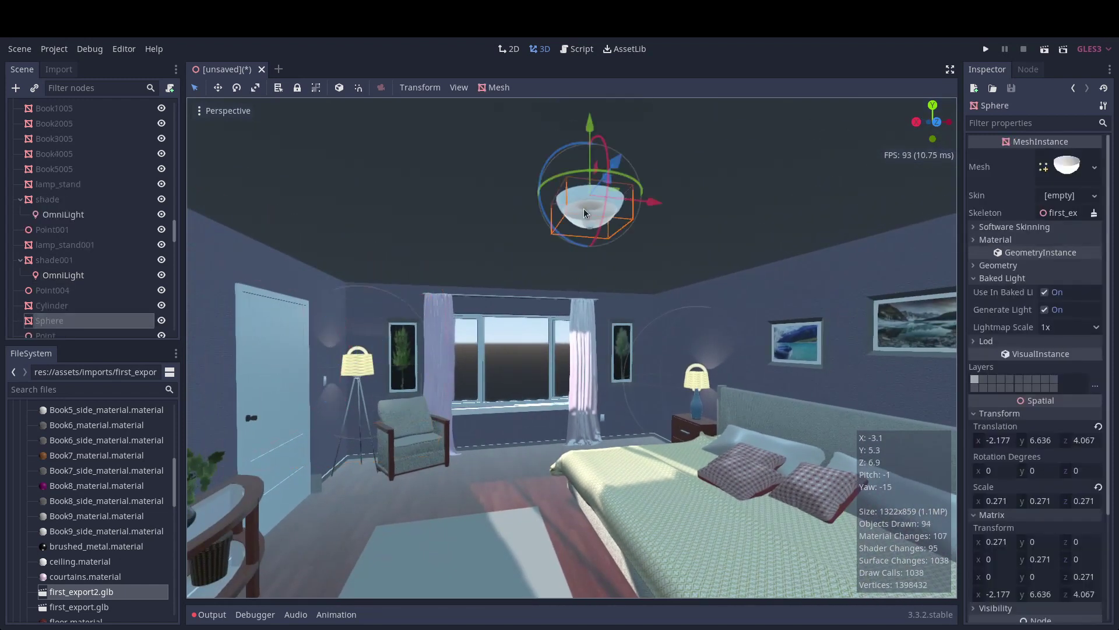
{"action": "left_click", "coordinate": [585, 211]}
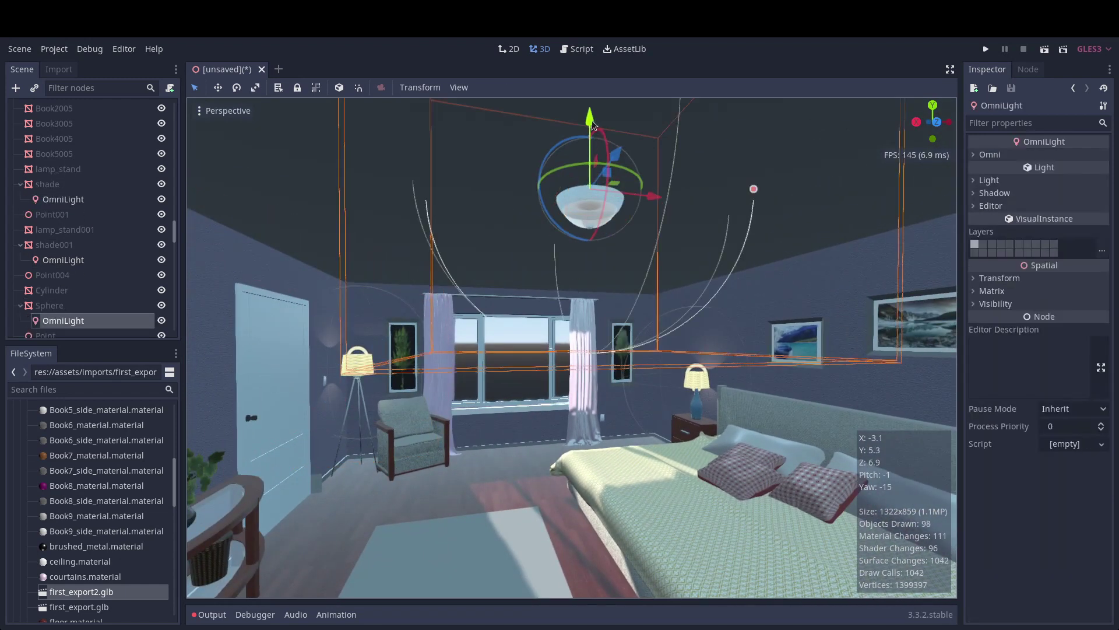
{"action": "left_click_drag", "start_coordinate": [592, 125], "coordinate": [591, 167]}
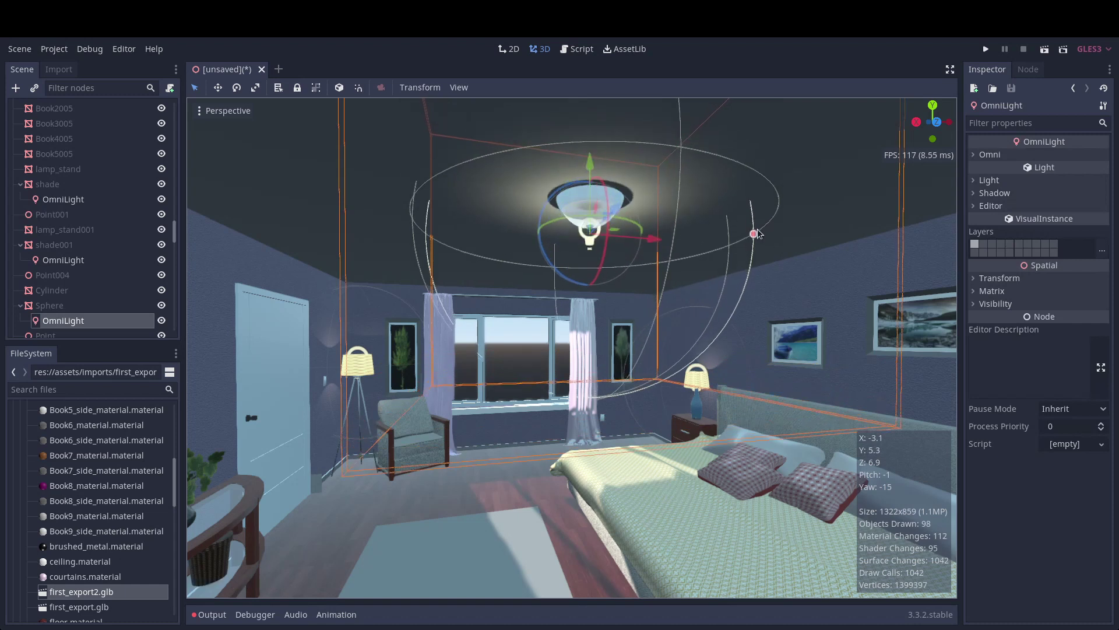
- Set the ceiling OmniLight's range to 14 and reset its attenuation to 1.00
{"action": "left_click", "coordinate": [1011, 155]}
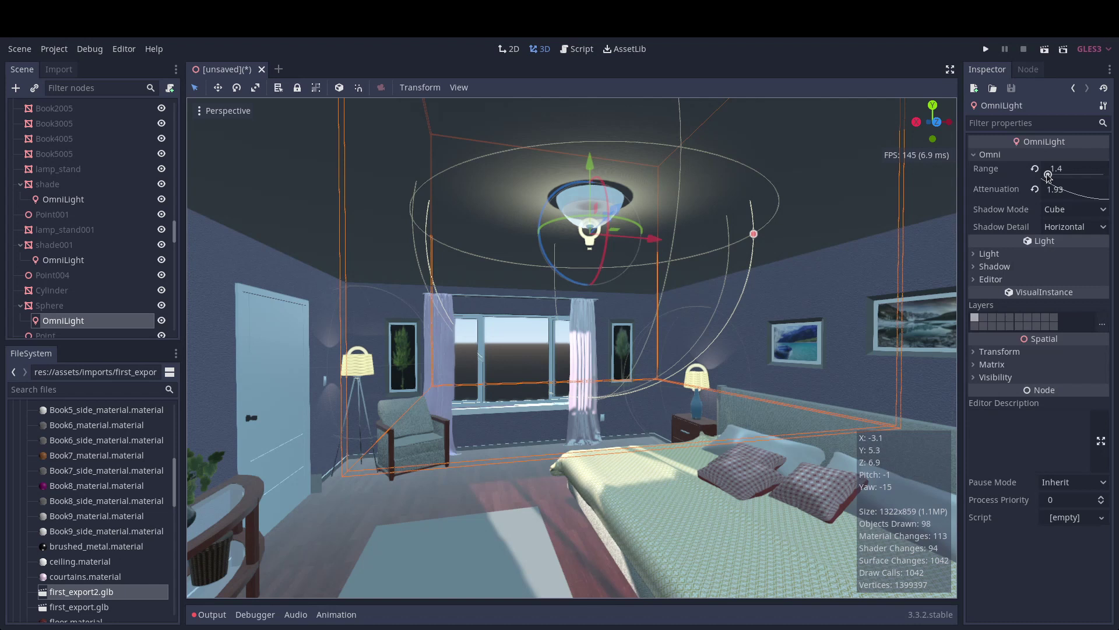
{"action": "left_click_drag", "start_coordinate": [1048, 175], "coordinate": [1056, 176]}
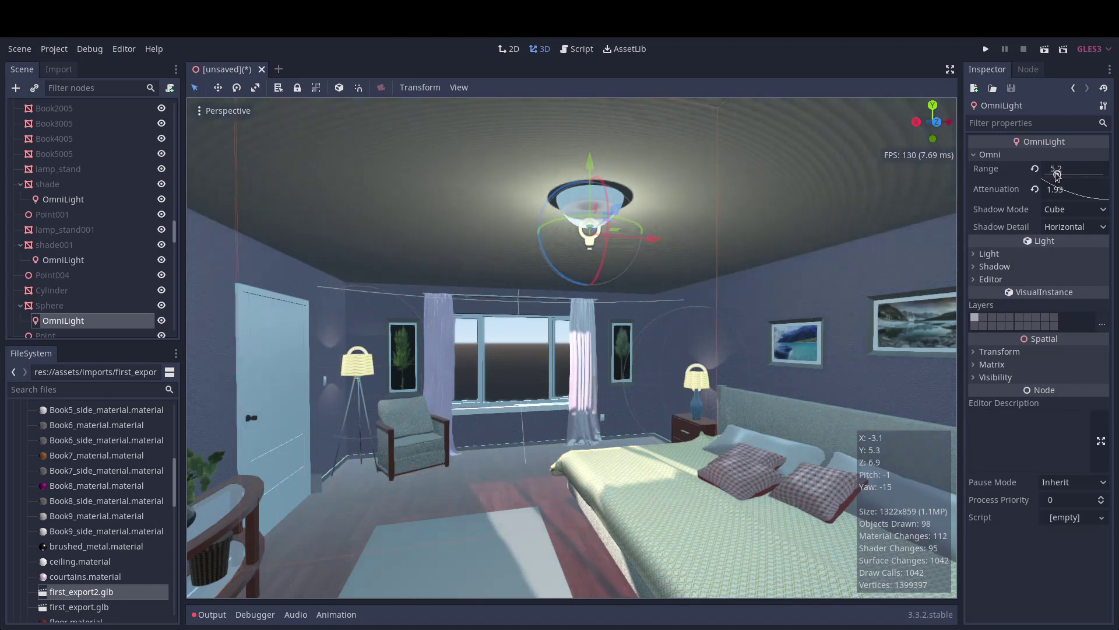
{"action": "middle_click_drag", "start_coordinate": [638, 310], "coordinate": [775, 314]}
{"action": "left_click_drag", "start_coordinate": [1056, 175], "coordinate": [1070, 175]}
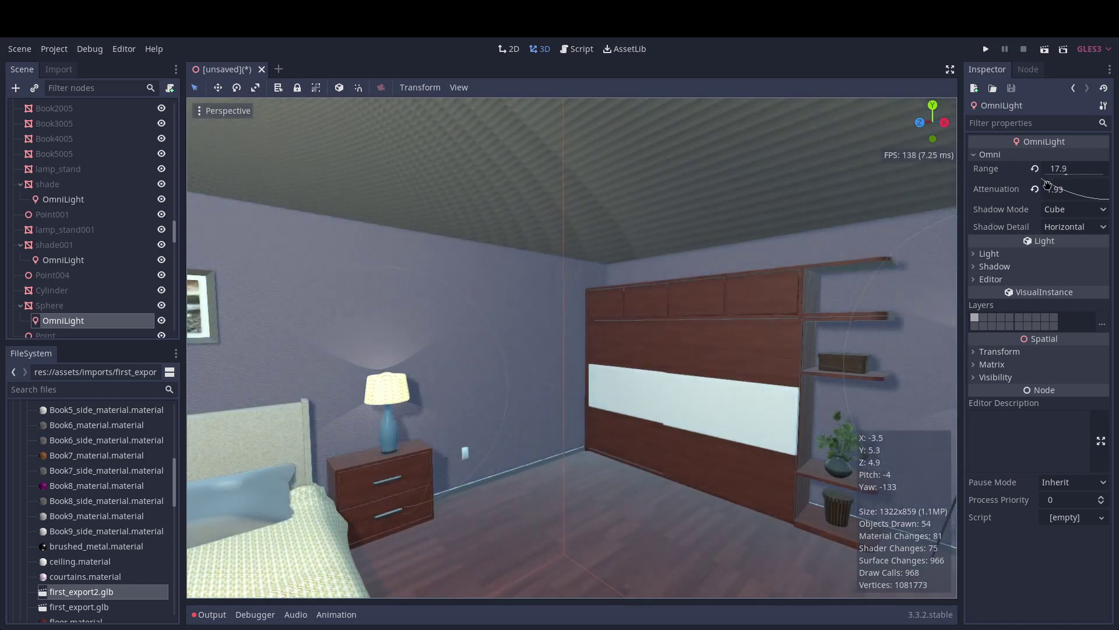
{"action": "mouse_move", "coordinate": [571, 347]}
{"action": "right_mouse_down"}
{"action": "mouse_move", "coordinate": [653, 347]}
{"action": "mouse_move", "coordinate": [578, 350]}
{"action": "right_mouse_up"}
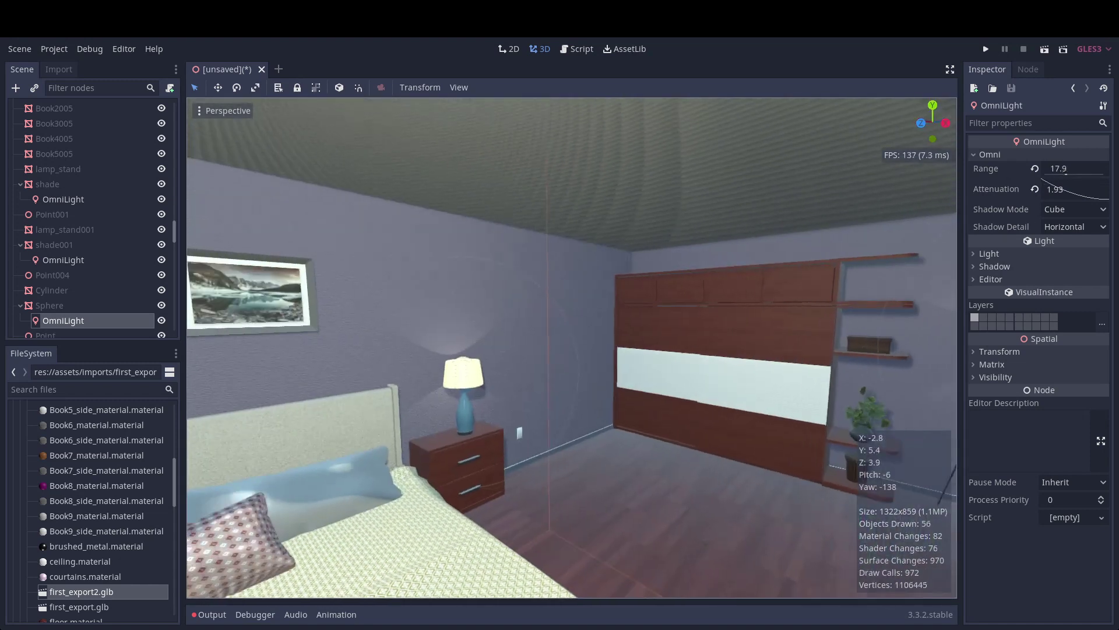
{"action": "left_click", "coordinate": [1035, 189]}
{"action": "left_click_drag", "start_coordinate": [1067, 174], "coordinate": [1065, 174]}
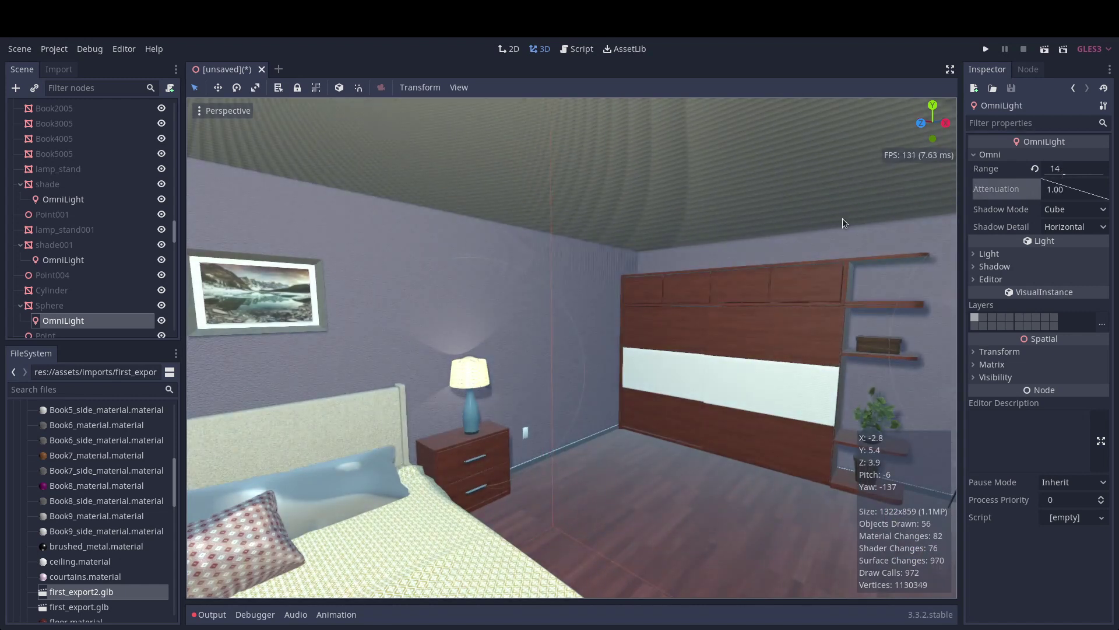
- Switch the ceiling OmniLight's shadow mode to Dual Paraboloid and inspect the ceiling and the room
{"action": "right_click_drag", "start_coordinate": [750, 239], "coordinate": [453, 341]}
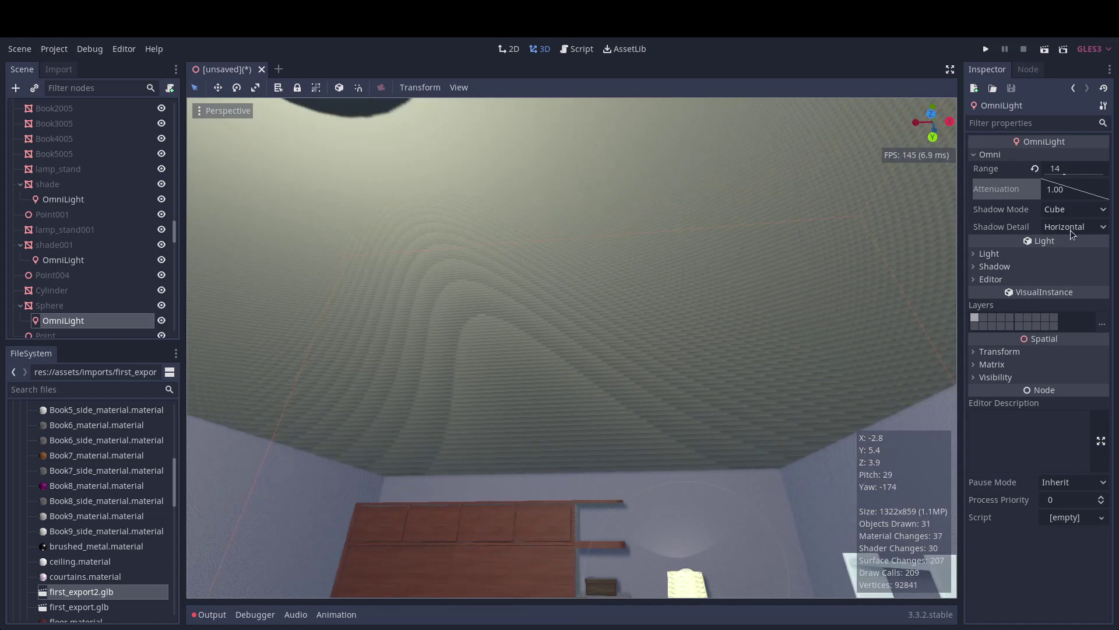
{"action": "left_click", "coordinate": [1069, 212]}
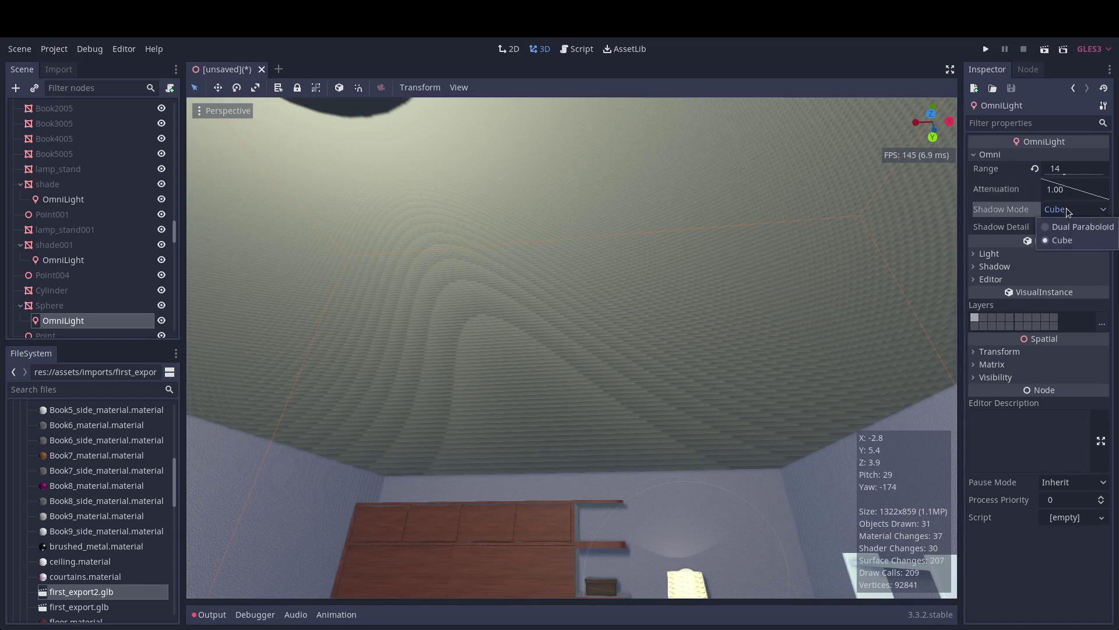
{"action": "left_click", "coordinate": [1071, 228]}
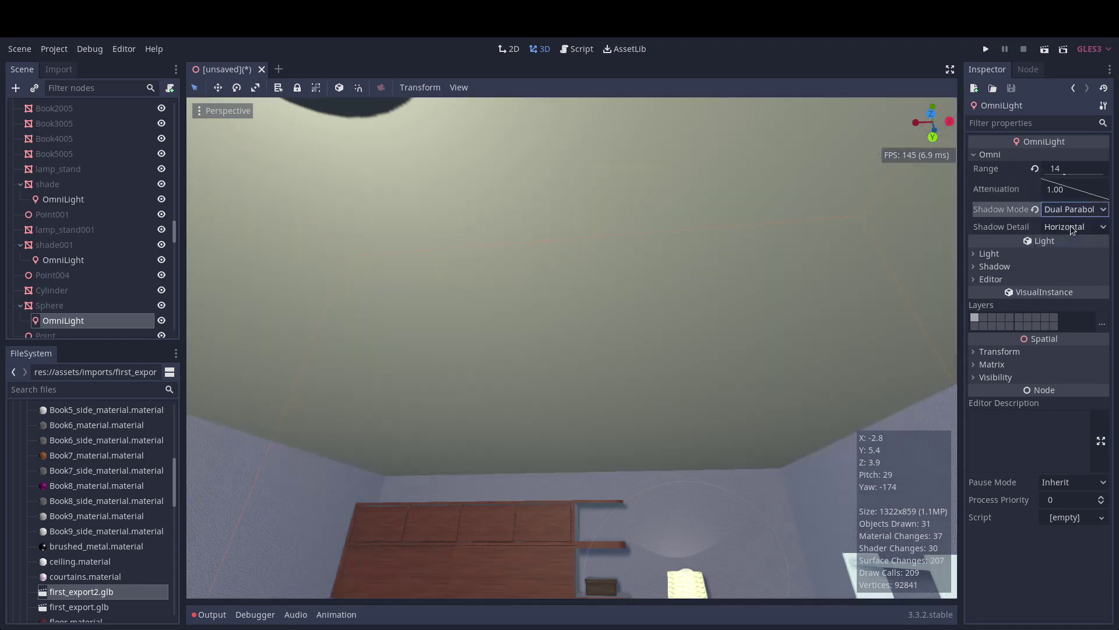
{"action": "right_click_drag", "start_coordinate": [723, 340], "coordinate": [367, 362]}
{"action": "key", "text": "w"}
{"action": "key", "text": "w"}
{"action": "right_click_drag", "start_coordinate": [886, 452], "coordinate": [699, 342]}
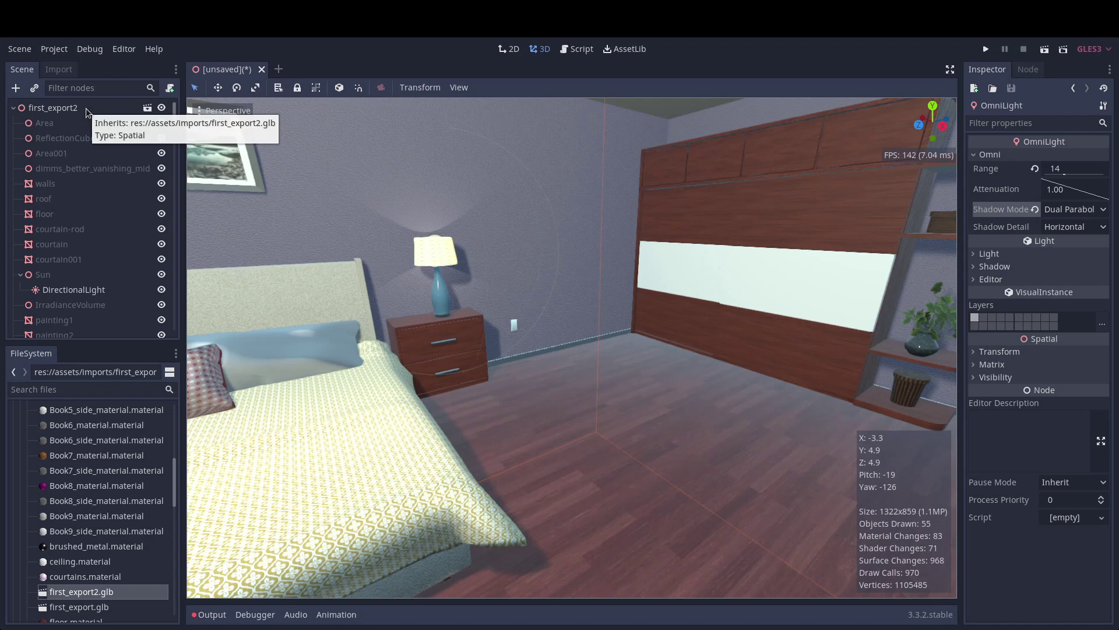
- Add a ReflectionProbe node as a child of the first_export2 root
{"action": "left_click", "coordinate": [86, 107]}
{"action": "right_click", "coordinate": [86, 108]}
{"action": "left_click", "coordinate": [120, 119]}
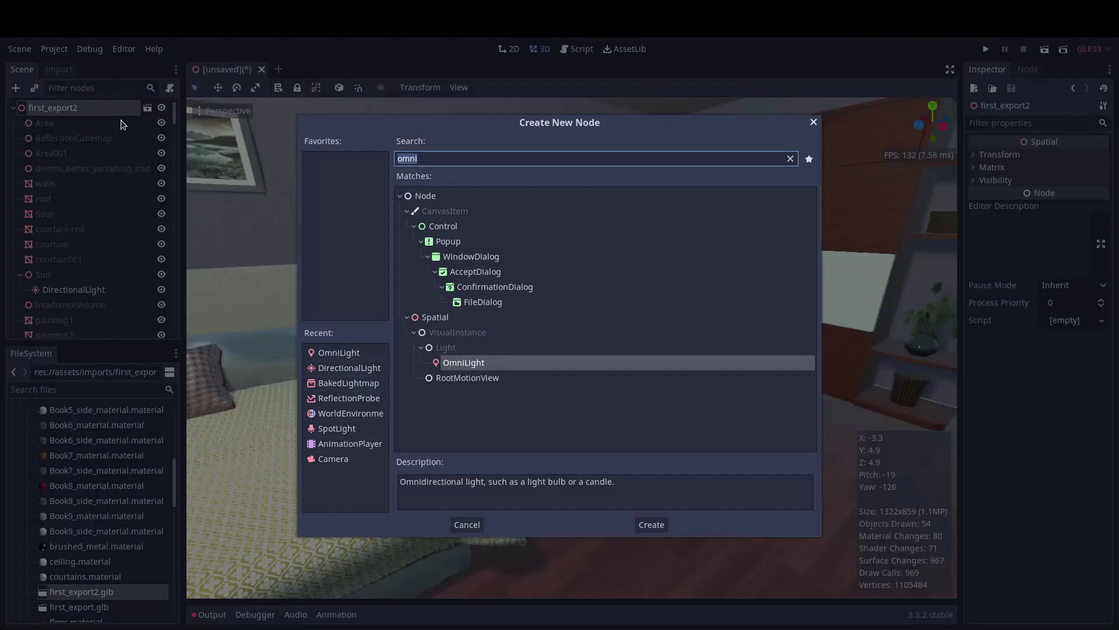
{"action": "type", "text": "refle"}
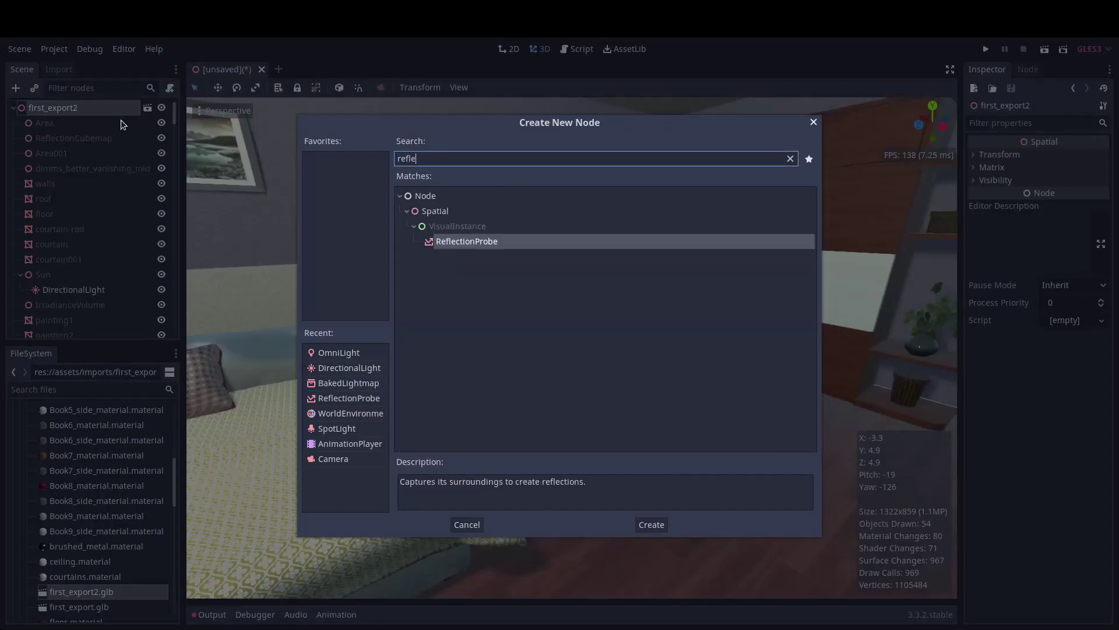
{"action": "double_click", "coordinate": [470, 244]}
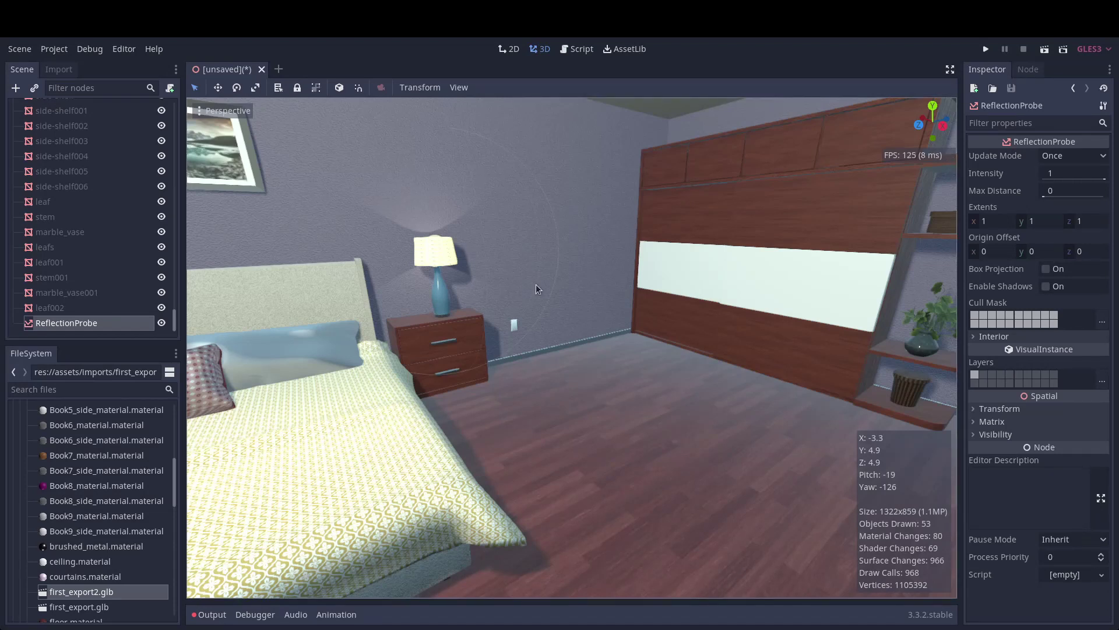
{"action": "left_click", "coordinate": [555, 289]}
{"action": "key", "text": "KP_7"}
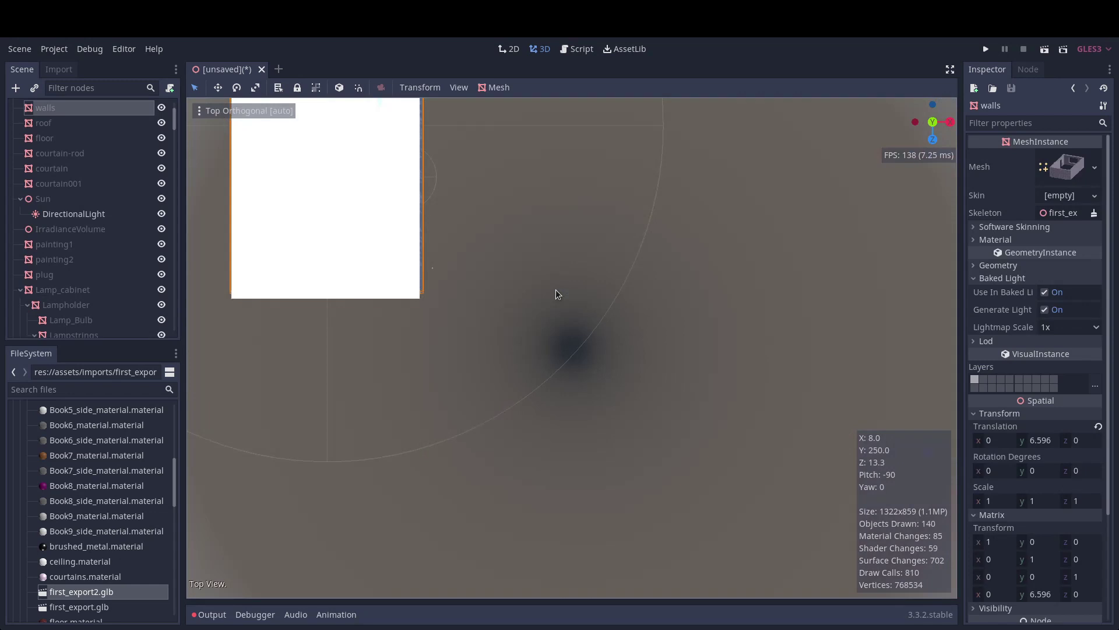
{"action": "mouse_move", "coordinate": [653, 349]}
{"action": "left_mouse_down"}
{"action": "mouse_move", "coordinate": [623, 349]}
{"action": "mouse_move", "coordinate": [674, 348]}
{"action": "mouse_move", "coordinate": [638, 348]}
{"action": "left_mouse_up"}
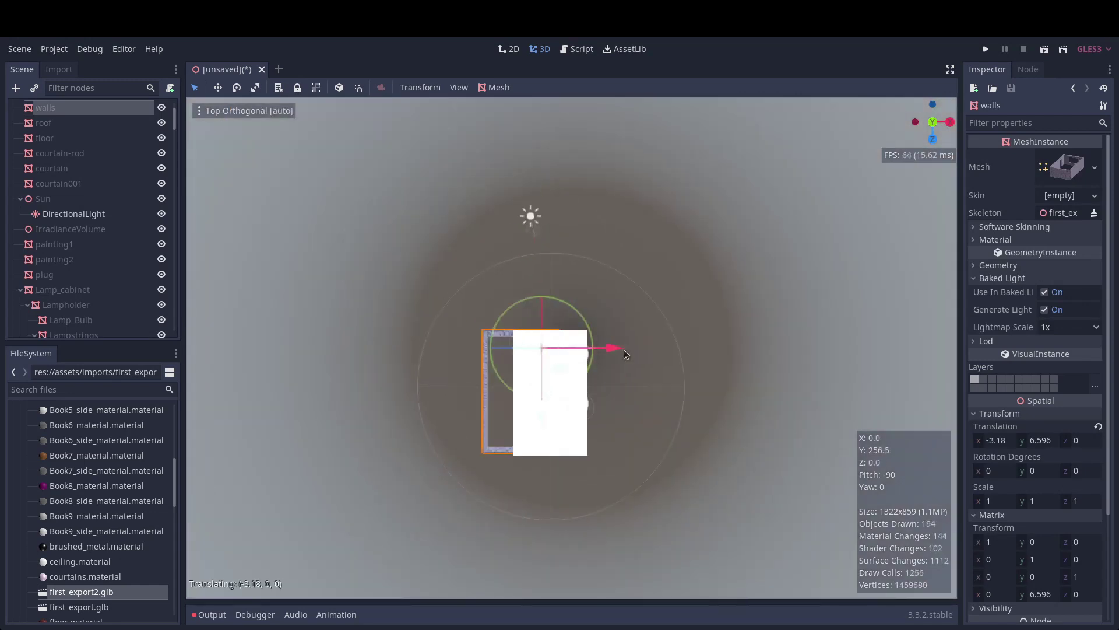
{"action": "key", "text": "ctrl+z"}
- Fit the ReflectionProbe around the whole room, stretching its extents to about 4.342 × 2.896 × 7.368
{"action": "scroll", "coordinate": [68, 141], "scroll_direction": "down", "scroll_amount": 15}
{"action": "left_click", "coordinate": [65, 322]}
{"action": "left_click_drag", "start_coordinate": [556, 423], "coordinate": [557, 456]}
{"action": "left_click_drag", "start_coordinate": [567, 395], "coordinate": [591, 396]}
{"action": "left_click_drag", "start_coordinate": [557, 455], "coordinate": [557, 468]}
{"action": "left_click_drag", "start_coordinate": [557, 475], "coordinate": [556, 471]}
{"action": "left_click_drag", "start_coordinate": [591, 393], "coordinate": [599, 393]}
{"action": "left_click_drag", "start_coordinate": [623, 394], "coordinate": [616, 418]}
{"action": "key", "text": "KP_3"}
{"action": "left_click_drag", "start_coordinate": [527, 350], "coordinate": [527, 332]}
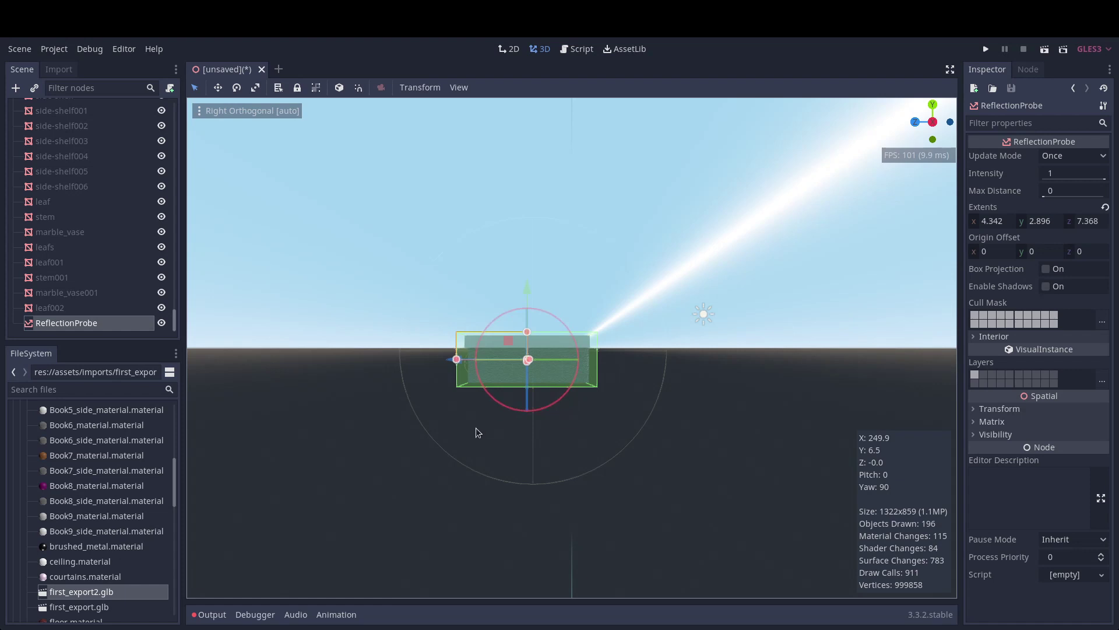
- Enable the Interior option of the ReflectionProbe while viewing the bedroom from inside
{"action": "mouse_move", "coordinate": [460, 429]}
{"action": "middle_mouse_down"}
{"action": "mouse_move", "coordinate": [485, 453]}
{"action": "mouse_move", "coordinate": [478, 434]}
{"action": "middle_mouse_up"}
{"action": "scroll", "coordinate": [475, 414], "scroll_direction": "up", "scroll_amount": 6}
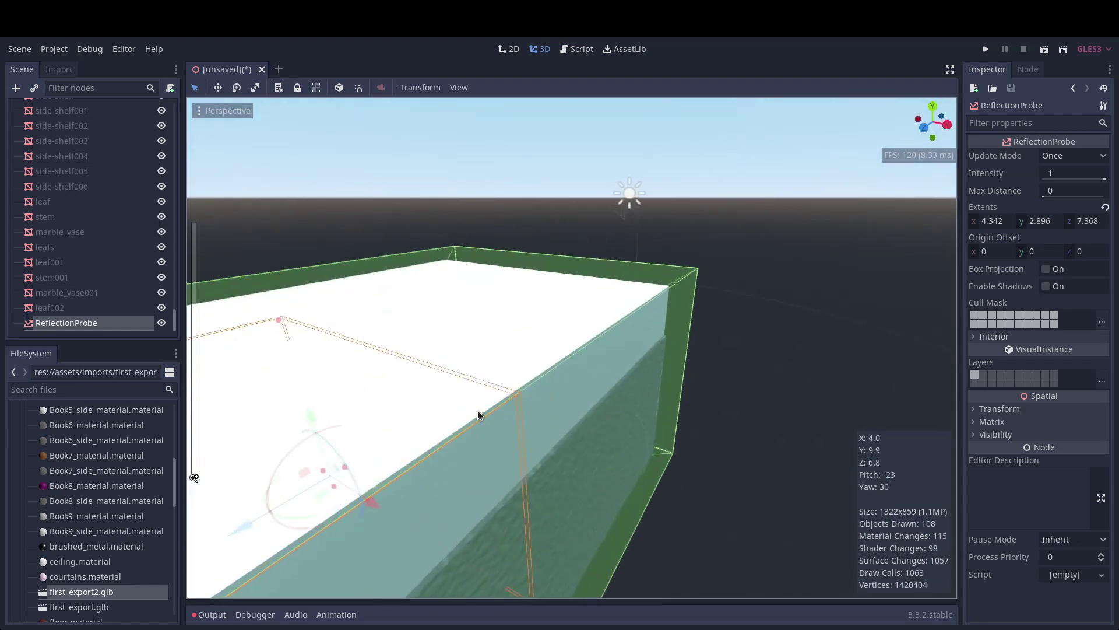
{"action": "key", "text": "w"}
{"action": "right_click_drag", "start_coordinate": [531, 397], "coordinate": [705, 378]}
{"action": "right_click_drag", "start_coordinate": [629, 401], "coordinate": [805, 421]}
{"action": "key", "text": "s"}
{"action": "right_click_drag", "start_coordinate": [655, 382], "coordinate": [655, 382]}
{"action": "key", "text": "d"}
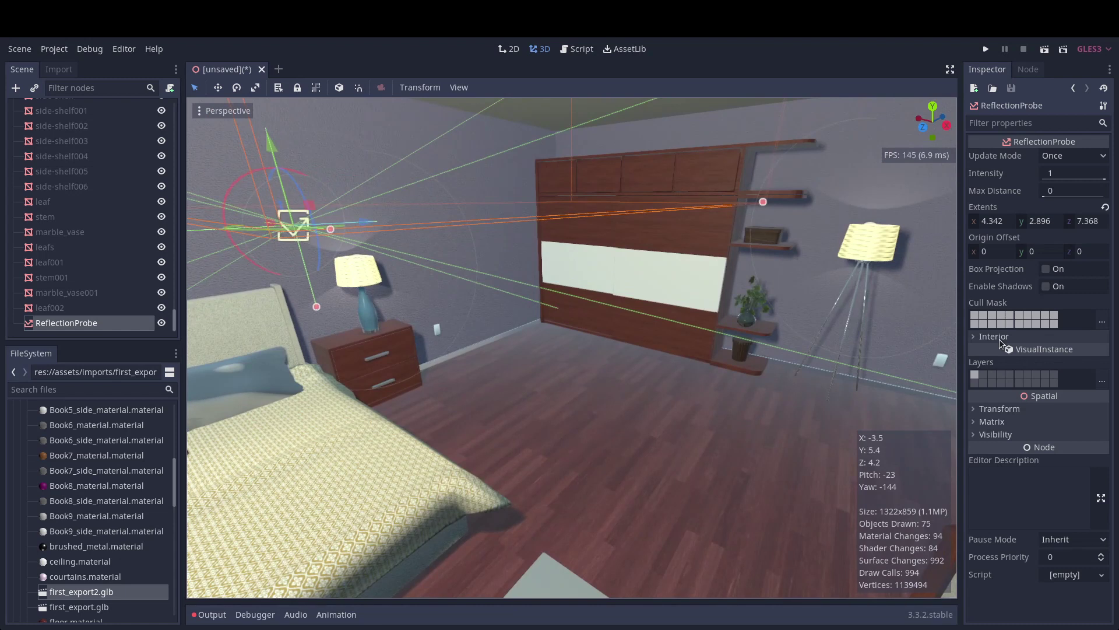
{"action": "left_click", "coordinate": [999, 338]}
{"action": "left_click", "coordinate": [1044, 351]}
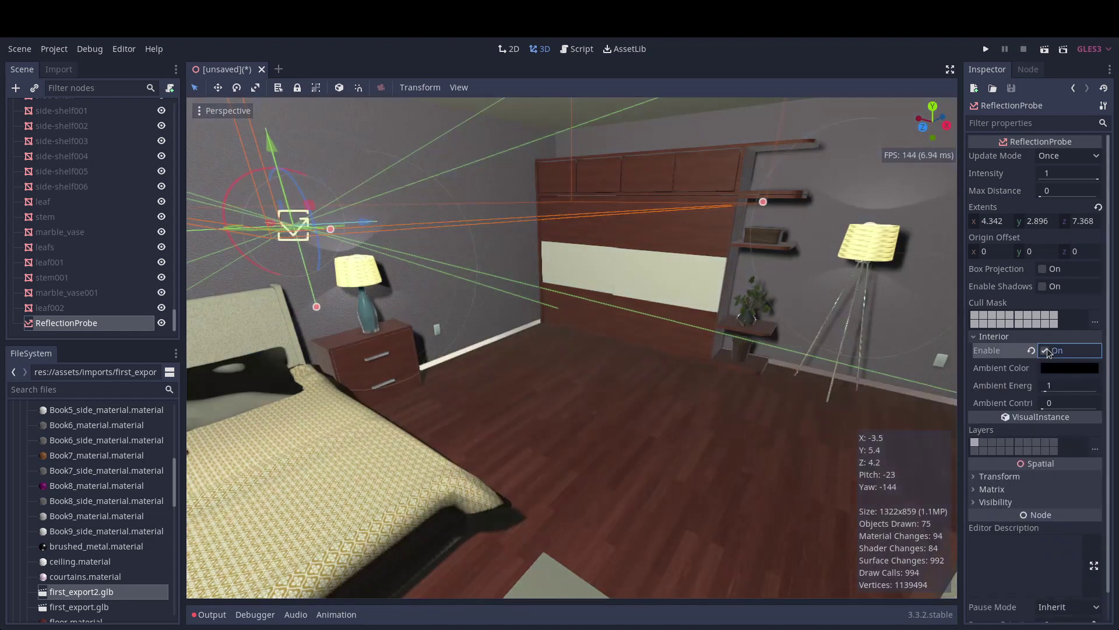
- Inspect the darkened room and turn on box projection and shadows for the ReflectionProbe
{"action": "right_click_drag", "start_coordinate": [616, 405], "coordinate": [700, 484]}
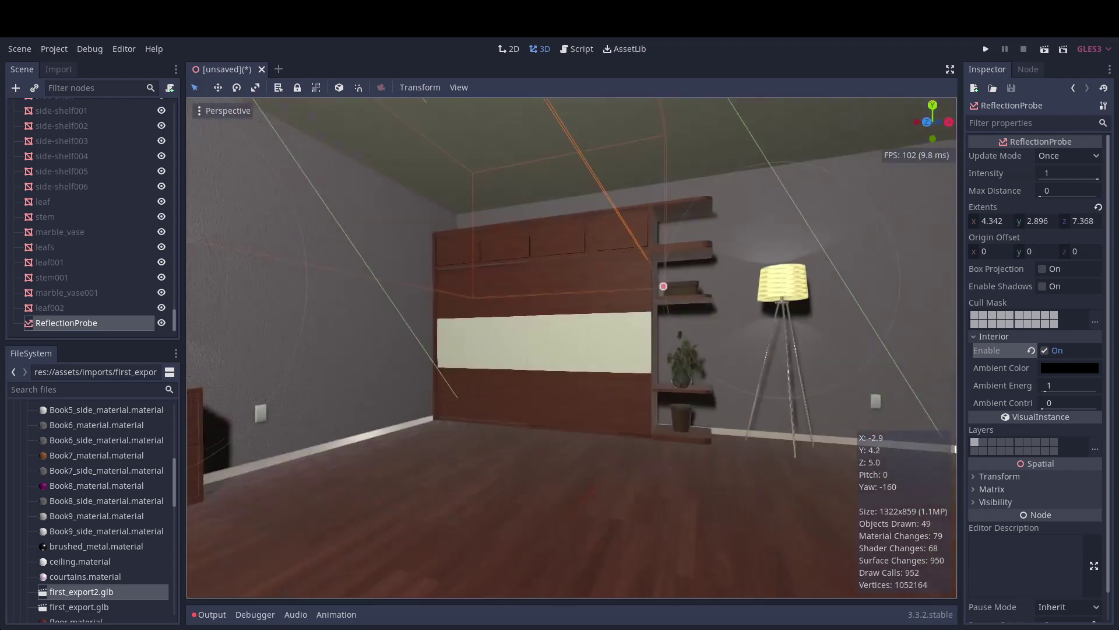
{"action": "right_click_drag", "start_coordinate": [571, 347], "coordinate": [586, 385]}
{"action": "right_click_drag", "start_coordinate": [644, 364], "coordinate": [626, 414]}
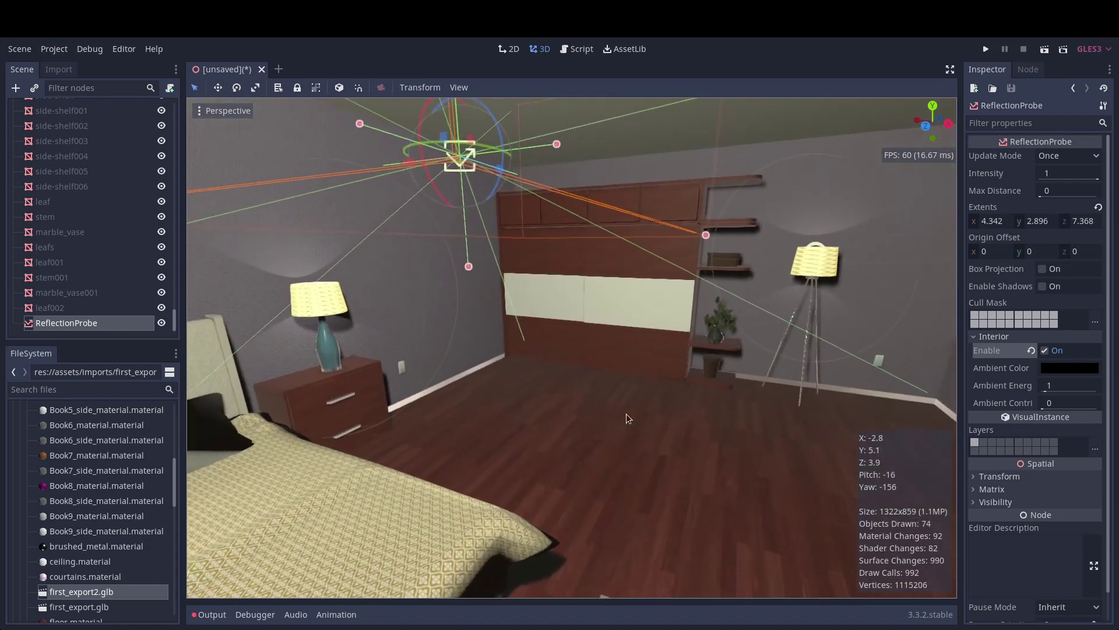
{"action": "left_click", "coordinate": [1043, 269]}
{"action": "right_click_drag", "start_coordinate": [642, 350], "coordinate": [615, 358]}
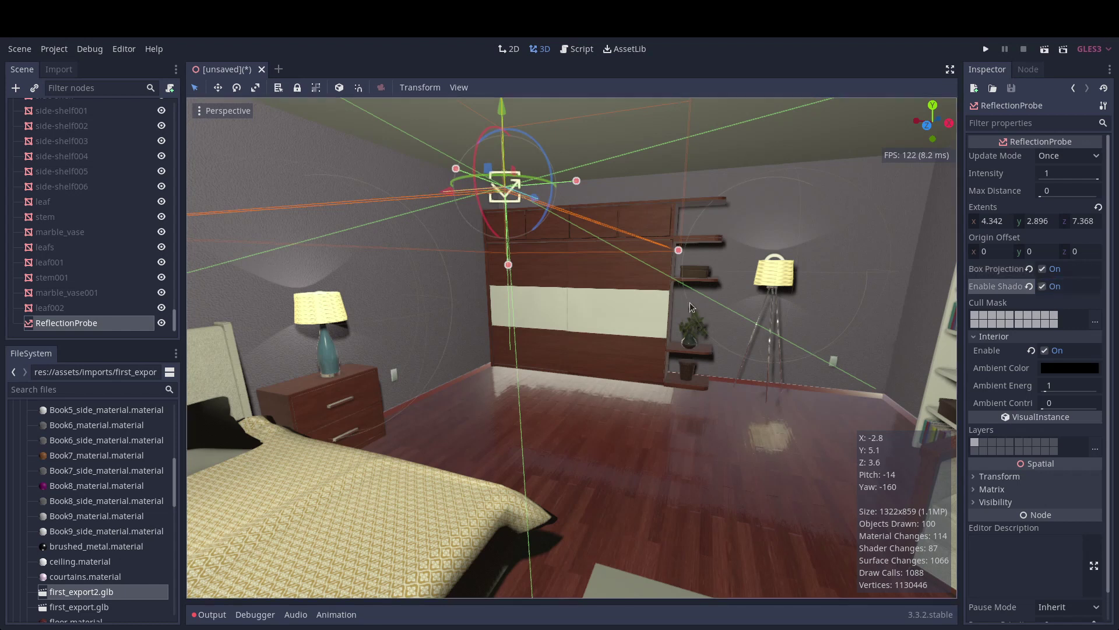
- Lower the ReflectionProbe's origin offset to about -0.335 on Y and inspect the reflections around the bed
{"action": "right_click_drag", "start_coordinate": [669, 302], "coordinate": [573, 310]}
{"action": "key", "text": "d"}
{"action": "key", "text": "s"}
{"action": "key", "text": "a"}
{"action": "key", "text": "w"}
{"action": "key", "text": "d"}
{"action": "right_click_drag", "start_coordinate": [478, 314], "coordinate": [702, 298]}
{"action": "left_click_drag", "start_coordinate": [462, 289], "coordinate": [462, 355]}
{"action": "key", "text": "w"}
{"action": "right_click_drag", "start_coordinate": [488, 362], "coordinate": [396, 291]}
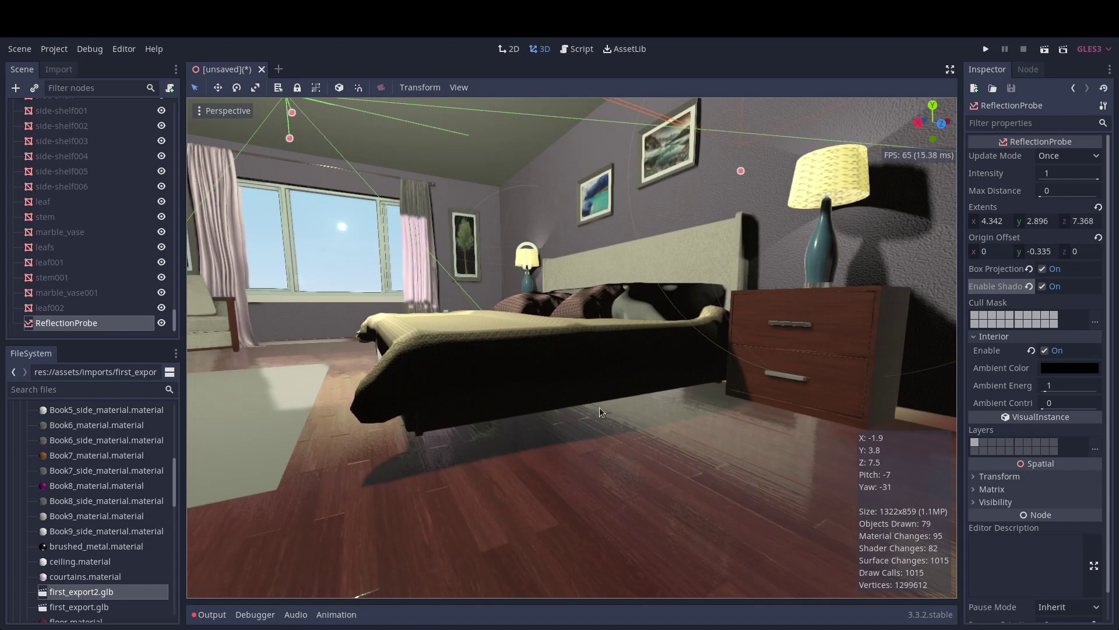
- Lower the ReflectionProbe's origin offset to about -2.098 on Y, near the floor, and adjust it slightly along Z
{"action": "right_click_drag", "start_coordinate": [596, 411], "coordinate": [588, 431]}
{"action": "left_click_drag", "start_coordinate": [509, 275], "coordinate": [496, 547]}
{"action": "right_click_drag", "start_coordinate": [497, 547], "coordinate": [527, 423]}
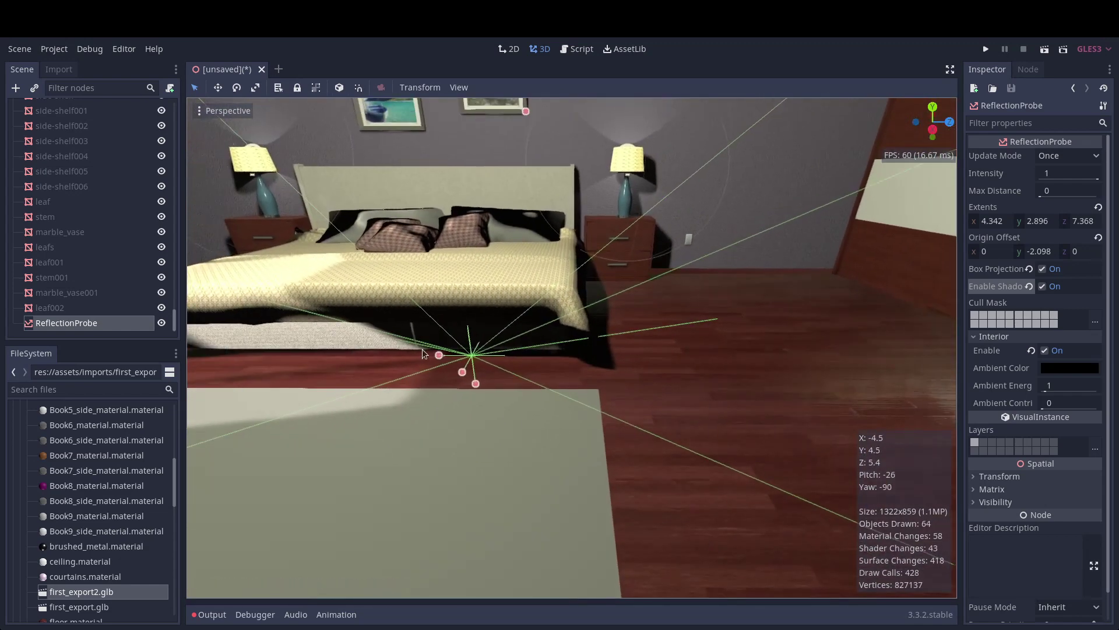
{"action": "mouse_move", "coordinate": [439, 357]}
{"action": "left_mouse_down"}
{"action": "mouse_move", "coordinate": [579, 356]}
{"action": "mouse_move", "coordinate": [417, 352]}
{"action": "left_mouse_up"}
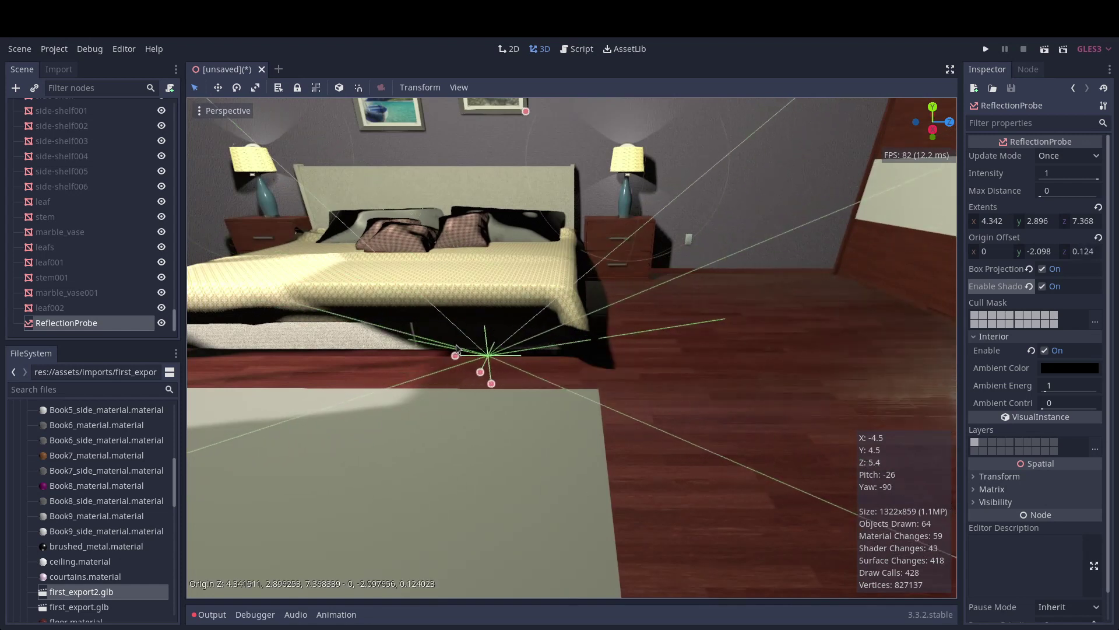
- Add a WorldEnvironment node as a child of the first_export2 root
{"action": "right_click_drag", "start_coordinate": [476, 490], "coordinate": [947, 454]}
{"action": "key", "text": "s"}
{"action": "key", "text": "a"}
{"action": "key", "text": "w"}
{"action": "key", "text": "w"}
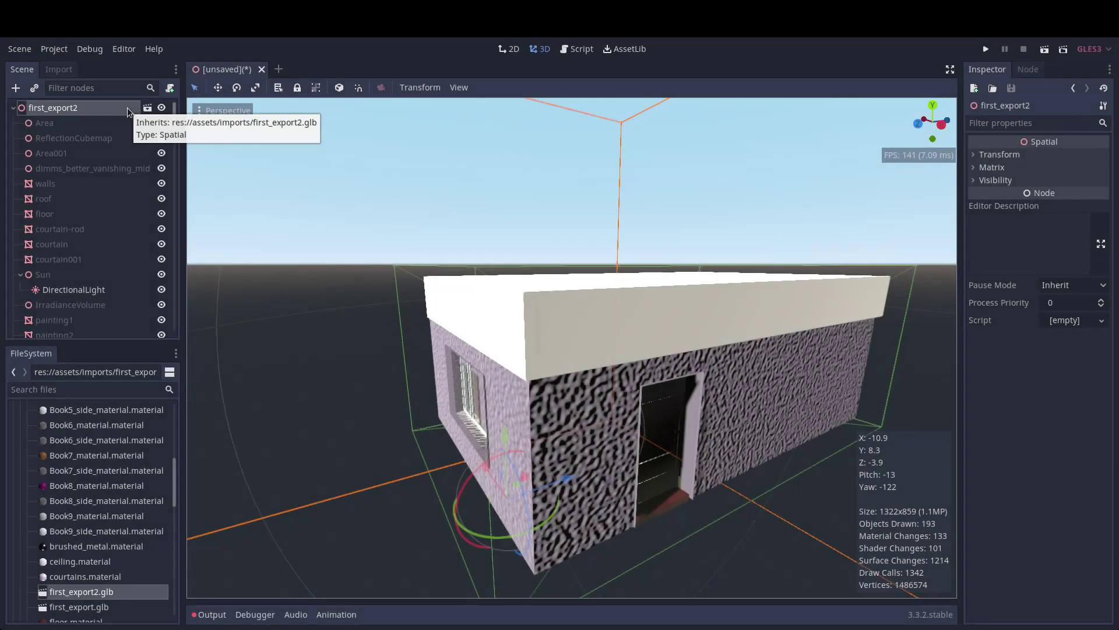
{"action": "right_click", "coordinate": [128, 111]}
{"action": "left_click", "coordinate": [152, 119]}
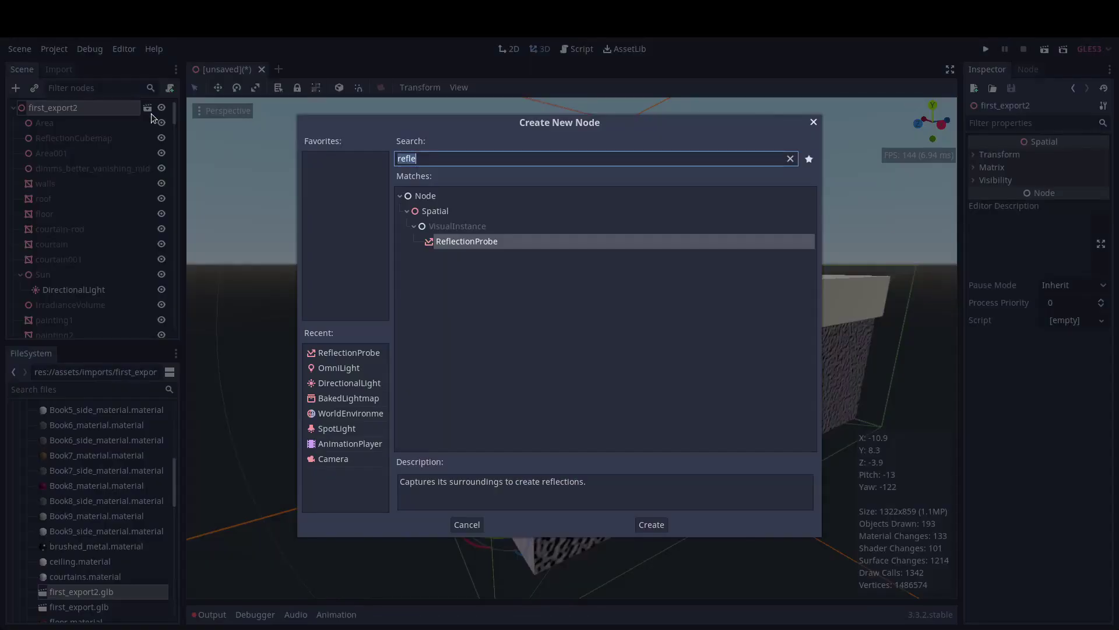
{"action": "type", "text": "env"}
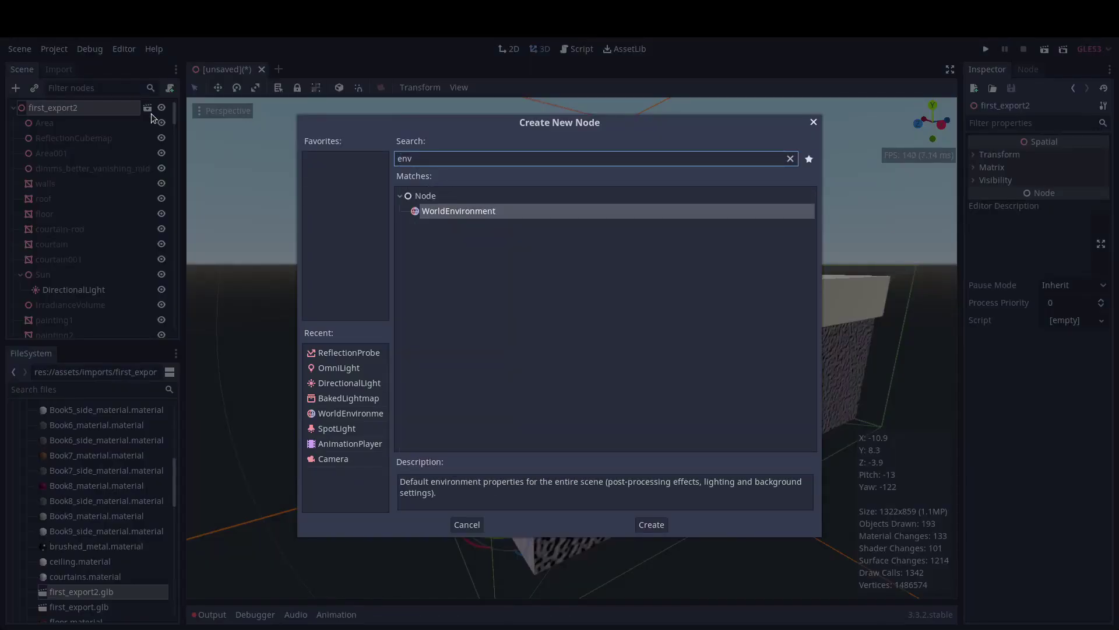
{"action": "double_click", "coordinate": [462, 212]}
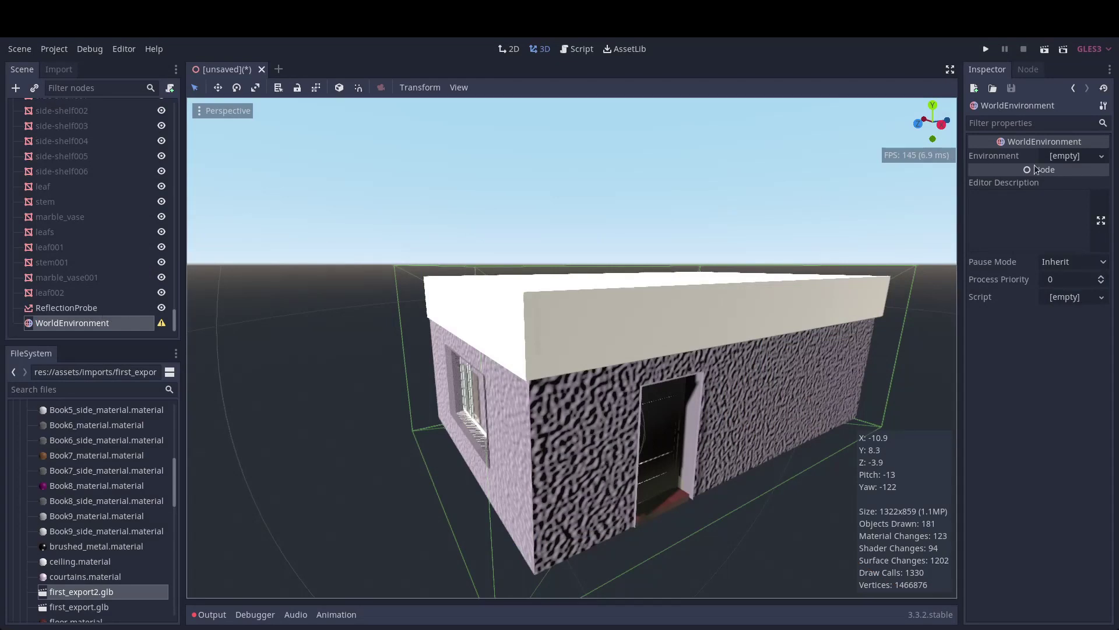
- Assign a new Environment resource to the WorldEnvironment node and show its settings
{"action": "left_click", "coordinate": [1063, 157]}
{"action": "left_click", "coordinate": [1065, 171]}
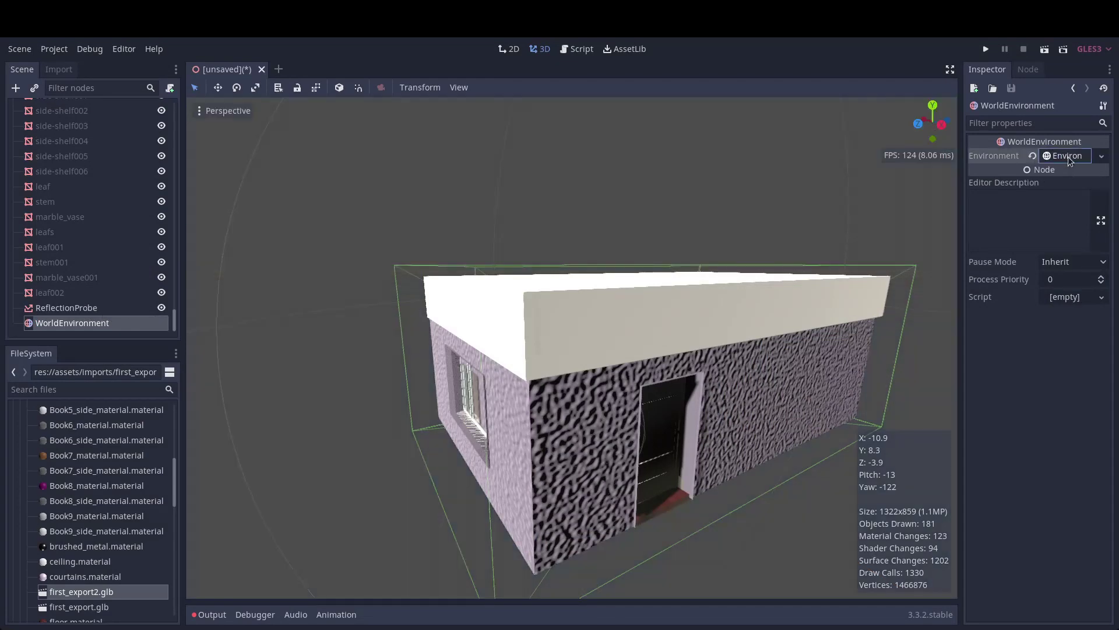
{"action": "right_click_drag", "start_coordinate": [754, 260], "coordinate": [705, 232]}
{"action": "right_click_drag", "start_coordinate": [758, 187], "coordinate": [804, 198]}
{"action": "left_click", "coordinate": [1074, 161]}
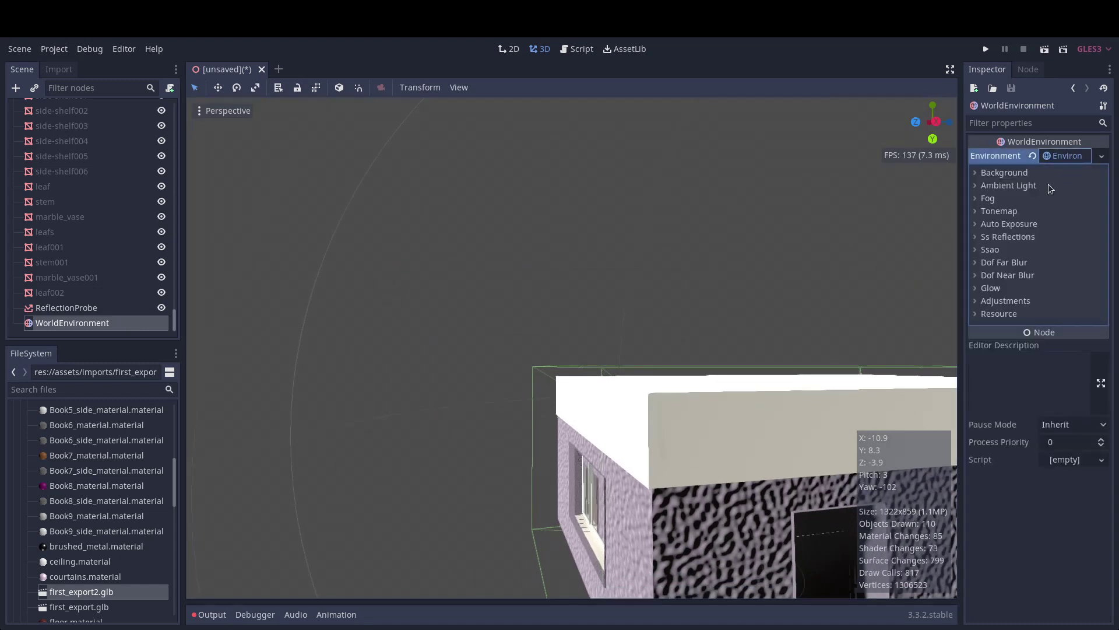
- Set the environment's background mode to Sky and give it a new PanoramaSky
{"action": "left_click", "coordinate": [1016, 178]}
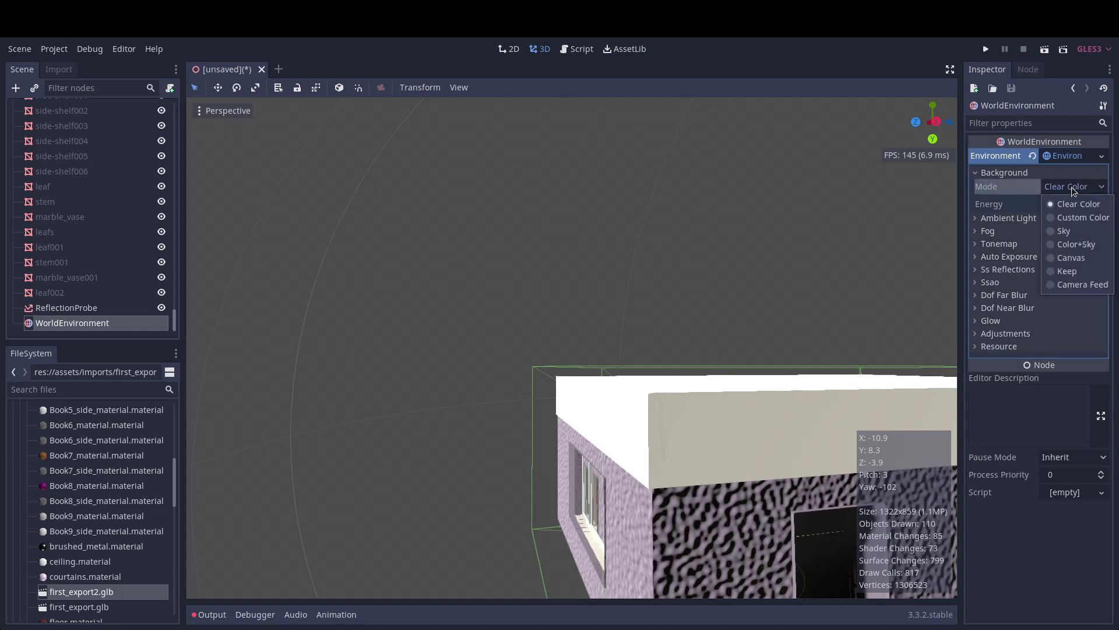
{"action": "left_click", "coordinate": [1088, 232]}
{"action": "left_click", "coordinate": [1083, 205]}
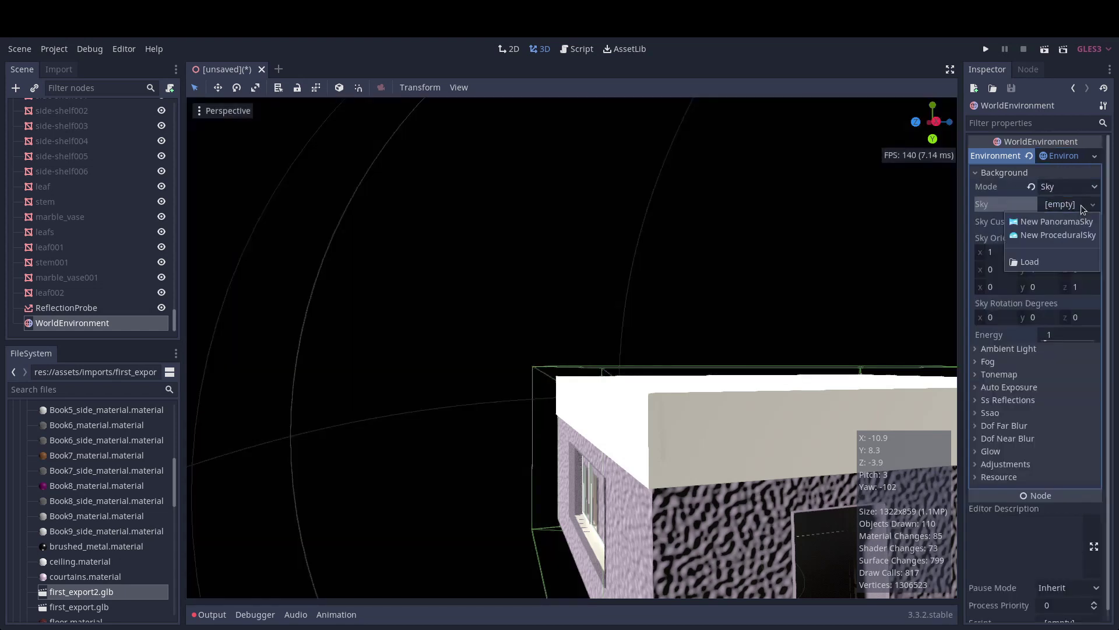
{"action": "left_click", "coordinate": [1084, 225]}
{"action": "left_click", "coordinate": [1070, 208]}
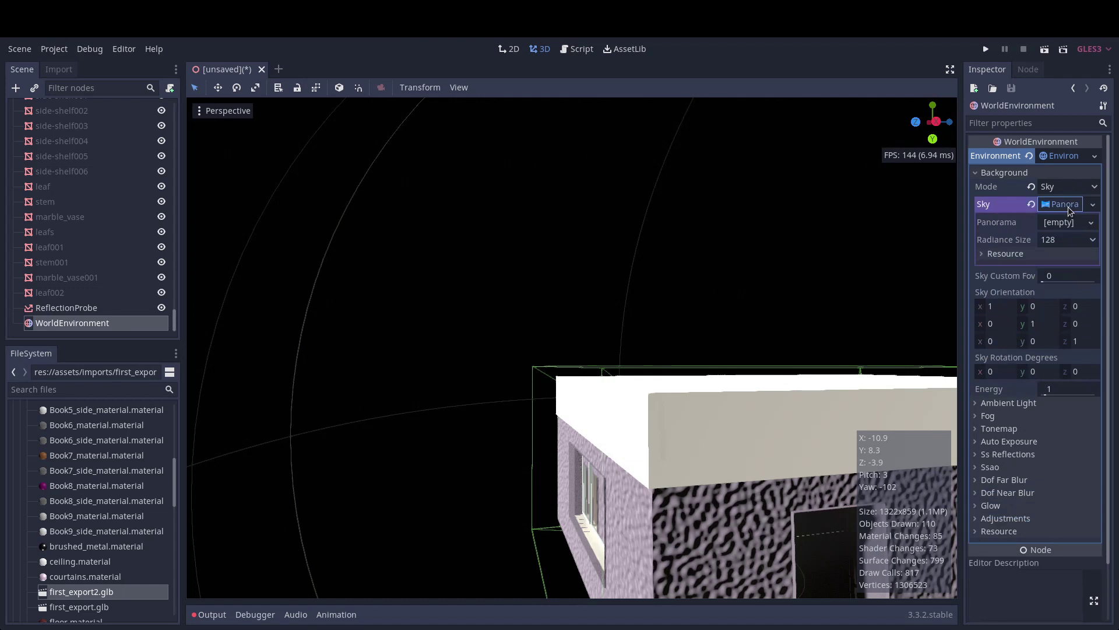
- Assign lilienstein_4k.hdr from the textures folder as the sky's panorama
{"action": "scroll", "coordinate": [96, 455], "scroll_direction": "down", "scroll_amount": 10}
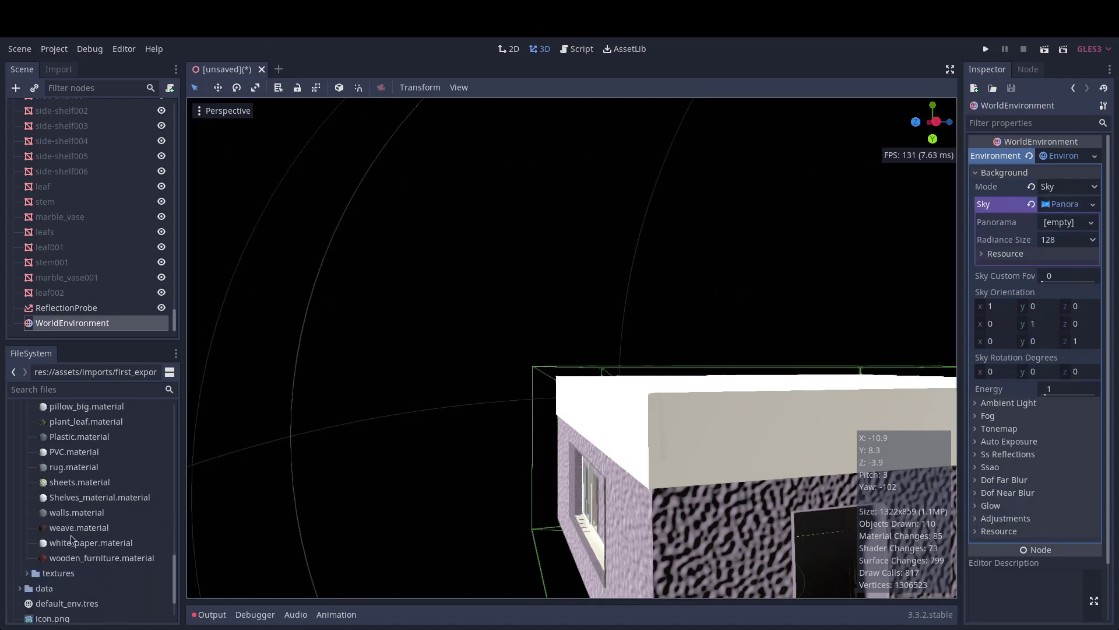
{"action": "left_click", "coordinate": [27, 573]}
{"action": "scroll", "coordinate": [71, 559], "scroll_direction": "down", "scroll_amount": 3}
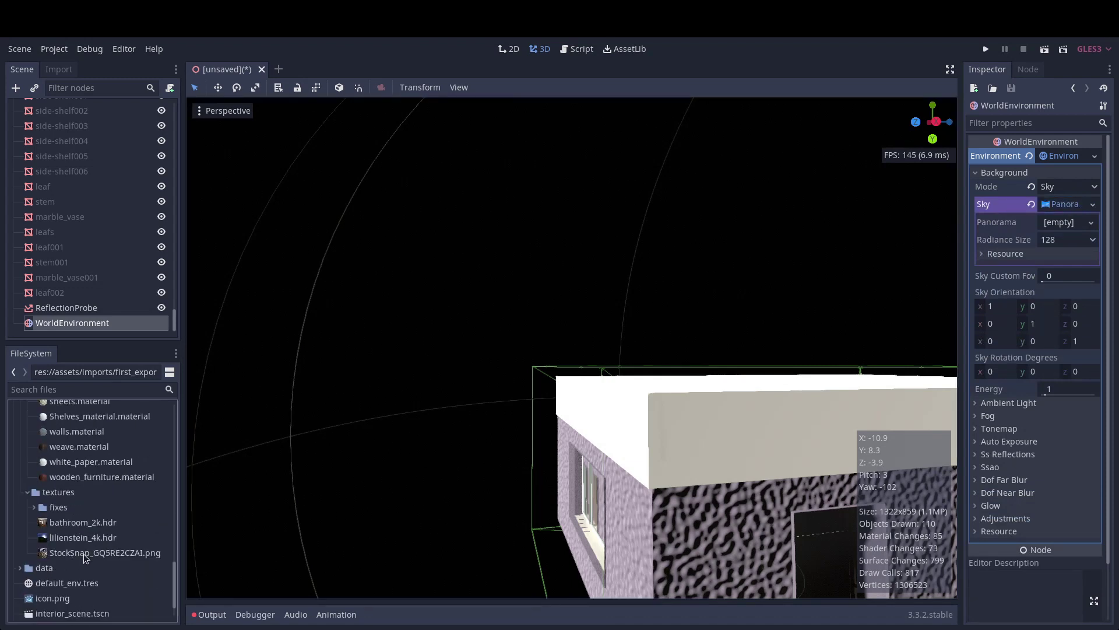
{"action": "left_click_drag", "start_coordinate": [66, 545], "coordinate": [607, 390]}
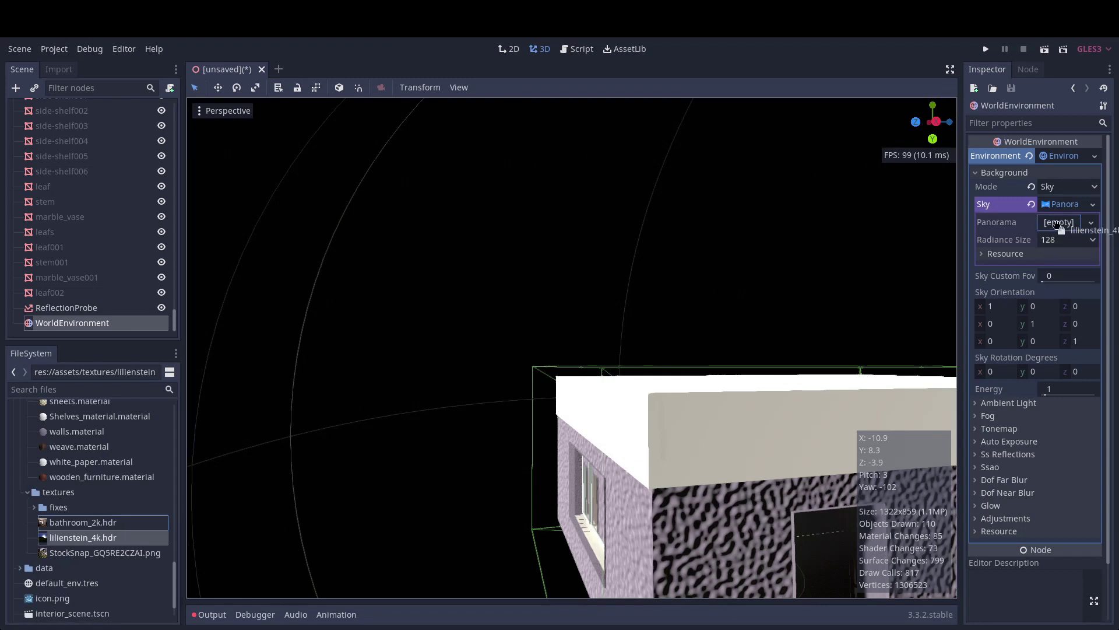
{"action": "left_click_drag", "start_coordinate": [1057, 225], "coordinate": [1056, 224]}
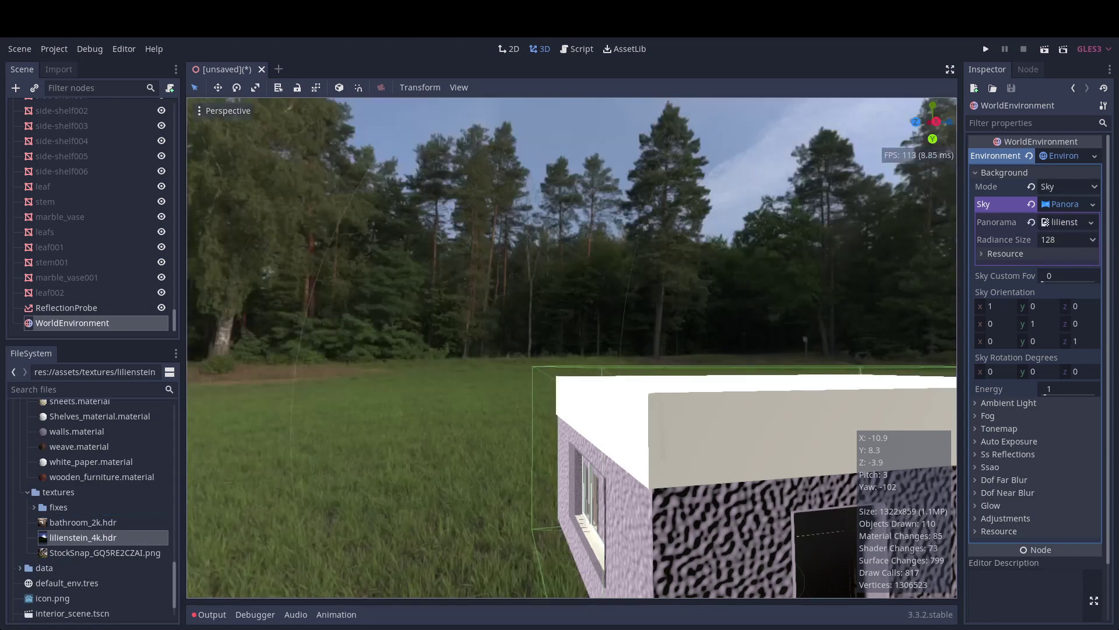
- View the window from inside the bedroom and set the environment's tonemap mode to ACES
{"action": "right_click_drag", "start_coordinate": [572, 347], "coordinate": [740, 431]}
{"action": "key", "text": "w"}
{"action": "key", "text": "w"}
{"action": "key", "text": "w"}
{"action": "right_click_drag", "start_coordinate": [682, 352], "coordinate": [746, 347]}
{"action": "key", "text": "d"}
{"action": "left_click", "coordinate": [1010, 453]}
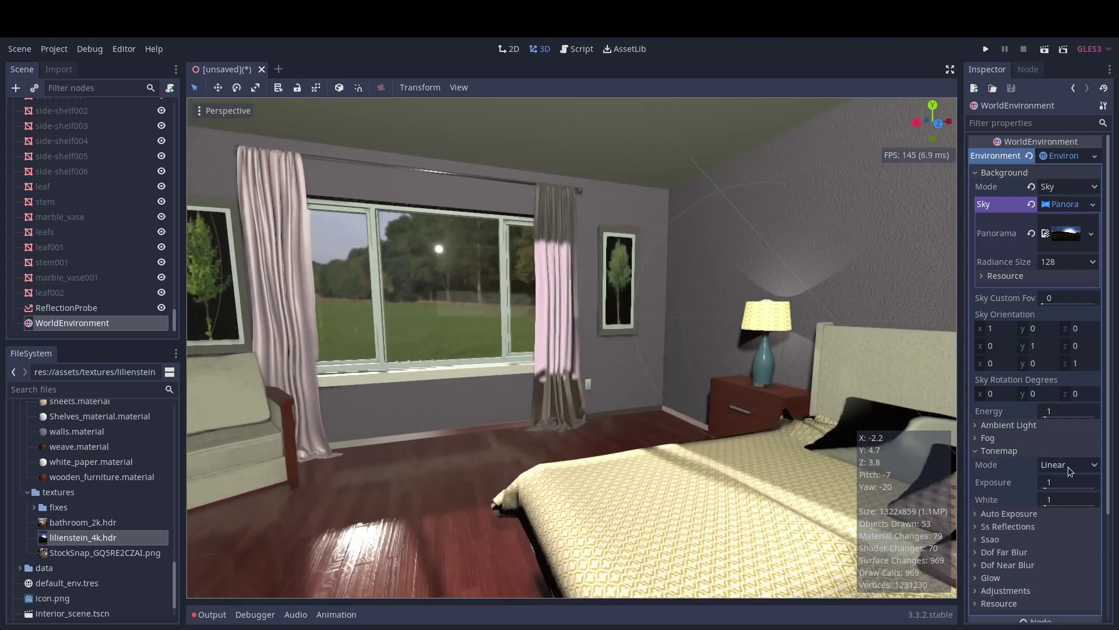
{"action": "left_click", "coordinate": [1068, 466]}
{"action": "left_click", "coordinate": [1064, 522]}
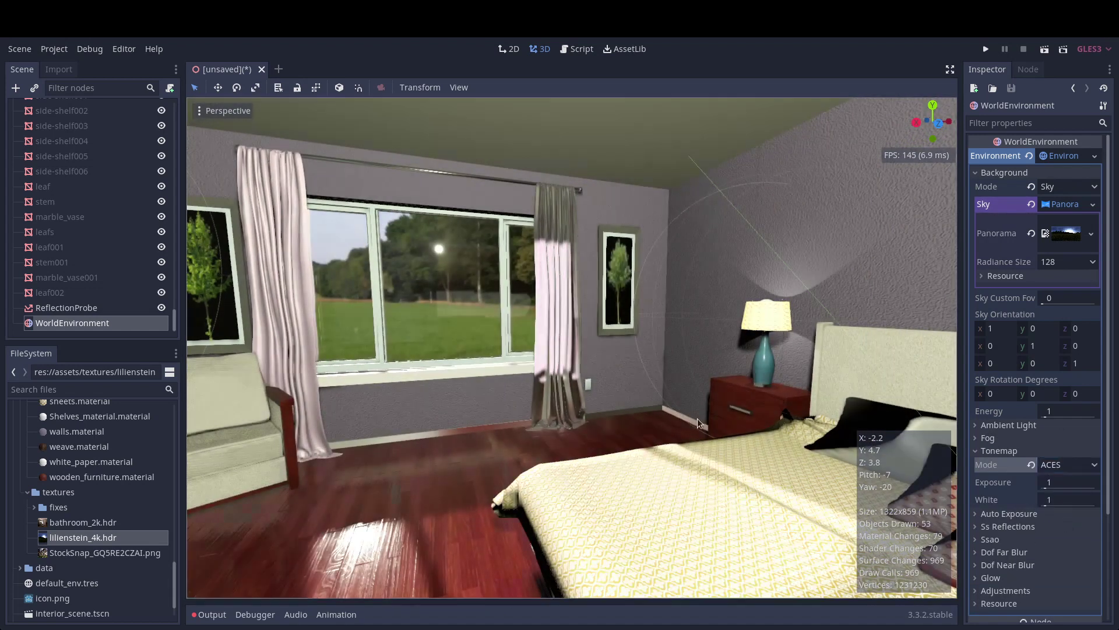
- Inspect the bed area and enable Glow in the environment
{"action": "mouse_move", "coordinate": [746, 349]}
{"action": "right_mouse_down"}
{"action": "mouse_move", "coordinate": [875, 355]}
{"action": "mouse_move", "coordinate": [840, 373]}
{"action": "mouse_move", "coordinate": [617, 333]}
{"action": "mouse_move", "coordinate": [915, 350]}
{"action": "mouse_move", "coordinate": [729, 349]}
{"action": "right_mouse_up"}
{"action": "key", "text": "s"}
{"action": "key", "text": "s"}
{"action": "key", "text": "w"}
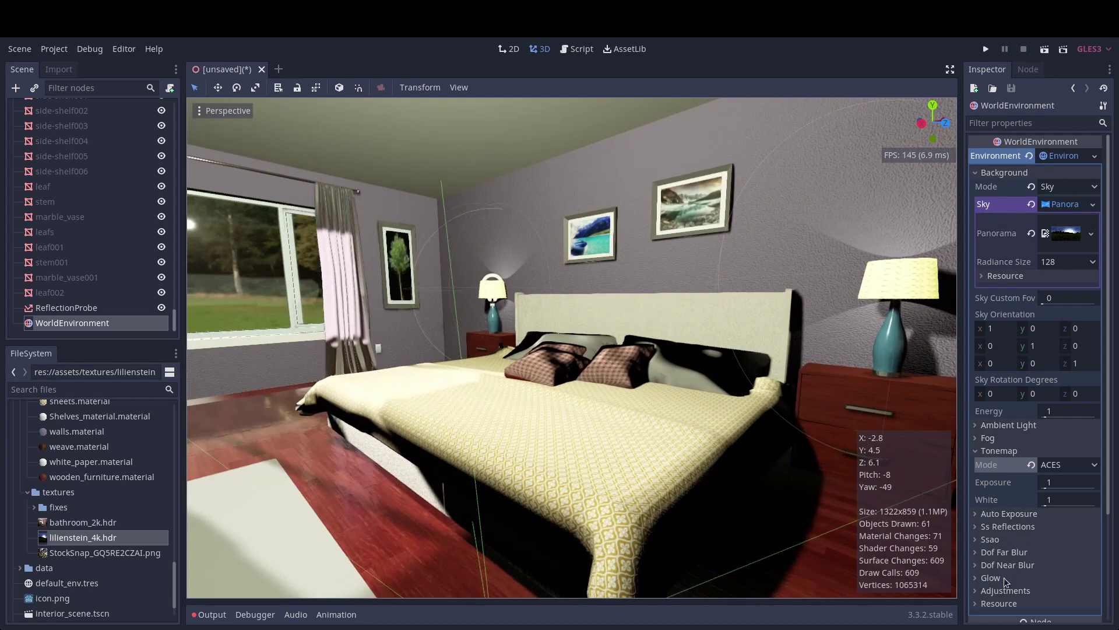
{"action": "left_click", "coordinate": [1045, 592]}
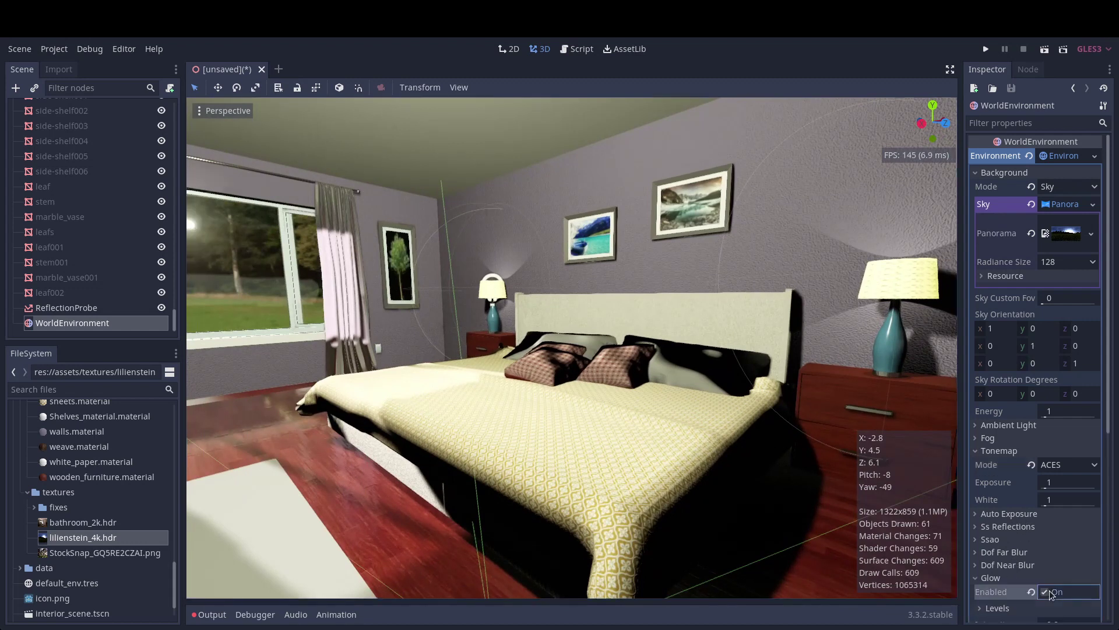
- Enable SSAO in the environment and set its radius to 0.5
{"action": "left_click", "coordinate": [991, 540]}
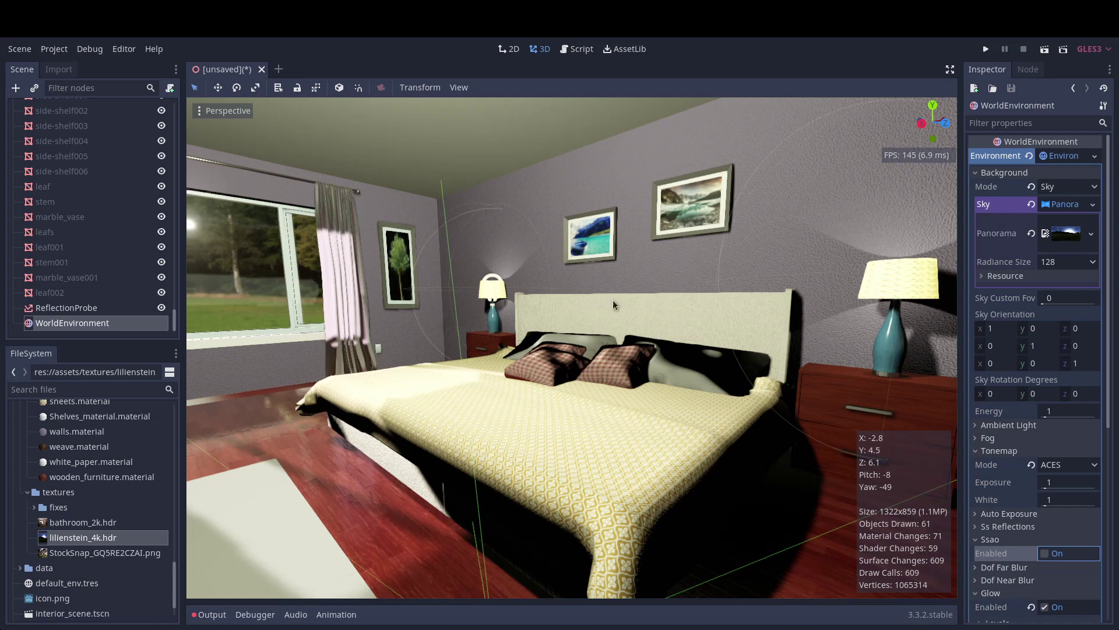
{"action": "key", "text": "space"}
{"action": "mouse_move", "coordinate": [638, 338]}
{"action": "right_mouse_down"}
{"action": "mouse_move", "coordinate": [502, 327]}
{"action": "mouse_move", "coordinate": [553, 327]}
{"action": "mouse_move", "coordinate": [645, 355]}
{"action": "right_mouse_up"}
{"action": "key", "text": "w"}
{"action": "scroll", "coordinate": [1075, 515], "scroll_direction": "down", "scroll_amount": 2}
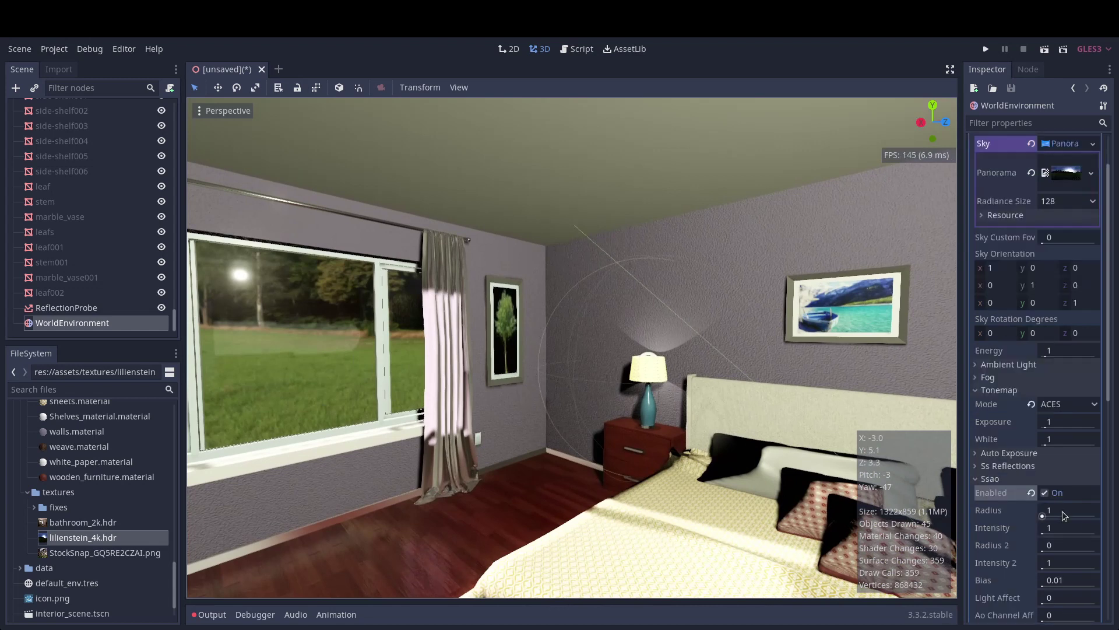
{"action": "left_click", "coordinate": [1062, 509]}
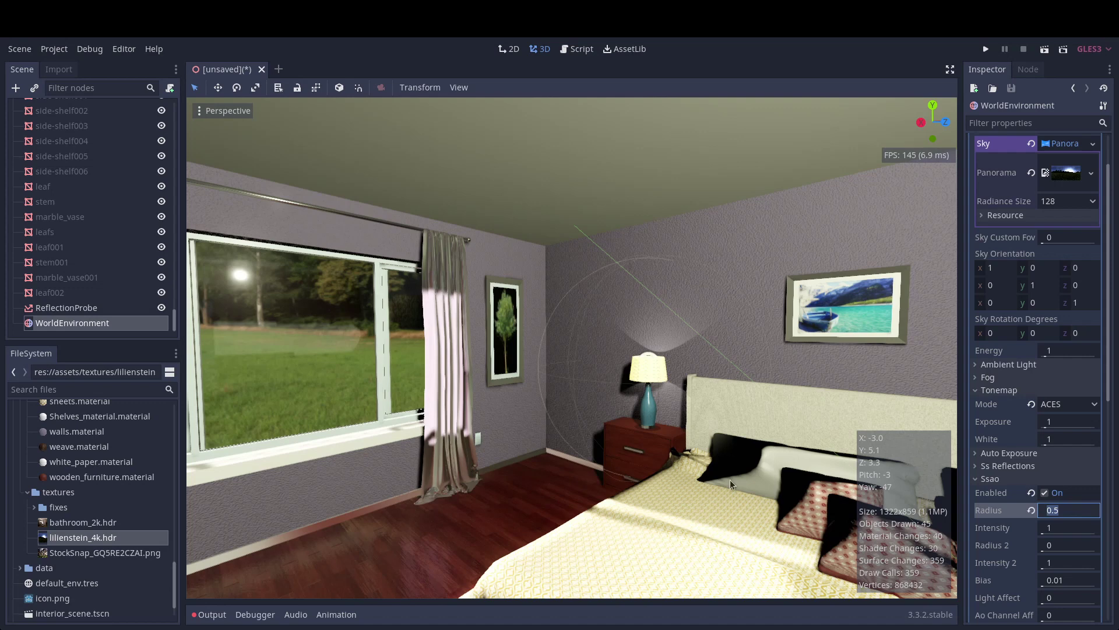
- Enable screen-space reflections in the environment, comparing the wardrobe floor with the effect on and off
{"action": "right_click_drag", "start_coordinate": [628, 463], "coordinate": [499, 413]}
{"action": "key", "text": "w"}
{"action": "key", "text": "s"}
{"action": "key", "text": "w"}
{"action": "left_click", "coordinate": [1004, 464]}
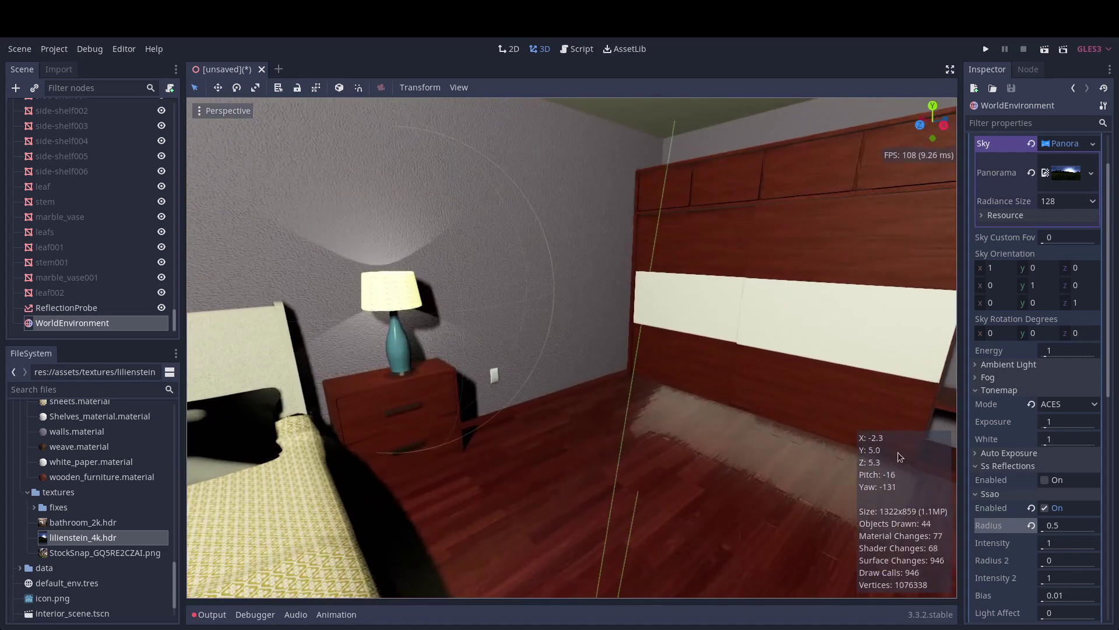
{"action": "left_click", "coordinate": [1045, 480]}
{"action": "left_click", "coordinate": [1047, 484]}
{"action": "left_click", "coordinate": [1046, 484]}
- Inspect the floor reflections from several spots in the room and turn screen-space reflections off
{"action": "mouse_move", "coordinate": [758, 408]}
{"action": "right_mouse_down"}
{"action": "mouse_move", "coordinate": [863, 411]}
{"action": "mouse_move", "coordinate": [775, 394]}
{"action": "mouse_move", "coordinate": [633, 411]}
{"action": "mouse_move", "coordinate": [763, 397]}
{"action": "right_mouse_up"}
{"action": "key", "text": "s"}
{"action": "key", "text": "d"}
{"action": "key", "text": "a"}
{"action": "key", "text": "w"}
{"action": "key", "text": "s"}
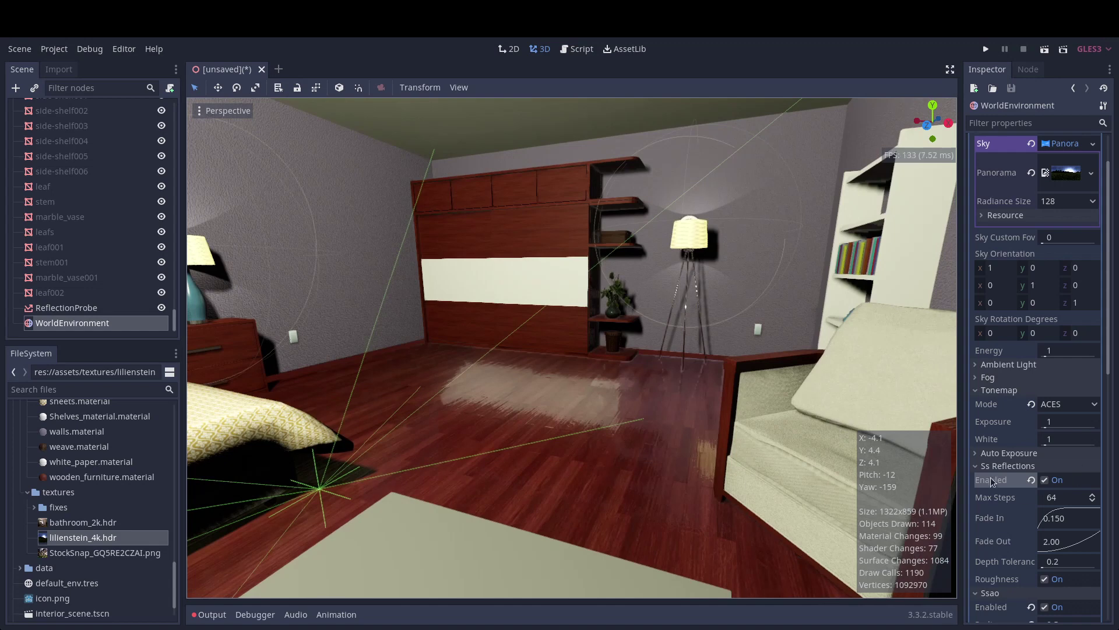
{"action": "left_click", "coordinate": [1045, 479]}
{"action": "right_click_drag", "start_coordinate": [804, 443], "coordinate": [755, 431]}
{"action": "key", "text": "s"}
{"action": "key", "text": "s"}
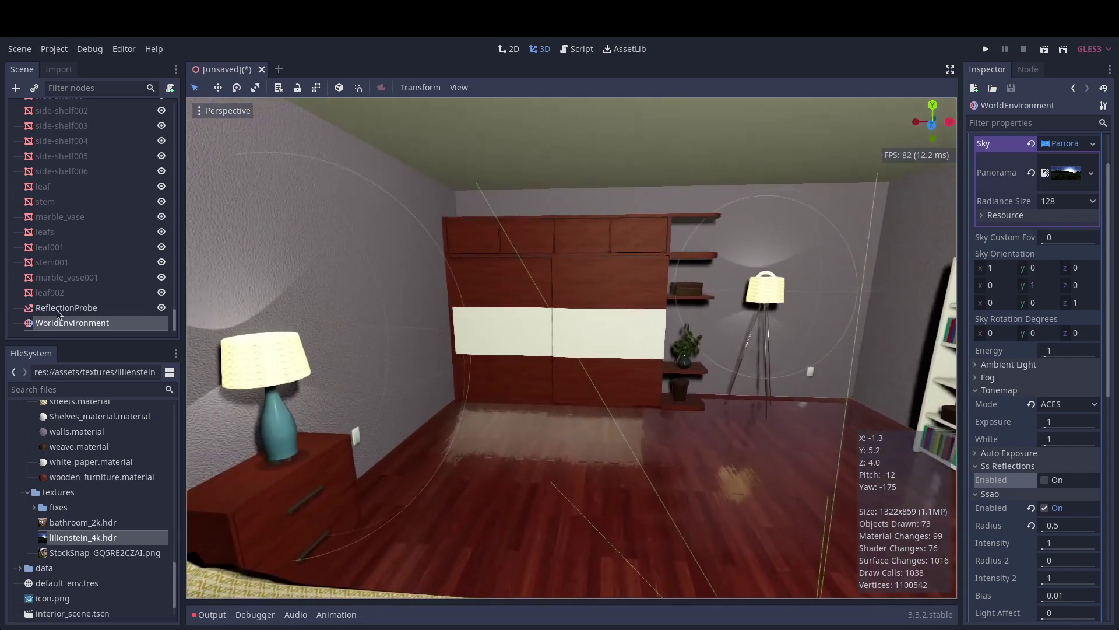
- Set the ReflectionProbe's intensity to 0.5 and check the floor around the bed
{"action": "left_click", "coordinate": [67, 312]}
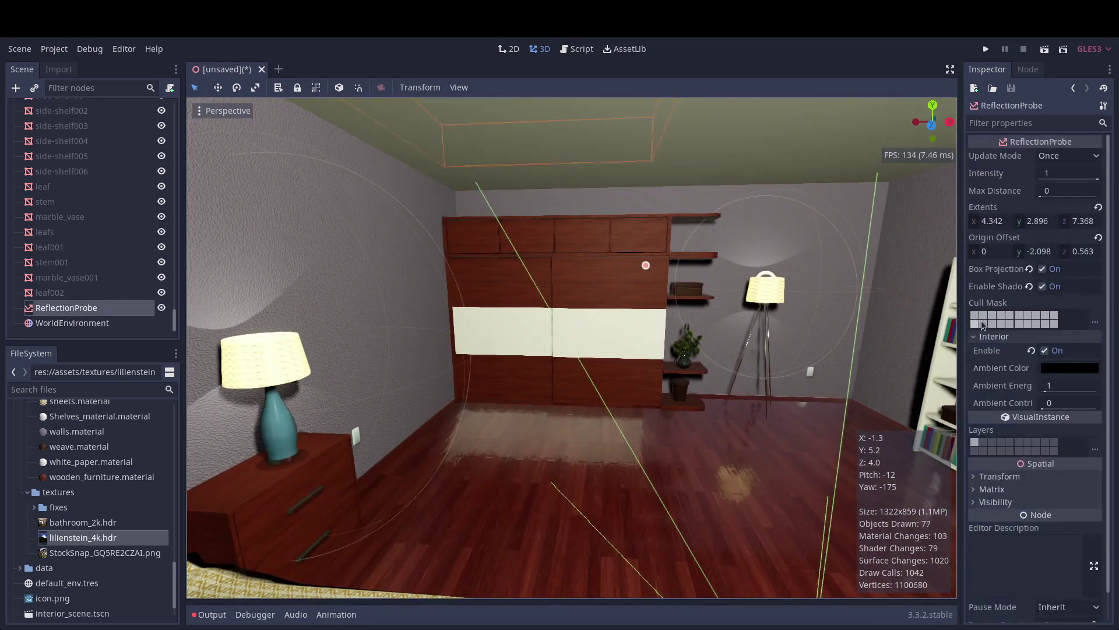
{"action": "type", "text": "0.5"}
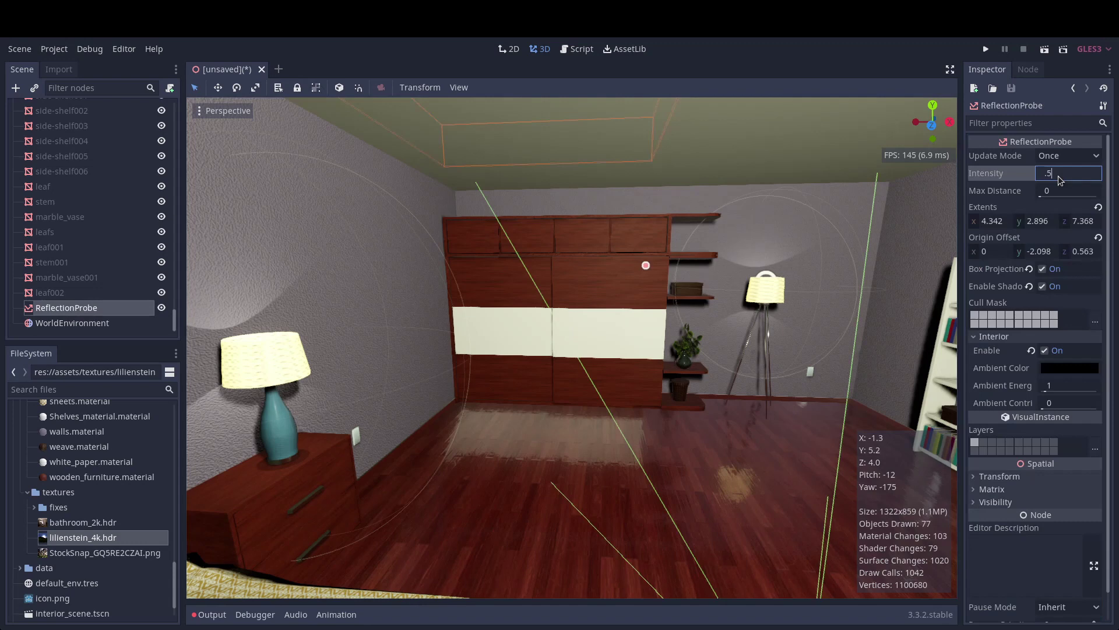
{"action": "key", "text": "Return"}
{"action": "right_click_drag", "start_coordinate": [572, 348], "coordinate": [772, 354]}
{"action": "key", "text": "w"}
{"action": "right_click_drag", "start_coordinate": [642, 356], "coordinate": [805, 360]}
{"action": "key", "text": "a"}
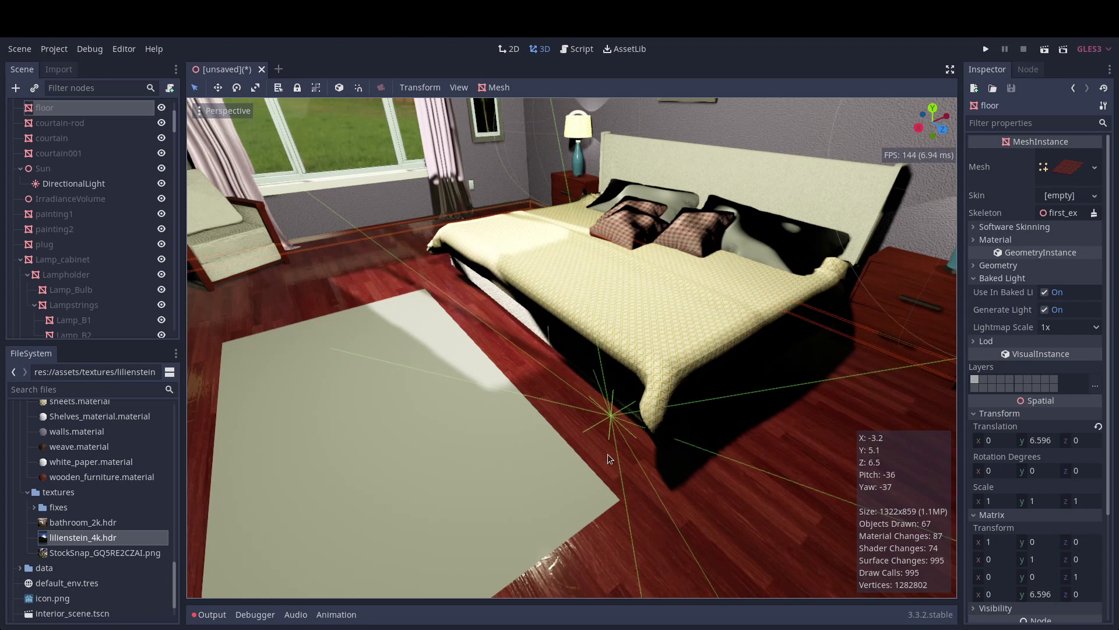
- Add a BakedLightmap node as a child of the scene's root node, first_export2
{"action": "scroll", "coordinate": [58, 126], "scroll_direction": "up", "scroll_amount": 2}
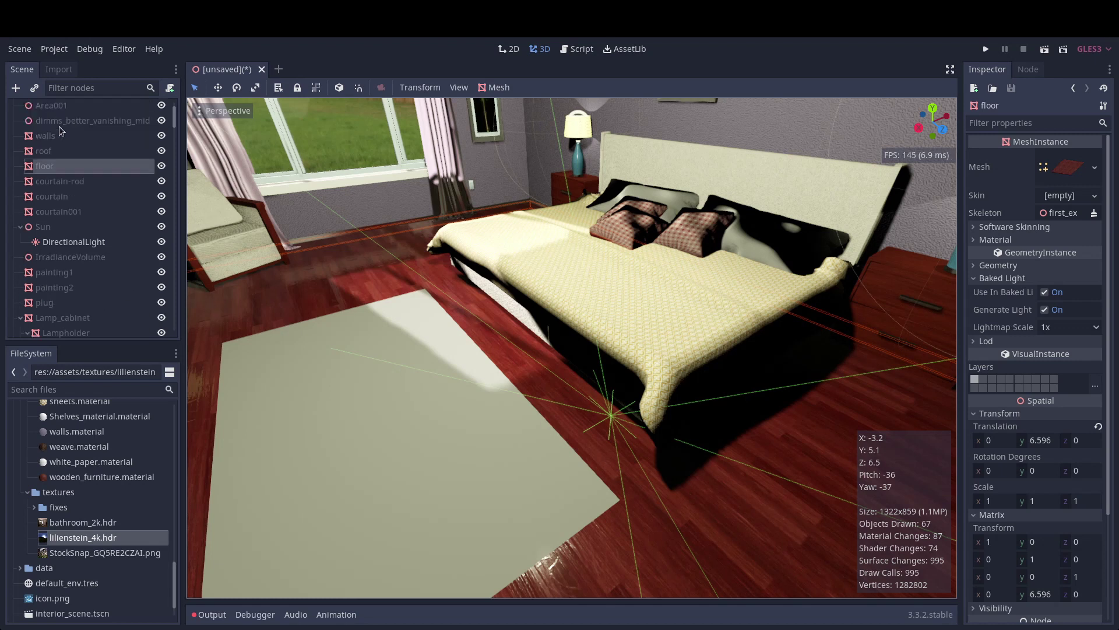
{"action": "scroll", "coordinate": [87, 152], "scroll_direction": "up", "scroll_amount": 2}
{"action": "left_click", "coordinate": [74, 108]}
{"action": "right_click", "coordinate": [81, 109]}
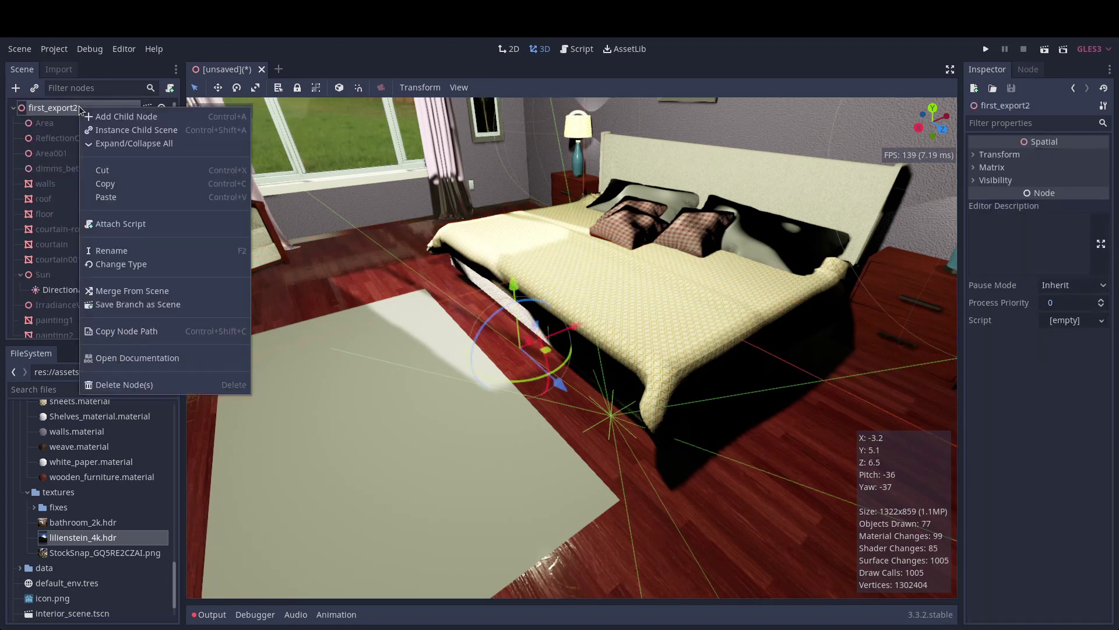
{"action": "left_click", "coordinate": [120, 116]}
{"action": "type", "text": "baked"}
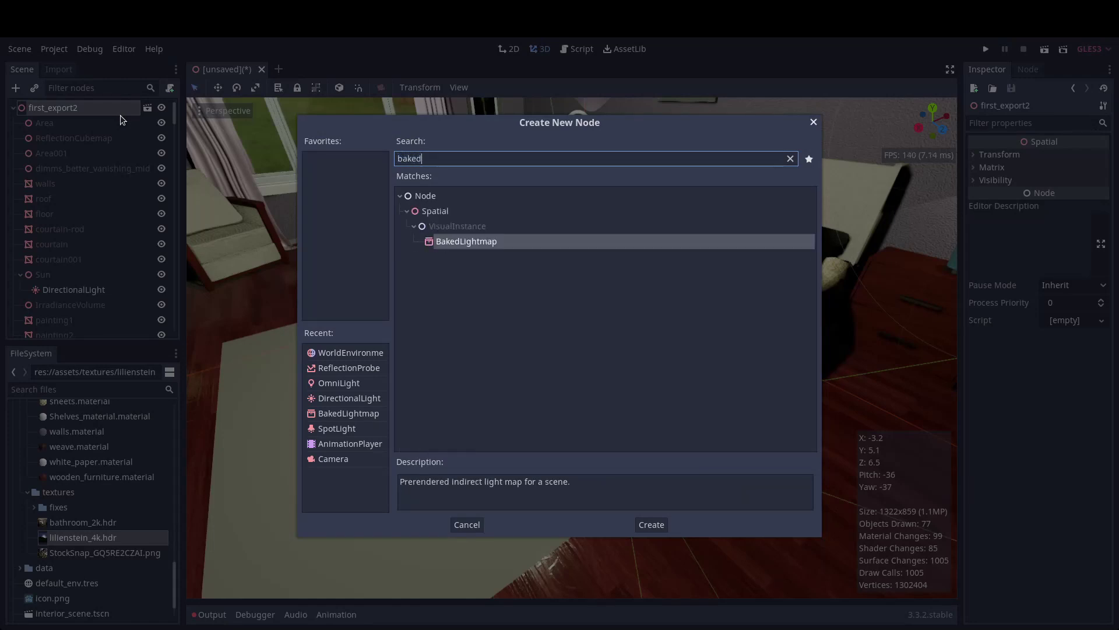
{"action": "double_click", "coordinate": [450, 247]}
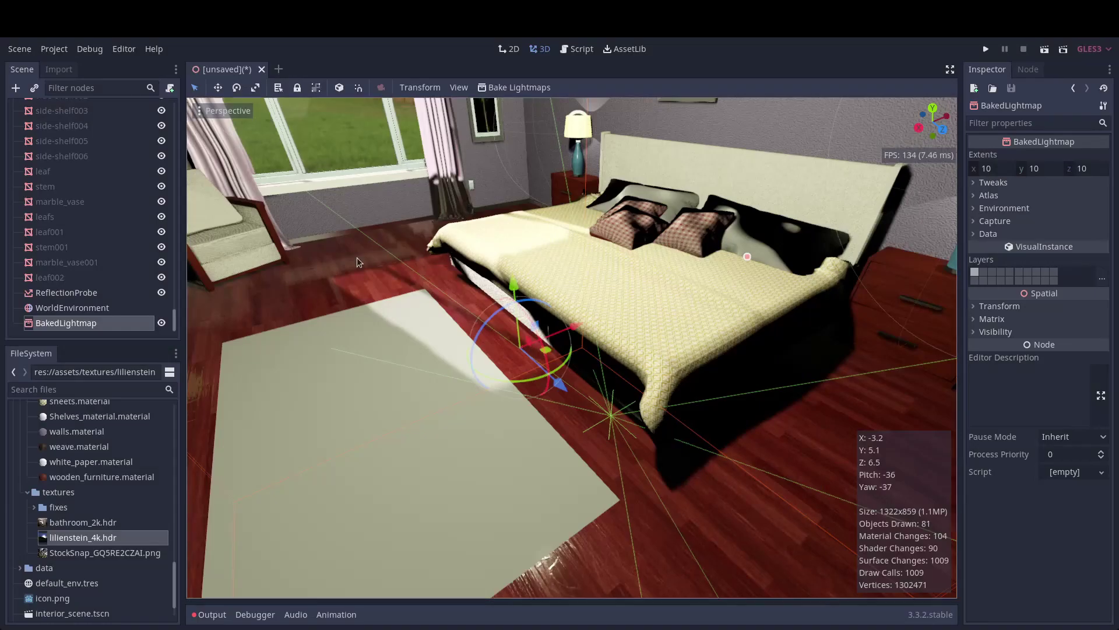
- From the top view, fit the BakedLightmap volume around the room's outline, with extents of about 5.446 in X and 7.296 in Z
{"action": "key", "text": "KP_7"}
{"action": "scroll", "coordinate": [571, 334], "scroll_direction": "down", "scroll_amount": 8}
{"action": "left_click_drag", "start_coordinate": [555, 392], "coordinate": [554, 512]}
{"action": "middle_click_drag", "start_coordinate": [554, 511], "coordinate": [584, 432], "text": "shift"}
{"action": "left_click_drag", "start_coordinate": [659, 359], "coordinate": [615, 359]}
{"action": "left_click_drag", "start_coordinate": [782, 359], "coordinate": [603, 361]}
{"action": "left_click_drag", "start_coordinate": [527, 597], "coordinate": [527, 536]}
{"action": "left_click_drag", "start_coordinate": [528, 424], "coordinate": [529, 414]}
- From a side view, fit the BakedLightmap volume to the room's height with a Y extent of about 2.67, and check its coverage
{"action": "key", "text": "KP_3"}
{"action": "scroll", "coordinate": [567, 432], "scroll_direction": "down", "scroll_amount": 6}
{"action": "left_click_drag", "start_coordinate": [566, 279], "coordinate": [565, 194]}
{"action": "left_click_drag", "start_coordinate": [568, 121], "coordinate": [571, 232]}
{"action": "scroll", "coordinate": [624, 352], "scroll_direction": "up", "scroll_amount": 5}
{"action": "middle_click_drag", "start_coordinate": [624, 352], "coordinate": [633, 352]}
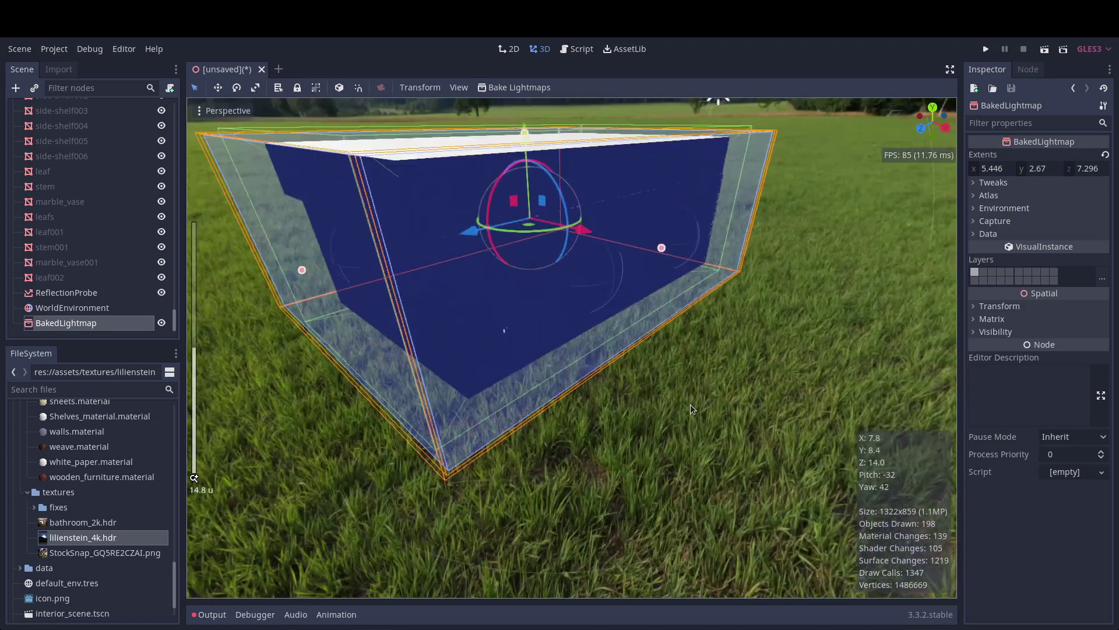
{"action": "scroll", "coordinate": [634, 408], "scroll_direction": "down", "scroll_amount": 4}
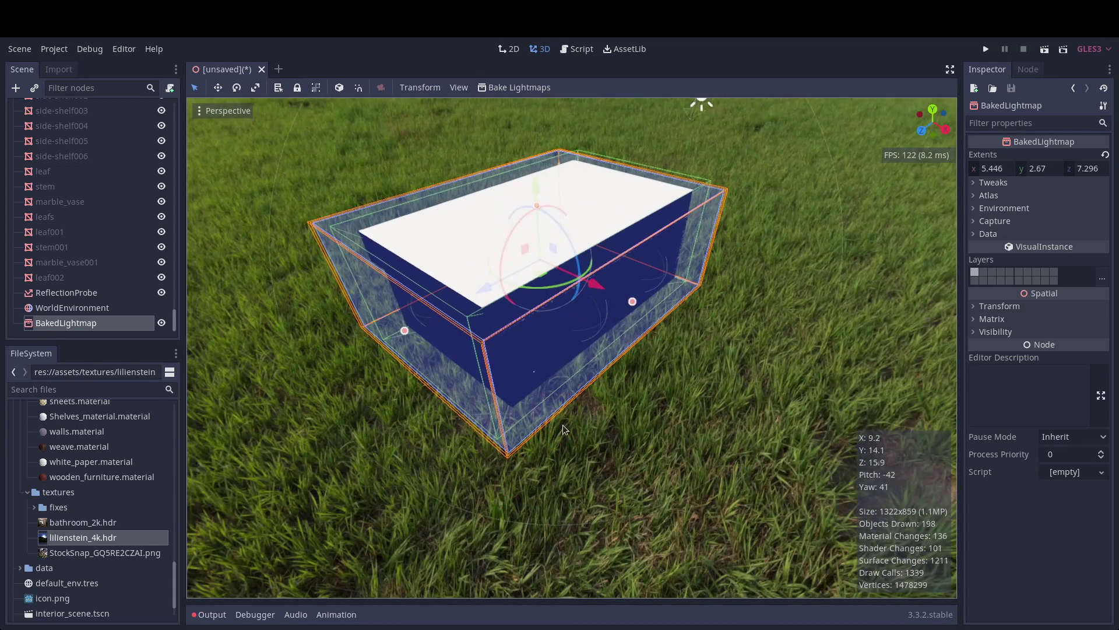
{"action": "middle_click_drag", "start_coordinate": [526, 457], "coordinate": [584, 444]}
{"action": "scroll", "coordinate": [522, 400], "scroll_direction": "up", "scroll_amount": 14}
{"action": "scroll", "coordinate": [517, 404], "scroll_direction": "up", "scroll_amount": 9}
{"action": "middle_click_drag", "start_coordinate": [517, 403], "coordinate": [641, 350], "text": "shift"}
{"action": "scroll", "coordinate": [561, 445], "scroll_direction": "down", "scroll_amount": 7}
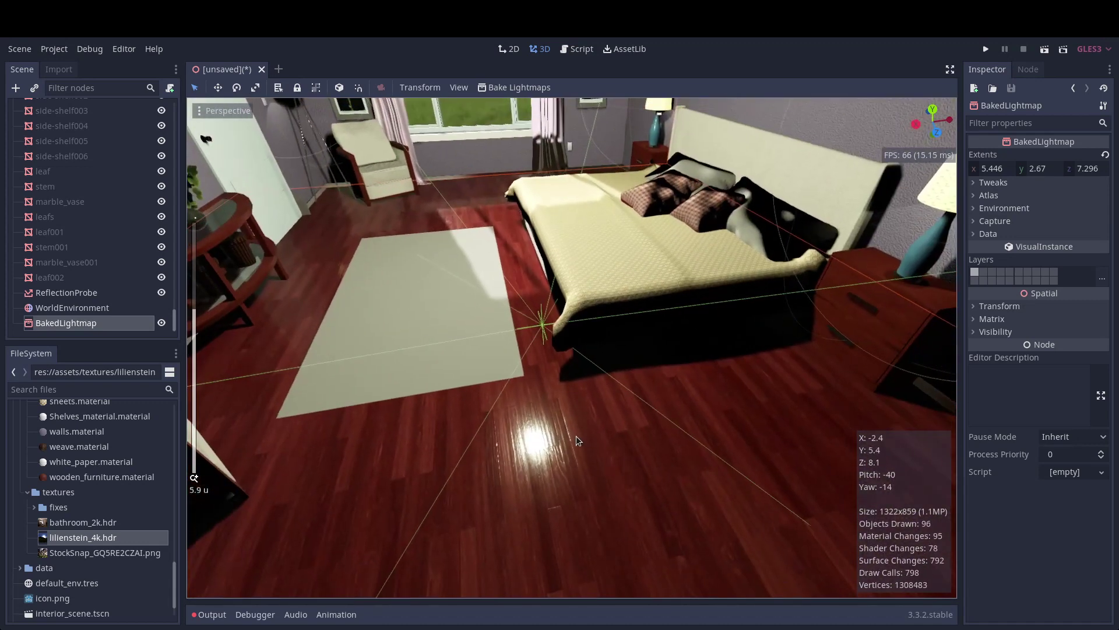
- Review the BakedLightmap's tweak, environment and capture settings, and set its environment mode to Scene
{"action": "left_click", "coordinate": [990, 182]}
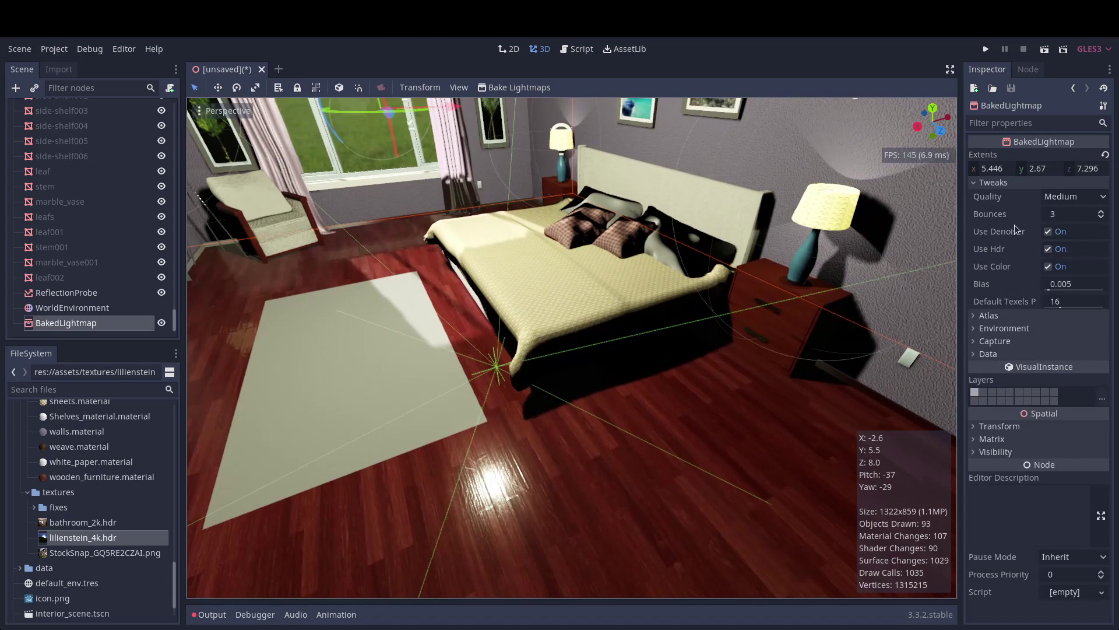
{"action": "left_click", "coordinate": [995, 330]}
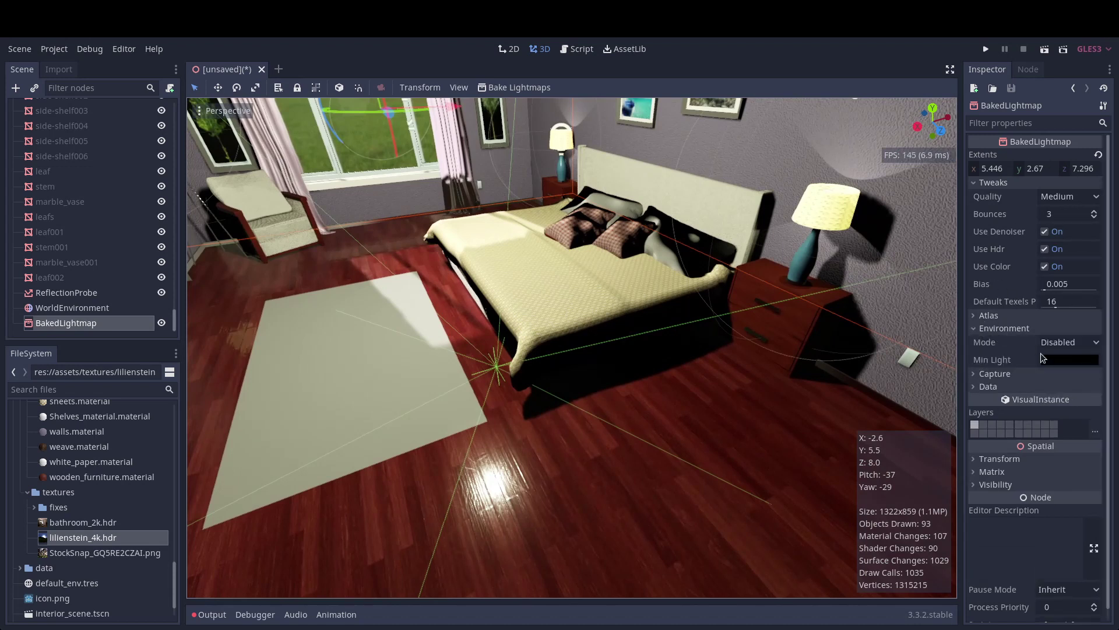
{"action": "left_click", "coordinate": [995, 373]}
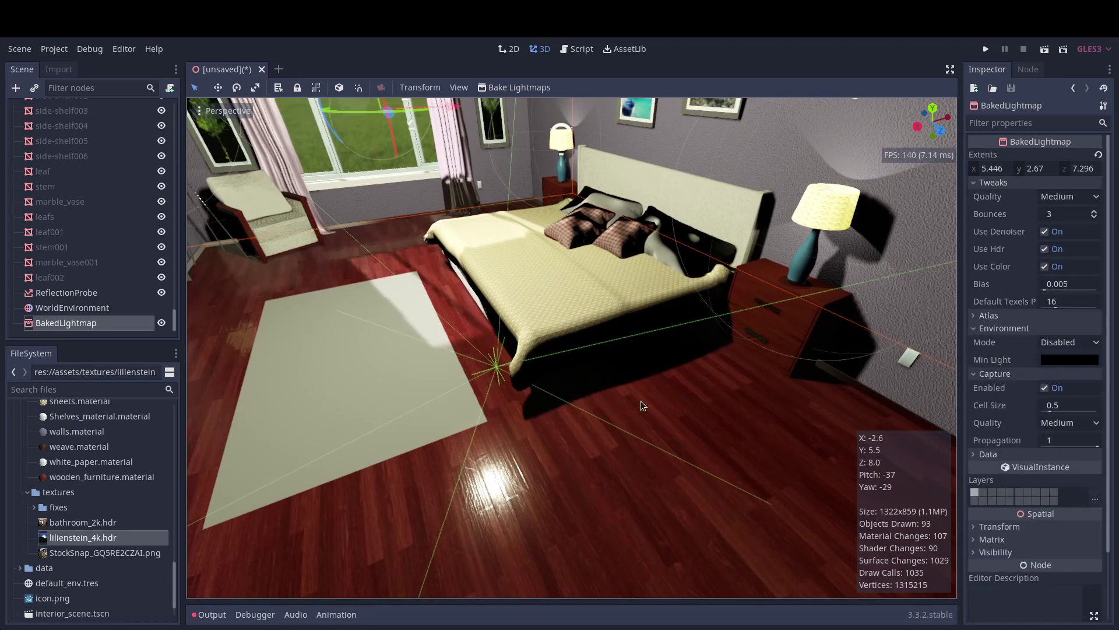
{"action": "mouse_move", "coordinate": [634, 396]}
{"action": "right_mouse_down"}
{"action": "mouse_move", "coordinate": [650, 388]}
{"action": "mouse_move", "coordinate": [641, 382]}
{"action": "right_mouse_up"}
{"action": "left_click", "coordinate": [1091, 343]}
{"action": "left_click", "coordinate": [1092, 376]}
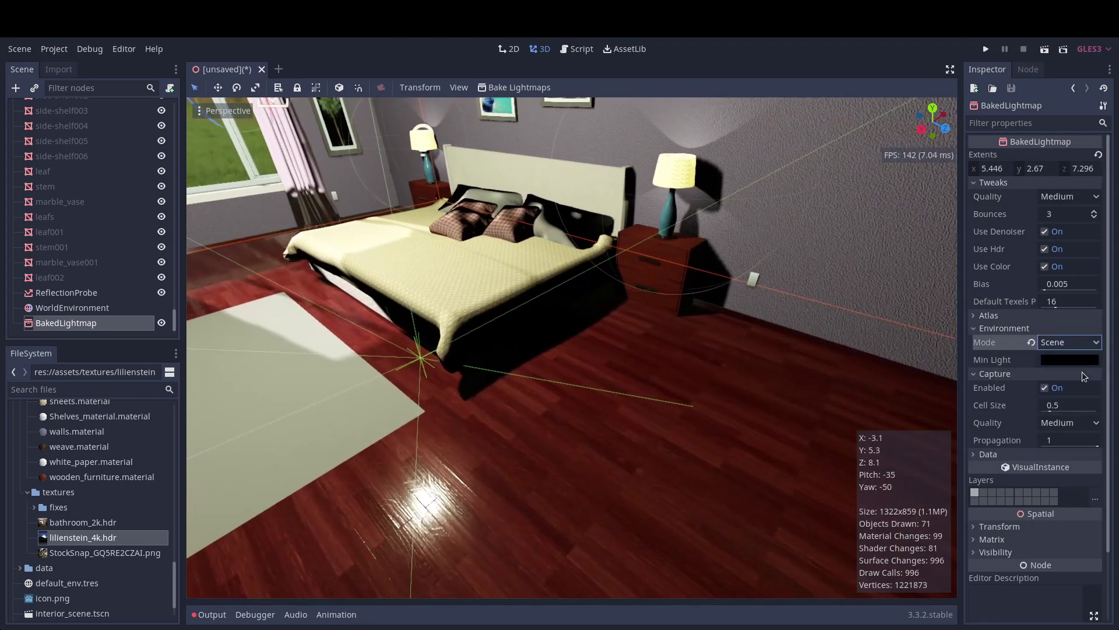
{"action": "middle_click_drag", "start_coordinate": [761, 415], "coordinate": [776, 383]}
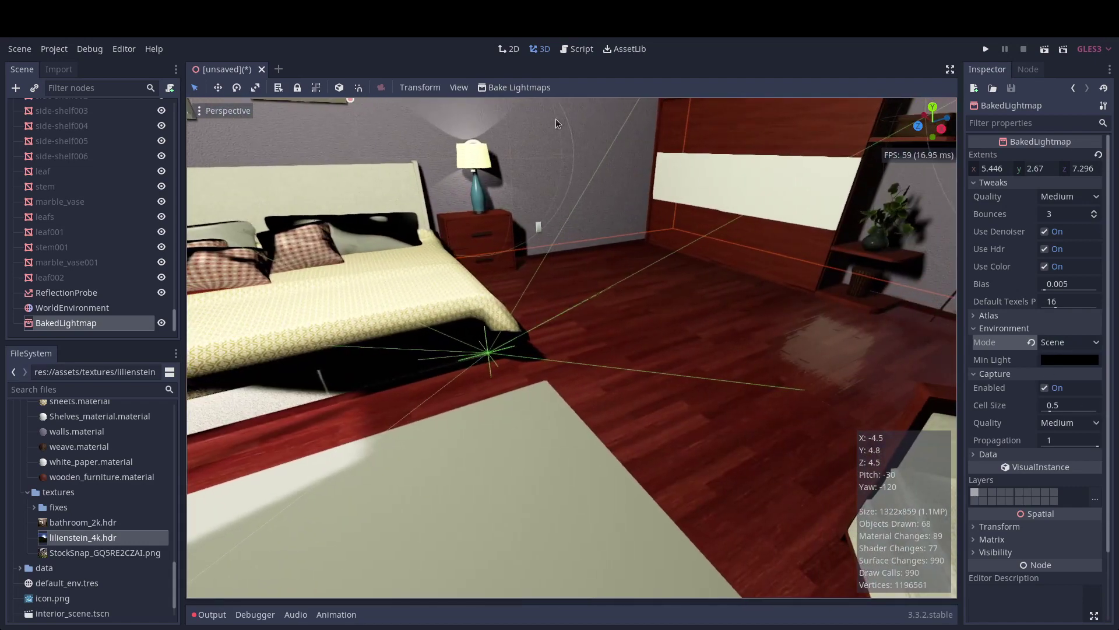
- Try baking the lightmaps and save the scene as tutorial_scene.tscn in the project root
{"action": "left_click", "coordinate": [523, 89]}
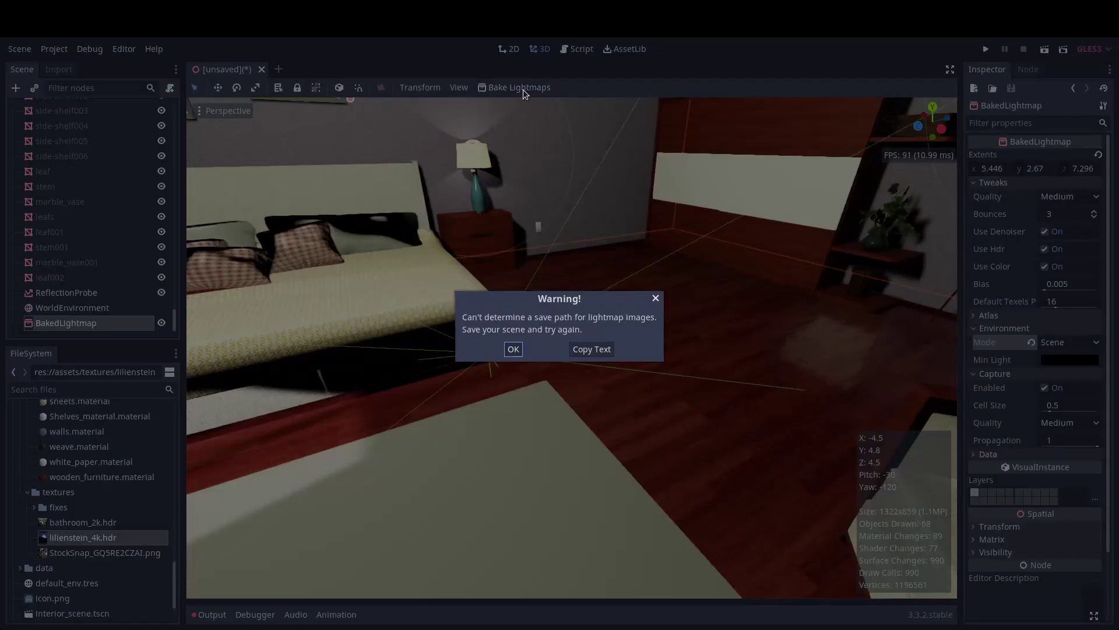
{"action": "left_click", "coordinate": [513, 348]}
{"action": "key", "text": "ctrl+s"}
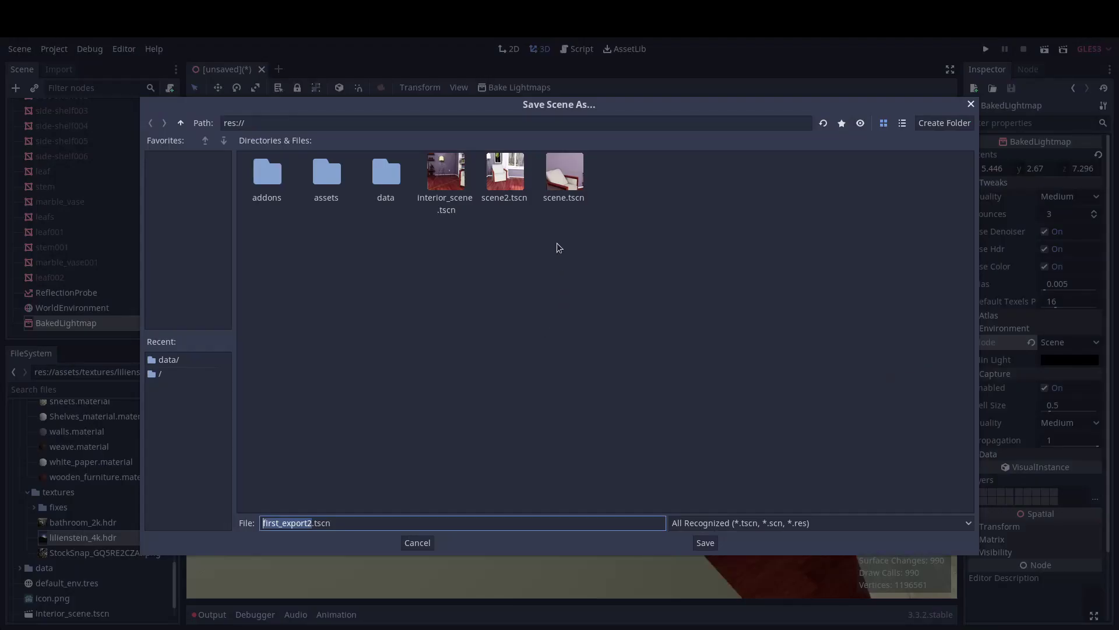
{"action": "type", "text": "tutorial_scene"}
{"action": "key", "text": "Return"}
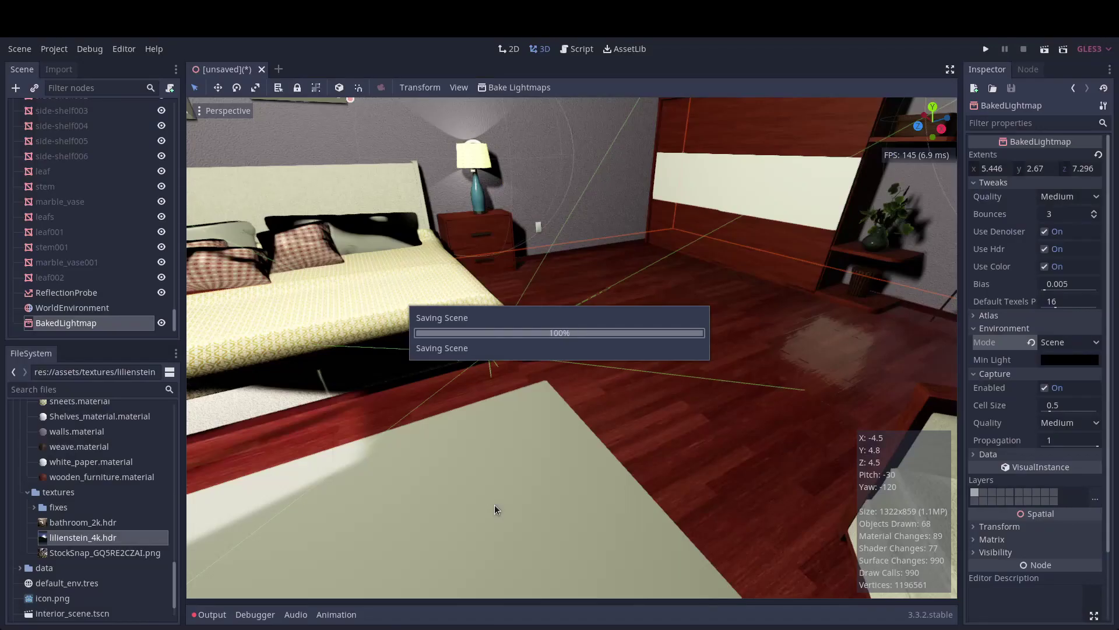
- Bake the scene's lightmaps, storing the lightmap data in the project's data folder
{"action": "left_click", "coordinate": [518, 89]}
{"action": "double_click", "coordinate": [386, 172]}
{"action": "key", "text": "Return"}
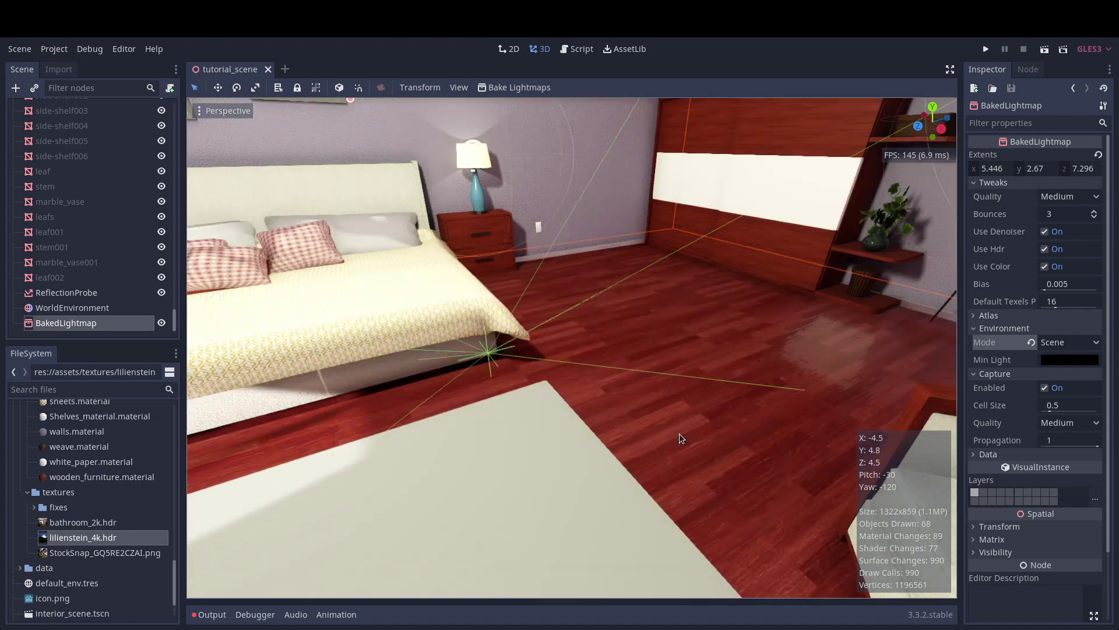
- Examine the baked lighting on the walls, floor, bed and furniture from several spots in the room
{"action": "right_click_drag", "start_coordinate": [680, 433], "coordinate": [539, 393]}
{"action": "key", "text": "w"}
{"action": "key", "text": "s"}
{"action": "key", "text": "w"}
{"action": "key", "text": "s"}
{"action": "key", "text": "w"}
{"action": "key", "text": "s"}
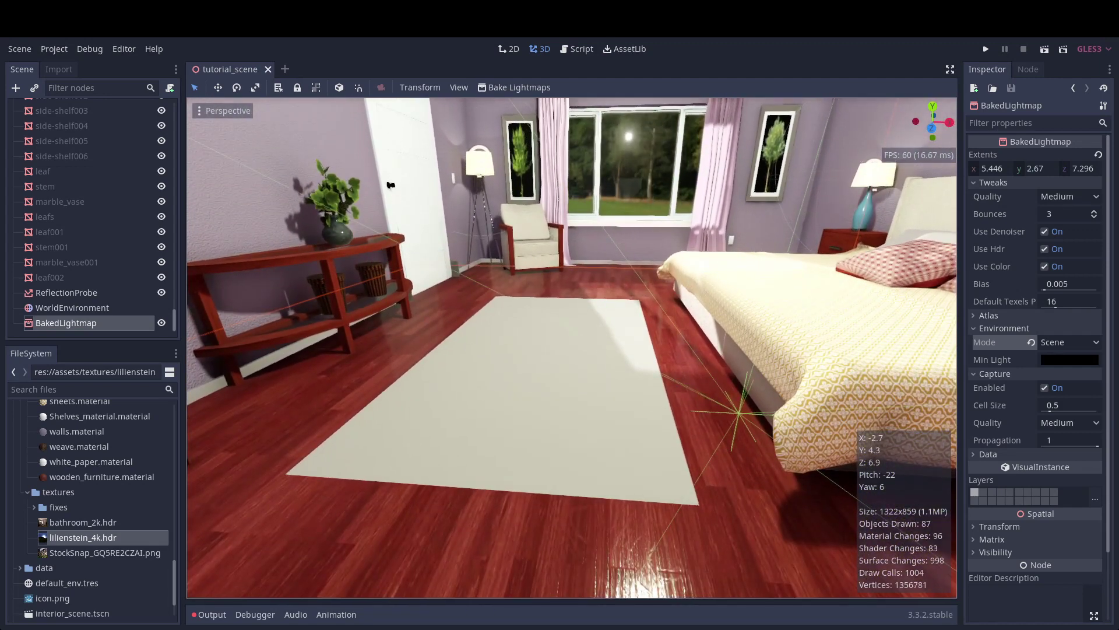
{"action": "key", "text": "w"}
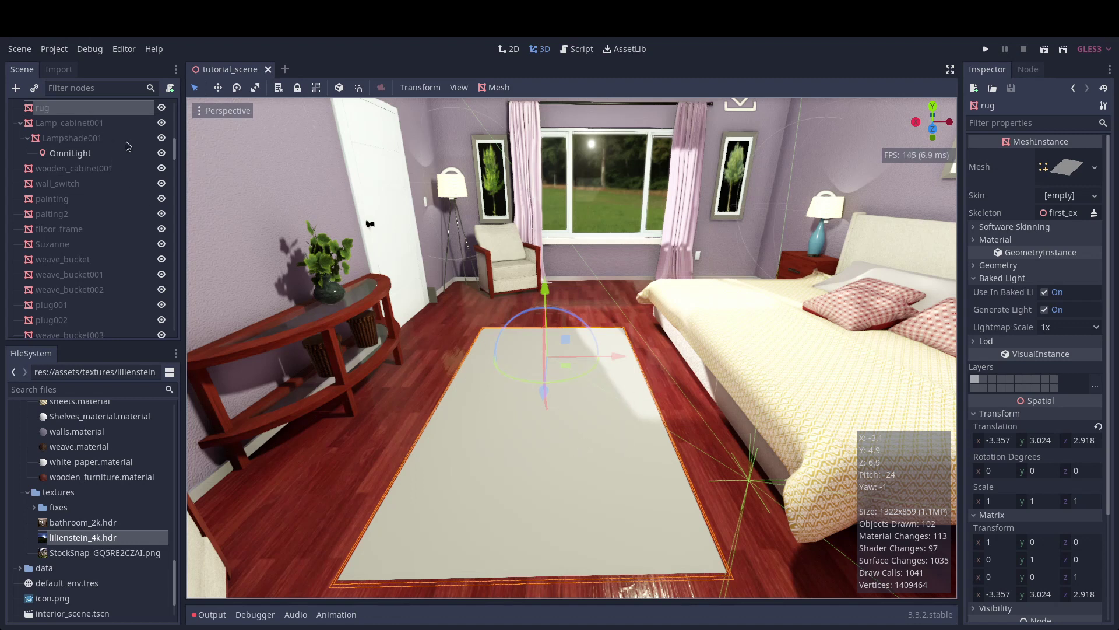
- Add a ShellFur node as a child of the rug mesh
{"action": "right_click", "coordinate": [118, 114]}
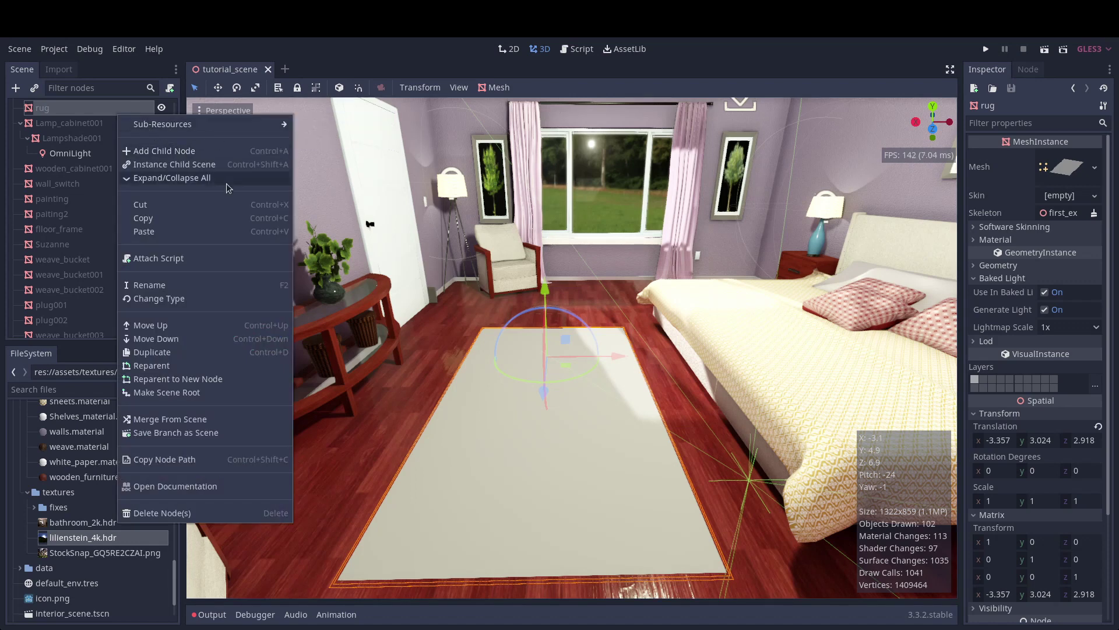
{"action": "left_click", "coordinate": [201, 152]}
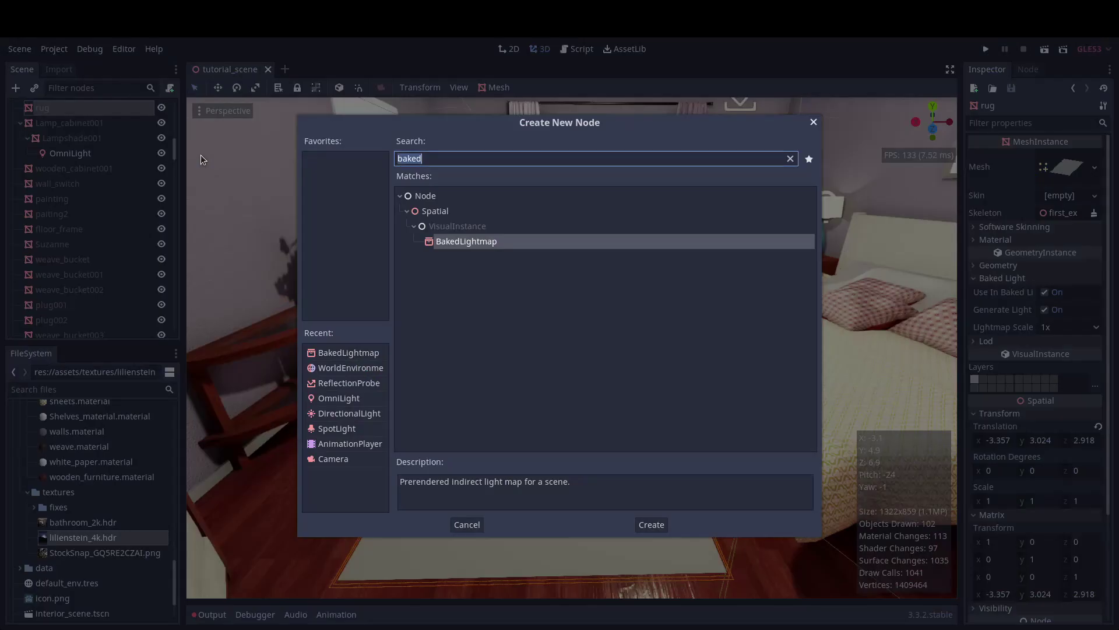
{"action": "type", "text": "fur"}
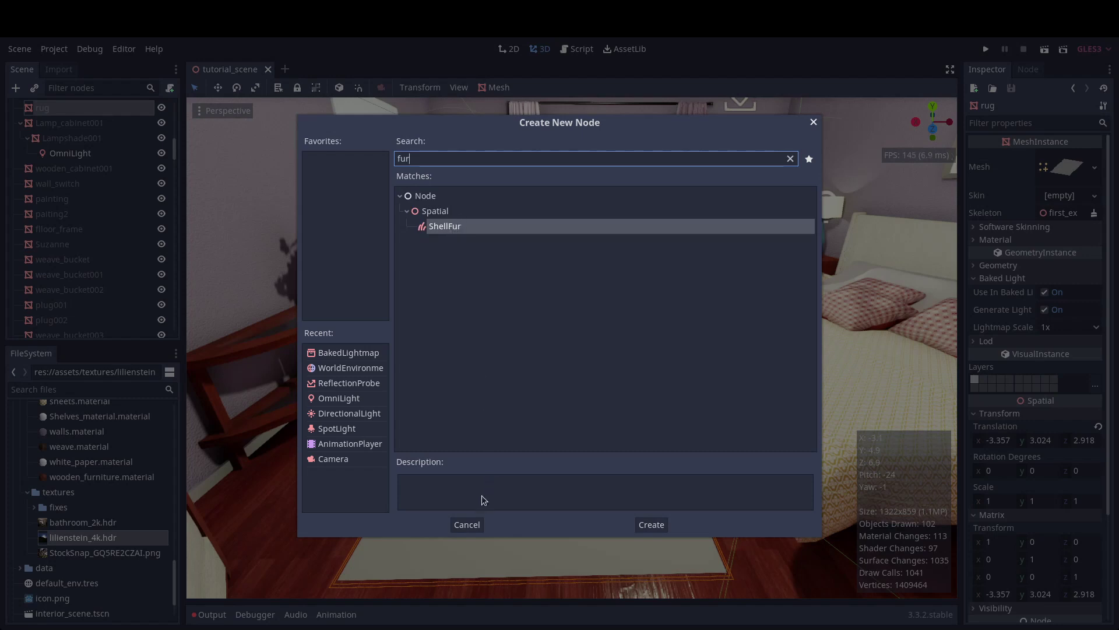
{"action": "left_click", "coordinate": [652, 524]}
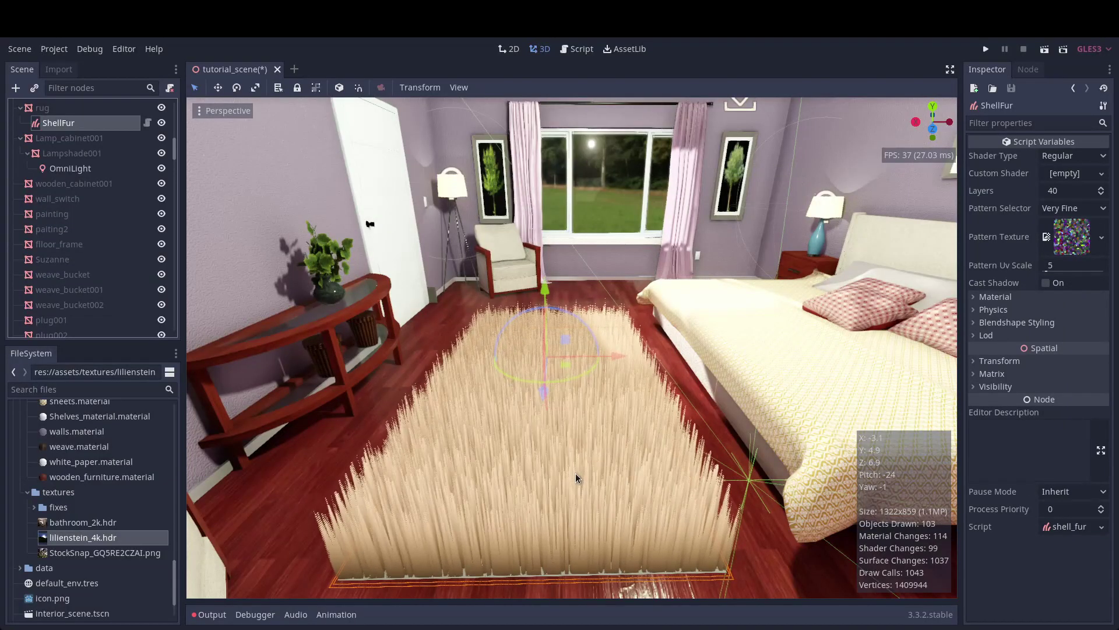
- Set the rug fur's Pattern UV Scale to 8 and its length to 0.1
{"action": "left_click", "coordinate": [1078, 266]}
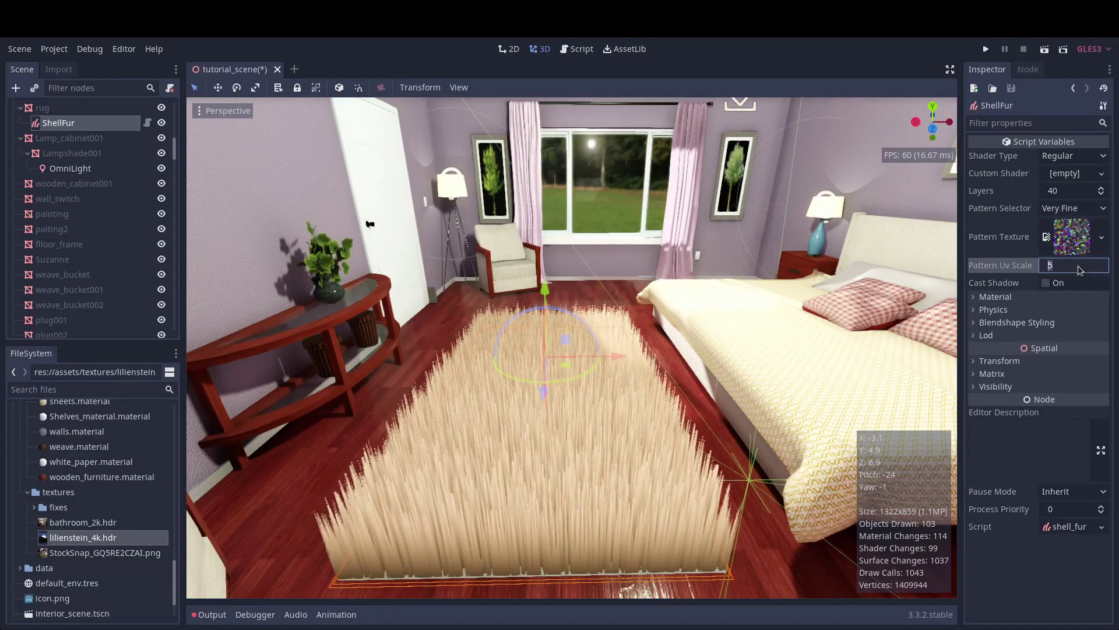
{"action": "type", "text": "8"}
{"action": "key", "text": "Return"}
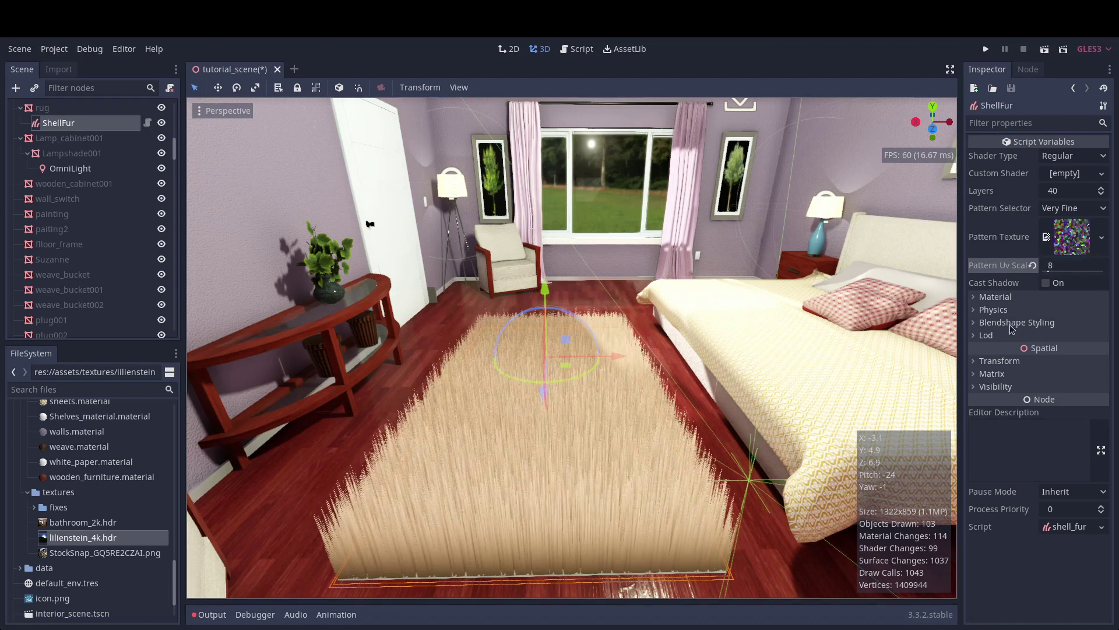
{"action": "left_click", "coordinate": [996, 297]}
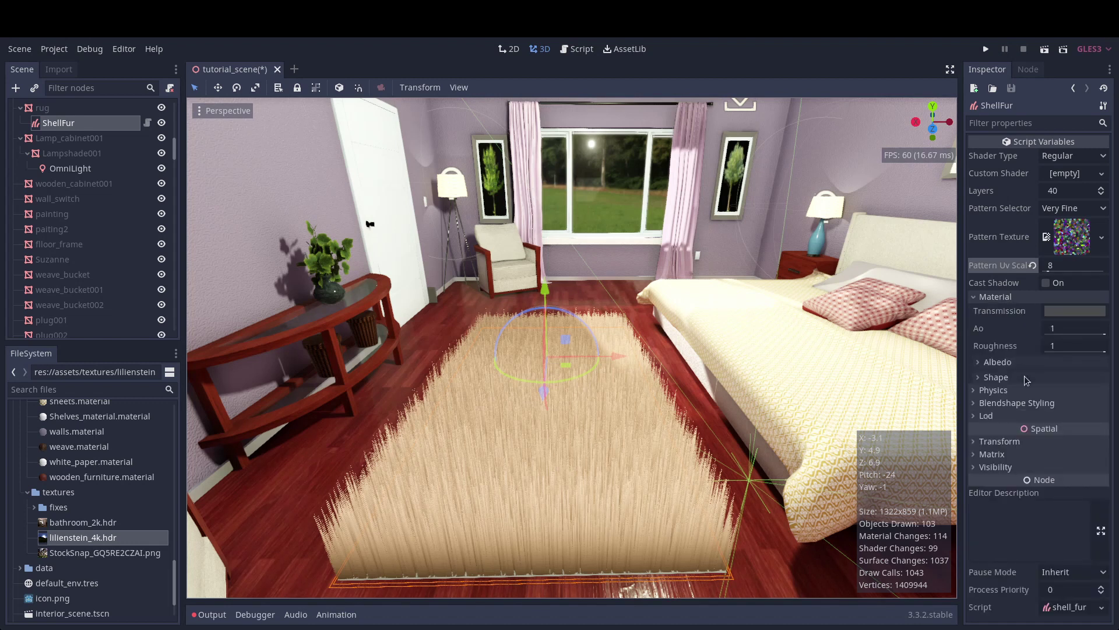
{"action": "left_click", "coordinate": [996, 377]}
{"action": "left_click", "coordinate": [1075, 392]}
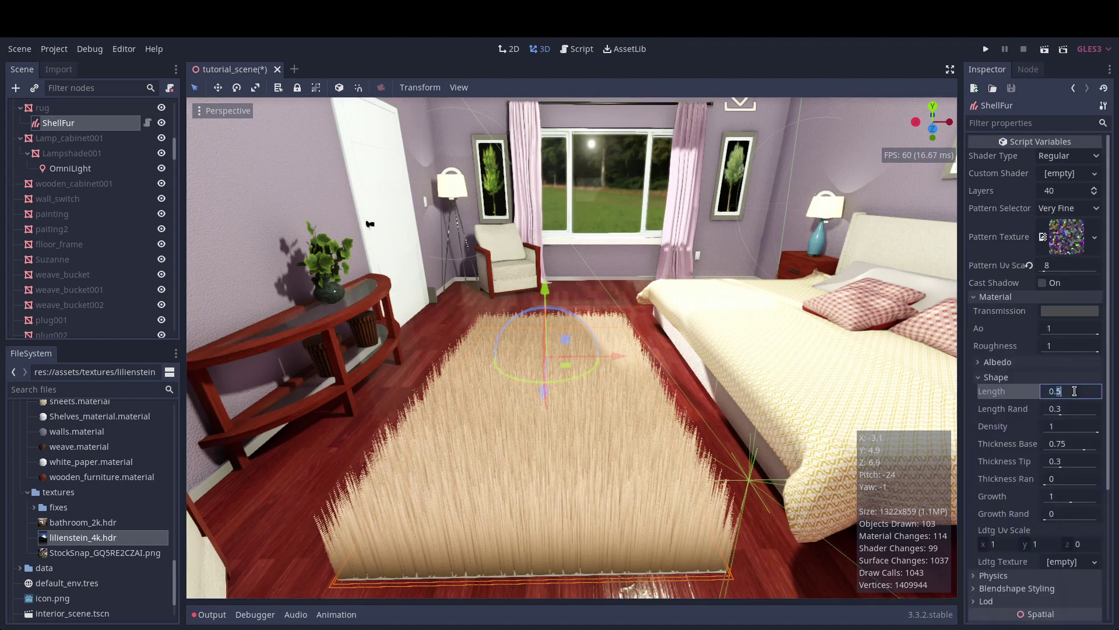
{"action": "type", "text": "0.1"}
{"action": "key", "text": "Return"}
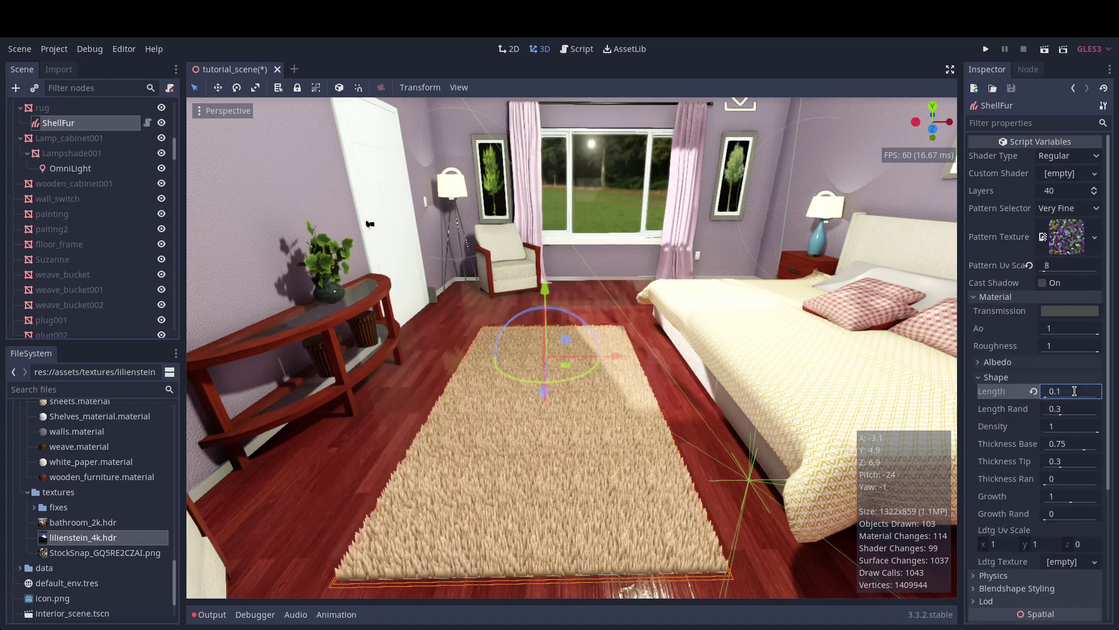
- Try a fur length of 0.15, examine the rug up close, and restore the length to 0.1
{"action": "left_click", "coordinate": [1074, 391]}
{"action": "key", "text": "Return"}
{"action": "right_click_drag", "start_coordinate": [602, 387], "coordinate": [655, 418]}
{"action": "key", "text": "w"}
{"action": "key", "text": "a"}
{"action": "left_click", "coordinate": [1078, 392]}
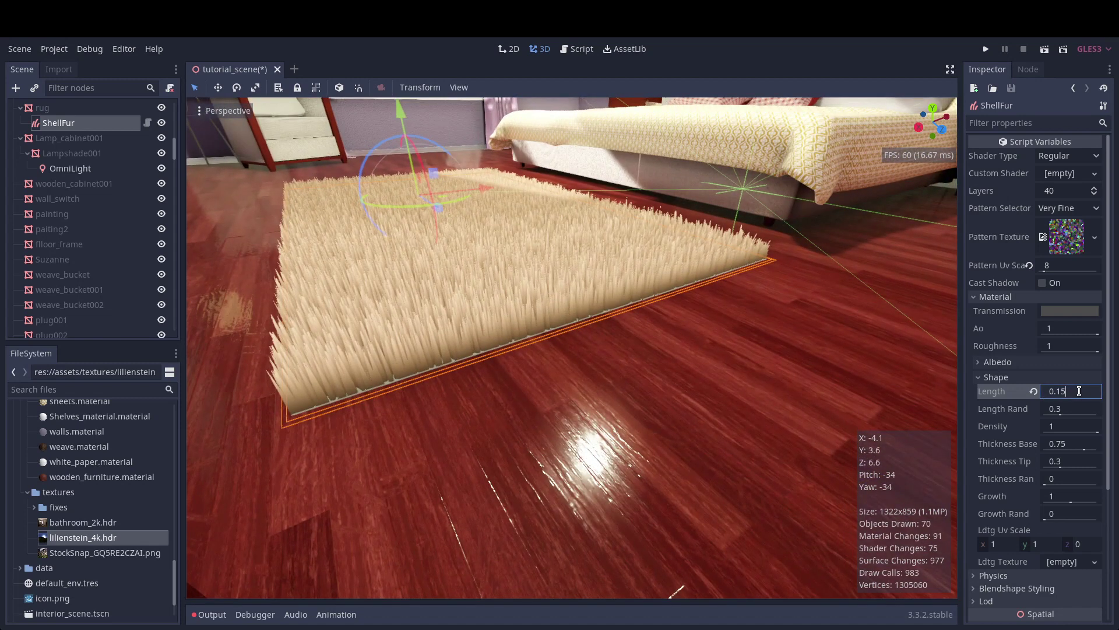
{"action": "key", "text": "BackSpace"}
{"action": "key", "text": "Return"}
{"action": "middle_click_drag", "start_coordinate": [746, 380], "coordinate": [723, 386]}
{"action": "mouse_move", "coordinate": [723, 386]}
{"action": "right_mouse_down"}
{"action": "mouse_move", "coordinate": [701, 390]}
{"action": "mouse_move", "coordinate": [712, 384]}
{"action": "right_mouse_up"}
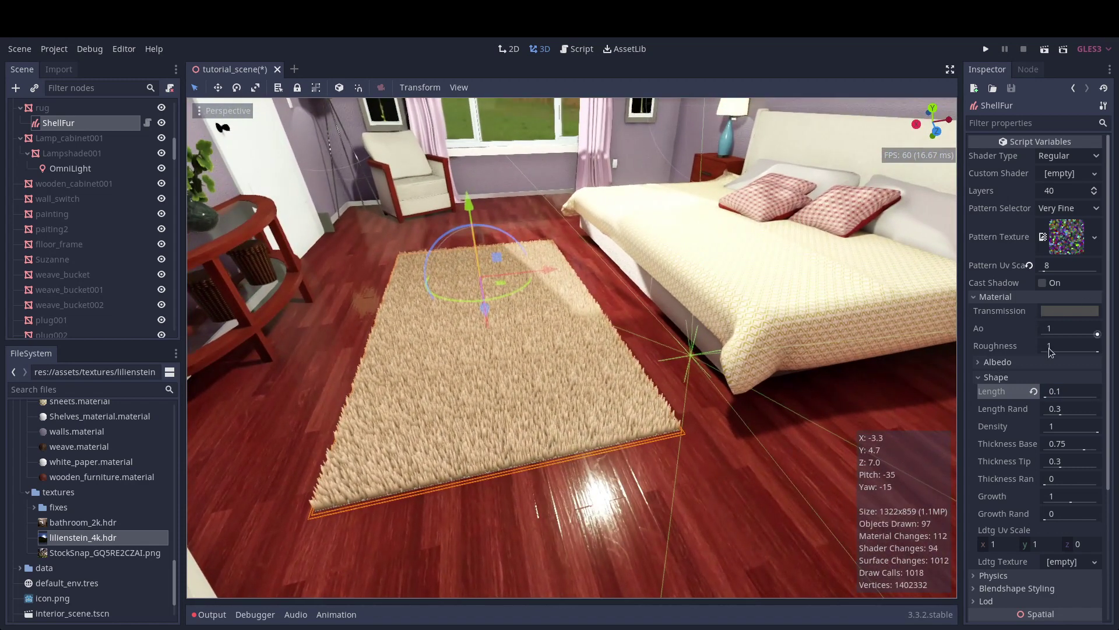
- Recolour the fur's albedo gradient with a neutral grey base and a light grey dddddd tip
{"action": "scroll", "coordinate": [1049, 409], "scroll_direction": "down", "scroll_amount": 1}
{"action": "scroll", "coordinate": [1046, 313], "scroll_direction": "up", "scroll_amount": 1}
{"action": "left_click", "coordinate": [1019, 364]}
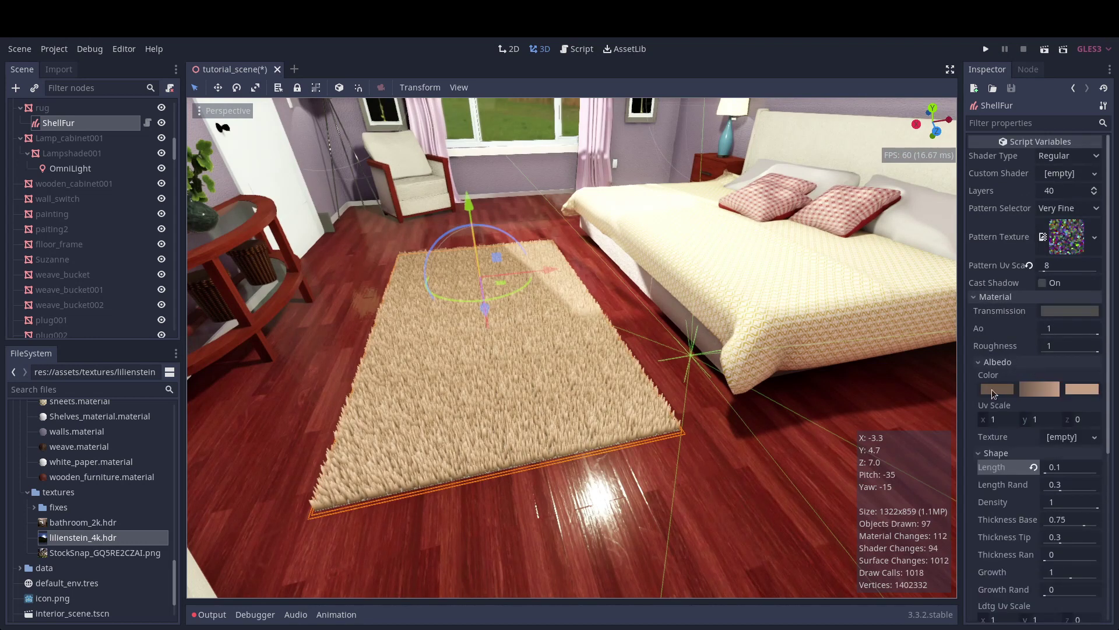
{"action": "left_click", "coordinate": [994, 391]}
{"action": "left_click", "coordinate": [816, 204]}
{"action": "left_click", "coordinate": [1081, 389]}
{"action": "left_click", "coordinate": [901, 135]}
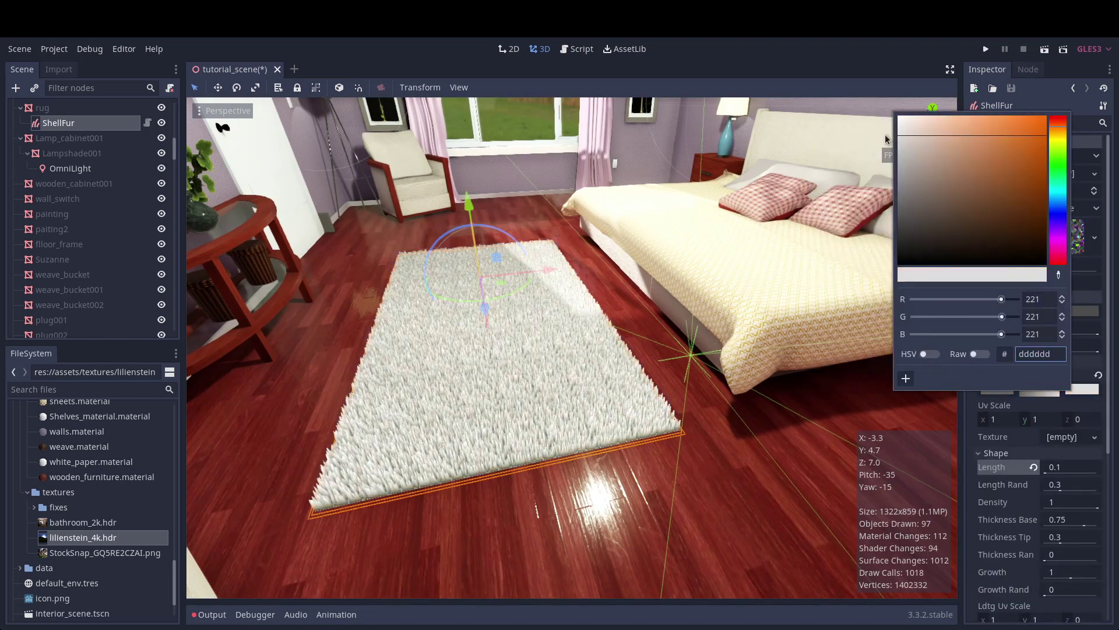
{"action": "left_click", "coordinate": [688, 144]}
- Try the Fine and Rough patterns on the rug fur, and set its Pattern Selector to Very Rough
{"action": "right_click_drag", "start_coordinate": [655, 349], "coordinate": [688, 330]}
{"action": "key", "text": "s"}
{"action": "key", "text": "w"}
{"action": "key", "text": "s"}
{"action": "left_click", "coordinate": [1068, 208]}
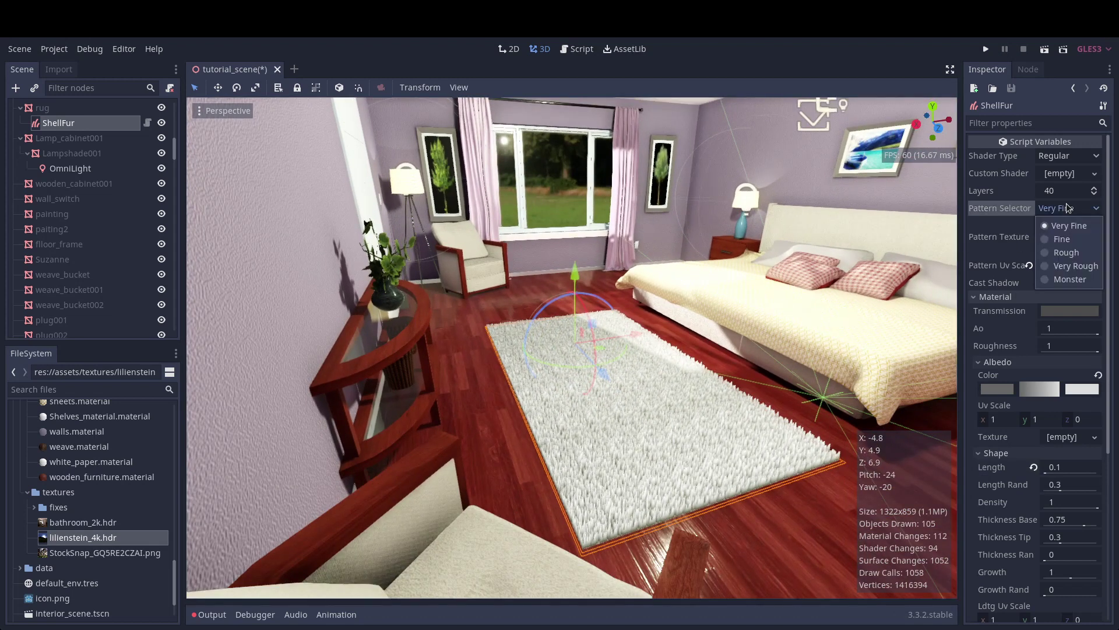
{"action": "left_click", "coordinate": [1069, 239]}
{"action": "left_click", "coordinate": [1069, 208]}
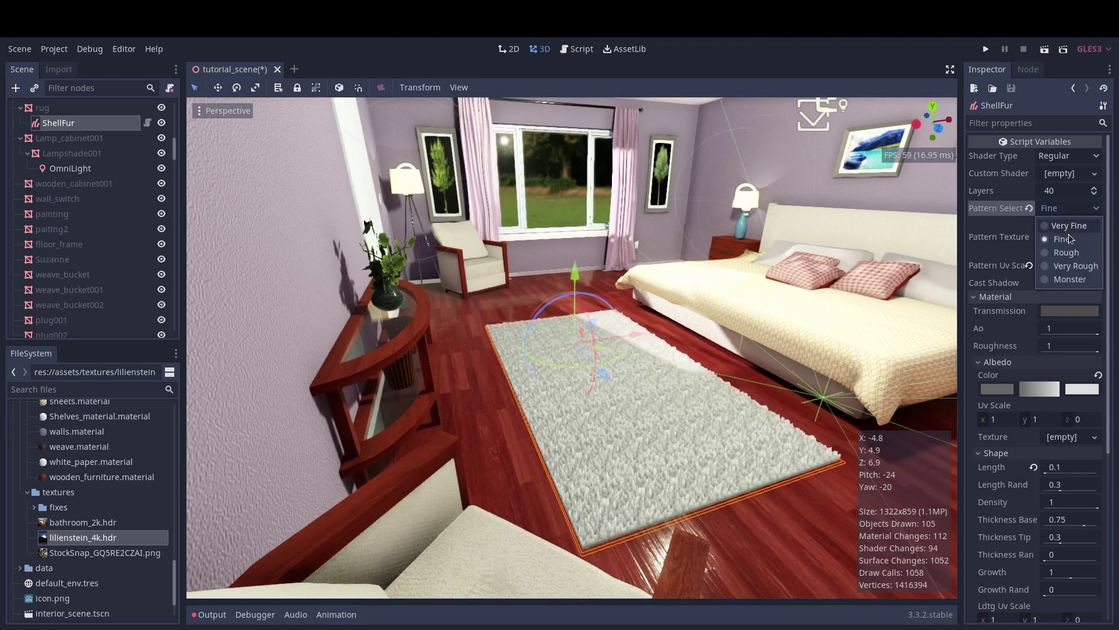
{"action": "left_click", "coordinate": [1067, 252]}
{"action": "left_click", "coordinate": [1069, 209]}
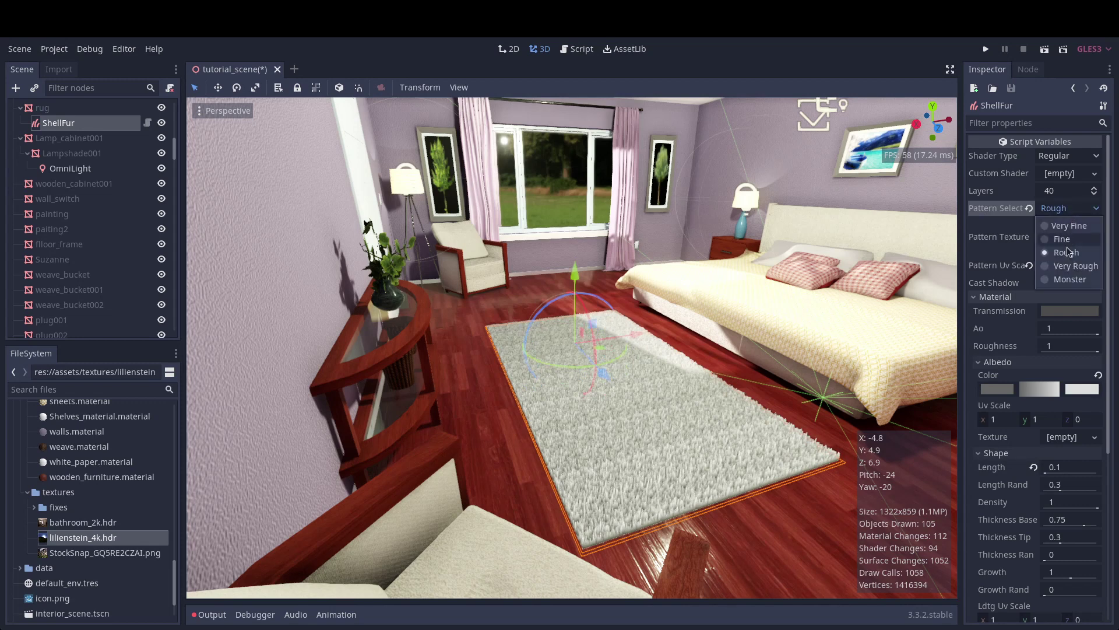
{"action": "left_click", "coordinate": [1065, 266]}
{"action": "key", "text": "w"}
{"action": "right_click_drag", "start_coordinate": [738, 373], "coordinate": [744, 385]}
- Set the rug fur's length to 0.15
{"action": "left_click", "coordinate": [1071, 466]}
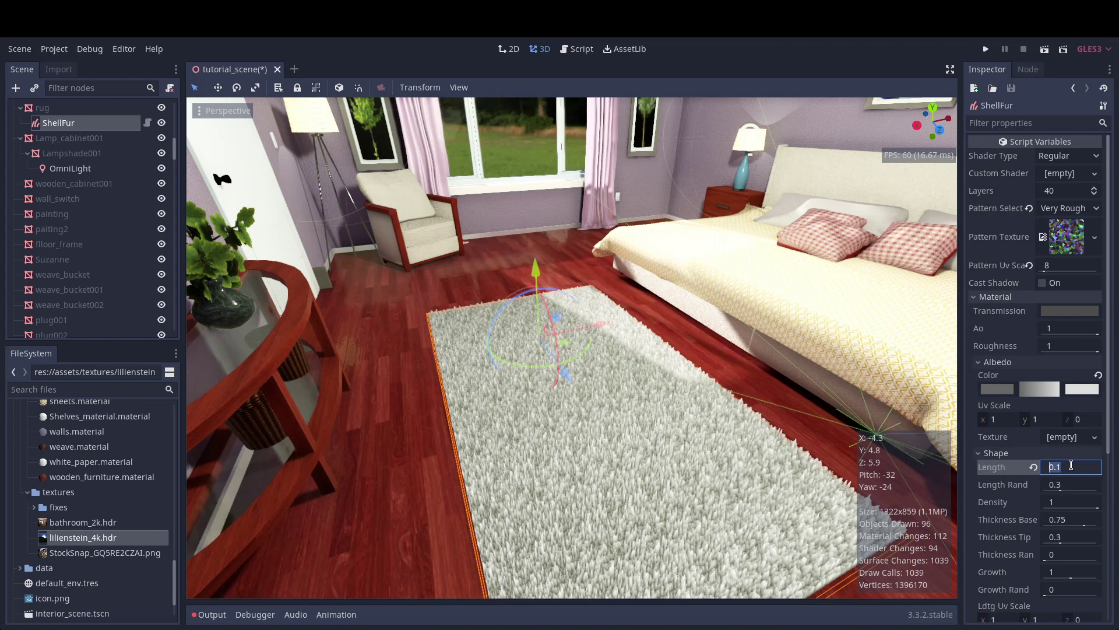
{"action": "key", "text": "Return"}
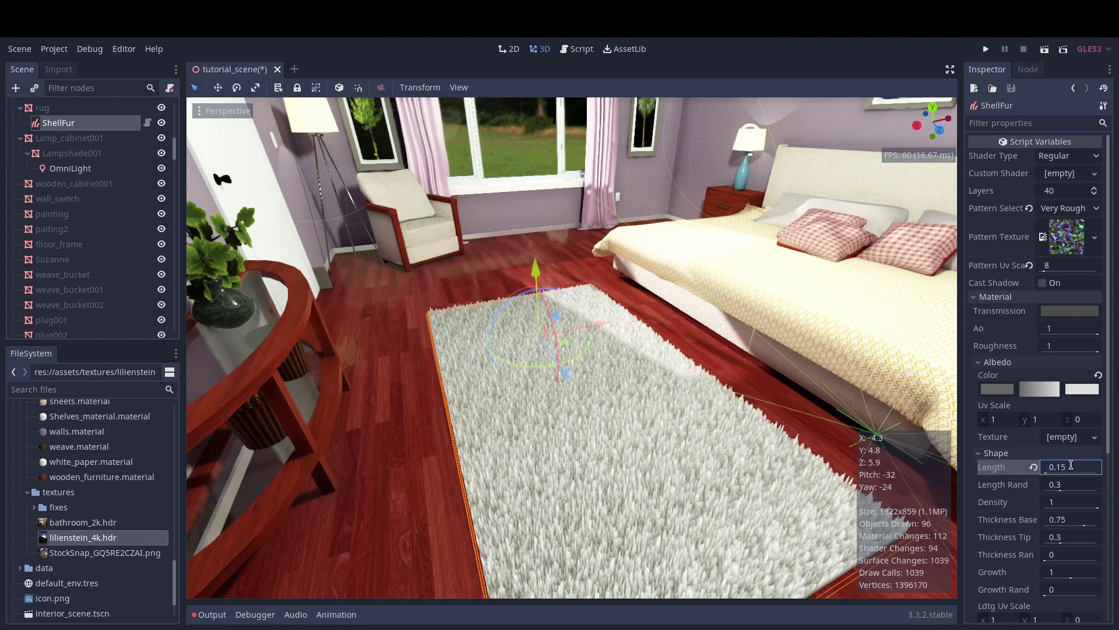
{"action": "scroll", "coordinate": [1050, 524], "scroll_direction": "down", "scroll_amount": 2}
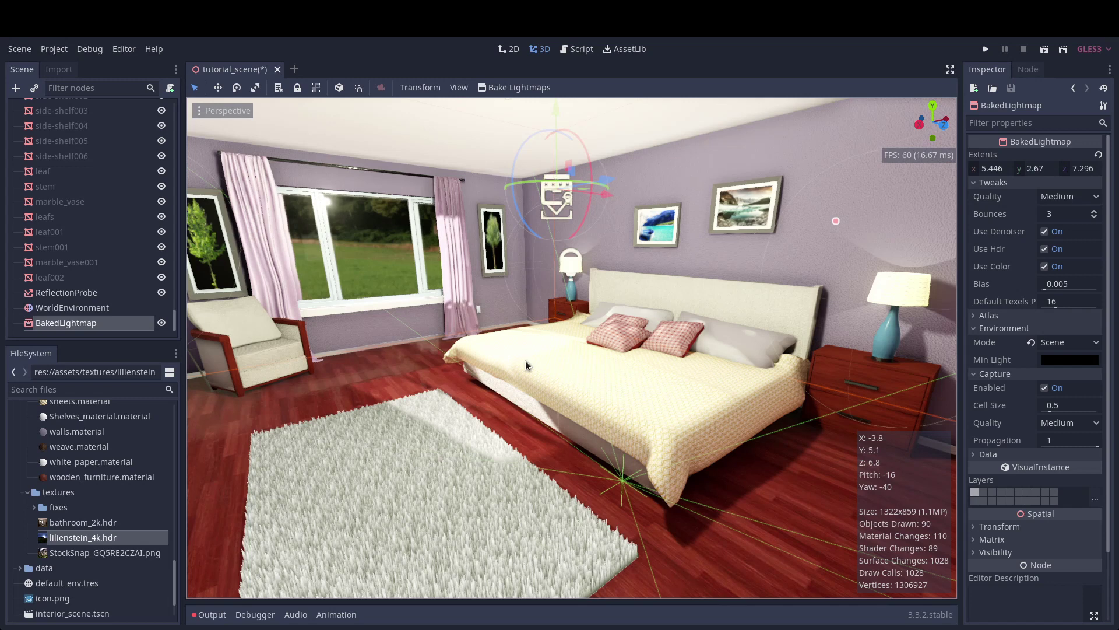
- Try to duplicate the shade001 mesh of the tripod floor lamp beside the wardrobe shelves
{"action": "right_click_drag", "start_coordinate": [495, 379], "coordinate": [787, 382]}
{"action": "key", "text": "s"}
{"action": "key", "text": "d"}
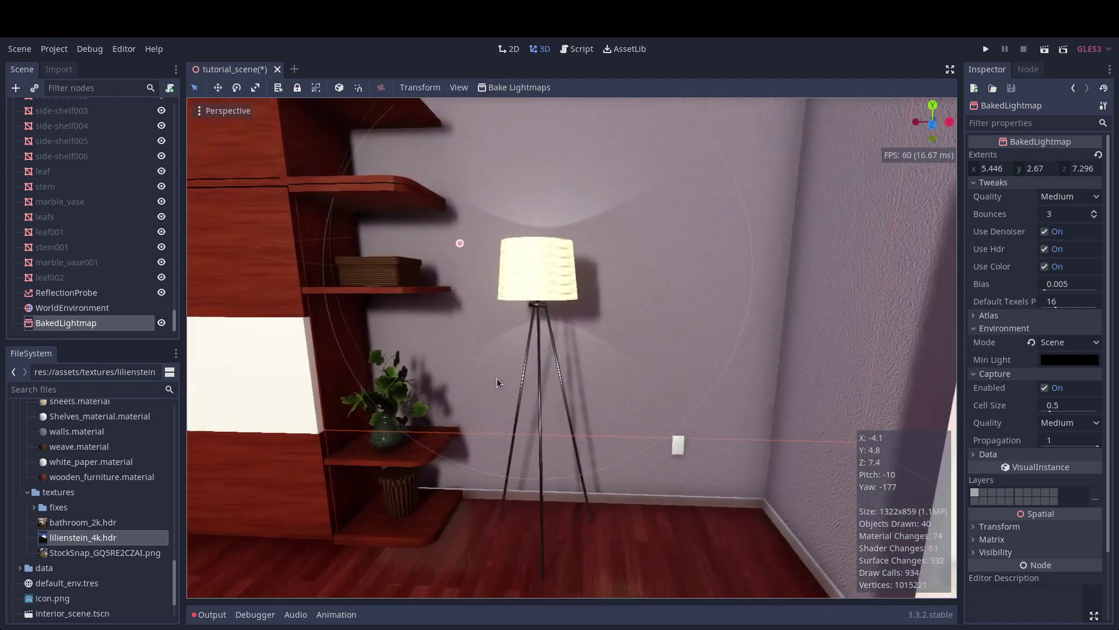
{"action": "left_click", "coordinate": [527, 278]}
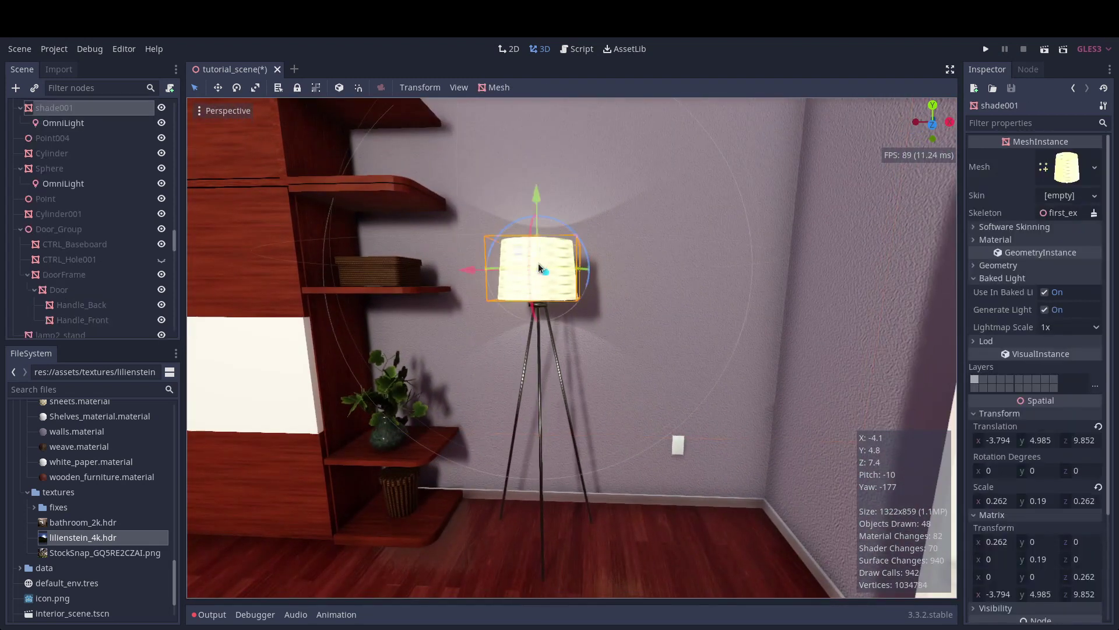
{"action": "key", "text": "w"}
{"action": "key", "text": "a"}
{"action": "right_click_drag", "start_coordinate": [554, 307], "coordinate": [563, 297]}
{"action": "right_click_drag", "start_coordinate": [592, 394], "coordinate": [596, 390]}
{"action": "key", "text": "e"}
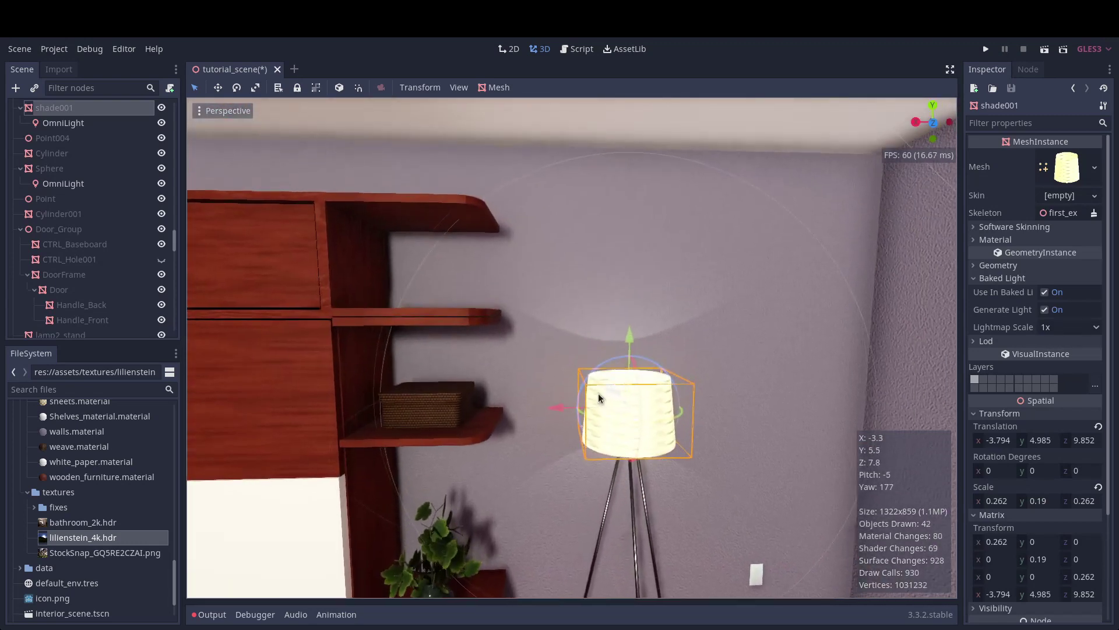
{"action": "key", "text": "ctrl+d"}
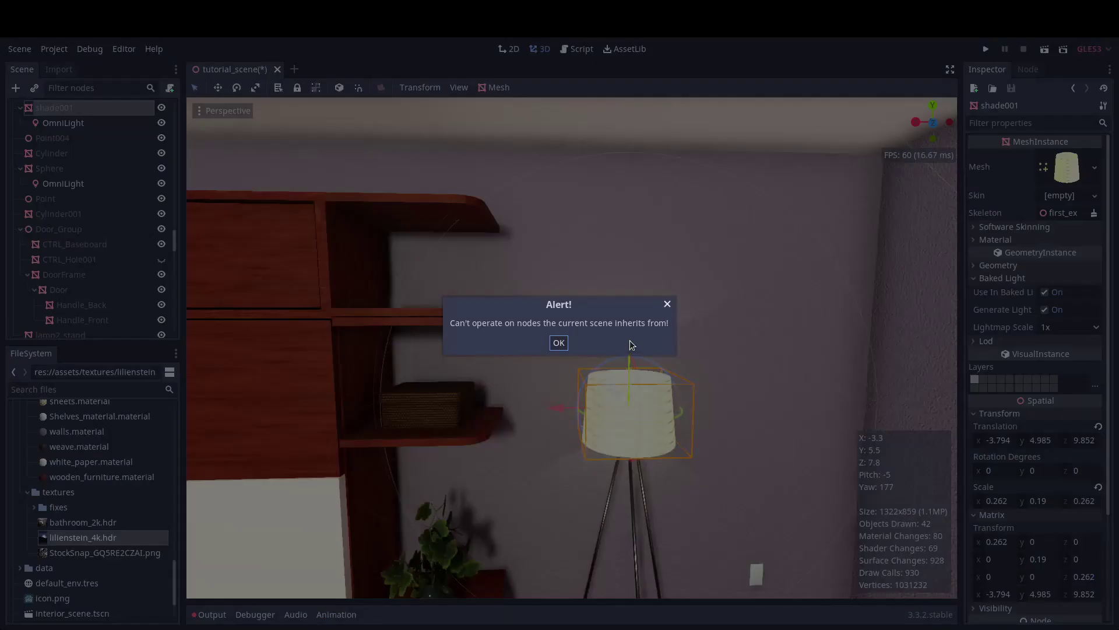
{"action": "left_click", "coordinate": [559, 342]}
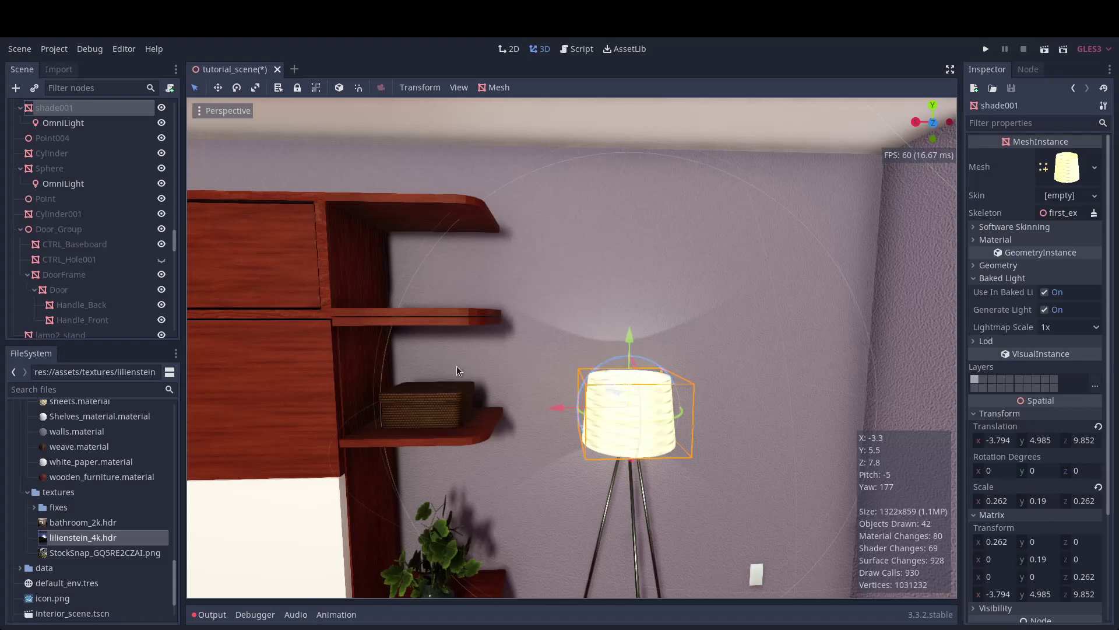
- Duplicate the OmniLight under shade001 and move the copy about 0.06 upward
{"action": "left_click", "coordinate": [57, 123]}
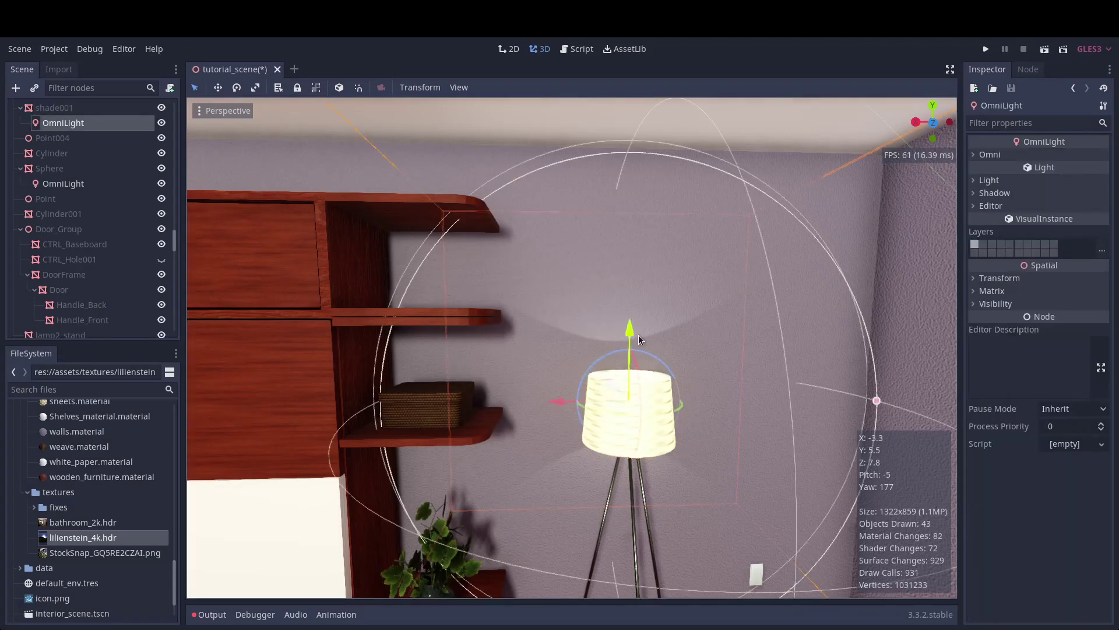
{"action": "key", "text": "ctrl+d"}
{"action": "left_click_drag", "start_coordinate": [633, 331], "coordinate": [633, 320]}
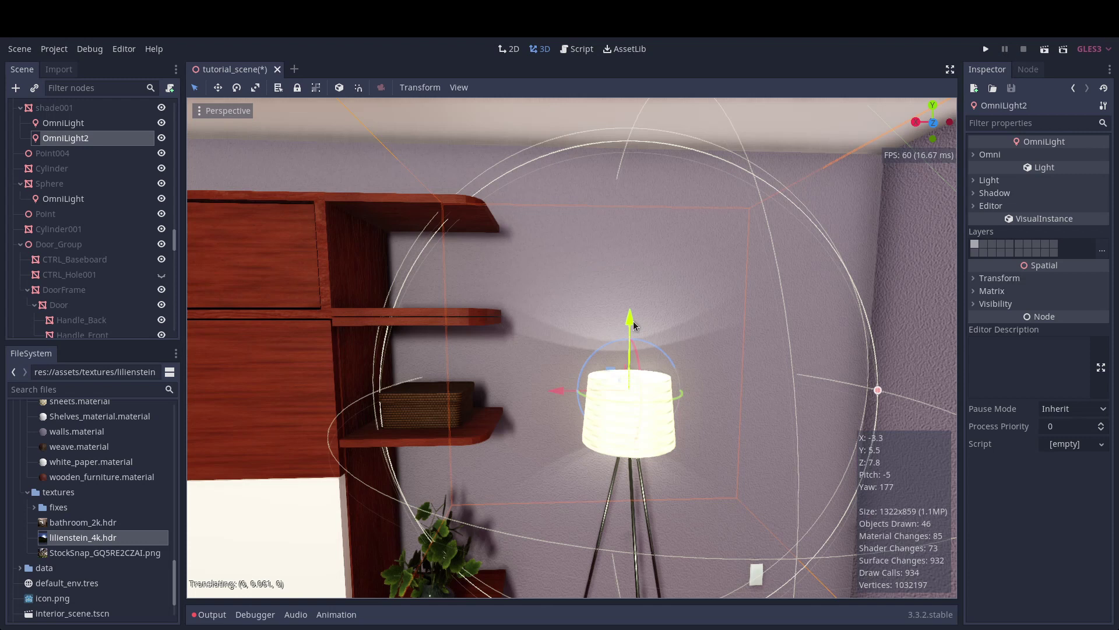
- Try another omni light copy placed lower in the floor lamp's shade, undo its move and delete it
{"action": "key", "text": "ctrl+d"}
{"action": "mouse_move", "coordinate": [631, 320]}
{"action": "left_mouse_down"}
{"action": "mouse_move", "coordinate": [631, 309]}
{"action": "mouse_move", "coordinate": [631, 340]}
{"action": "left_mouse_up"}
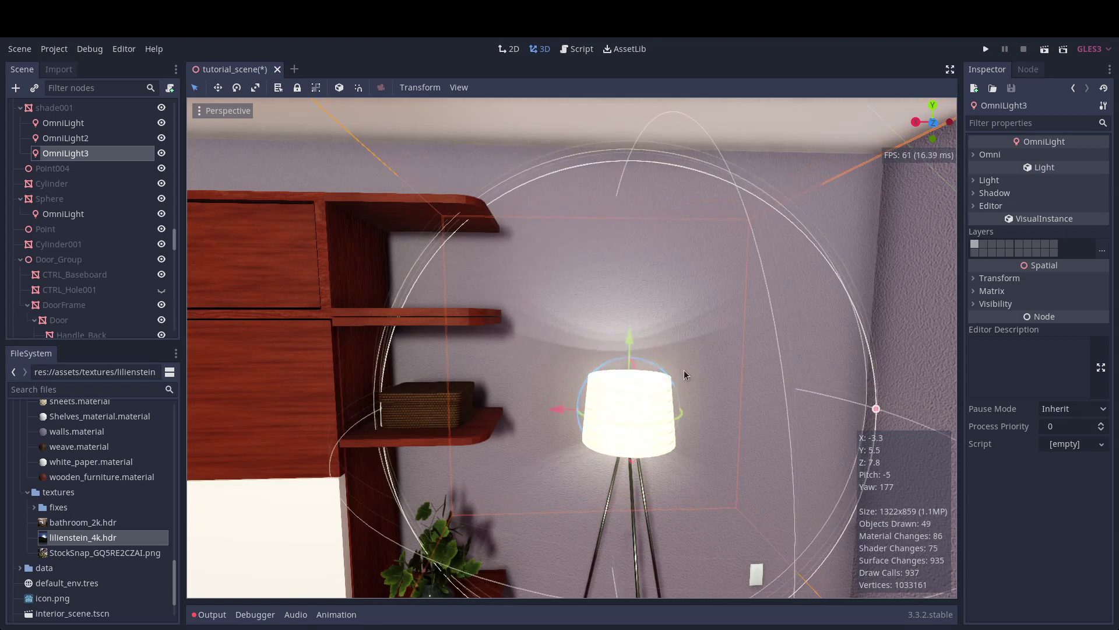
{"action": "key", "text": "ctrl+z"}
{"action": "key", "text": "Delete"}
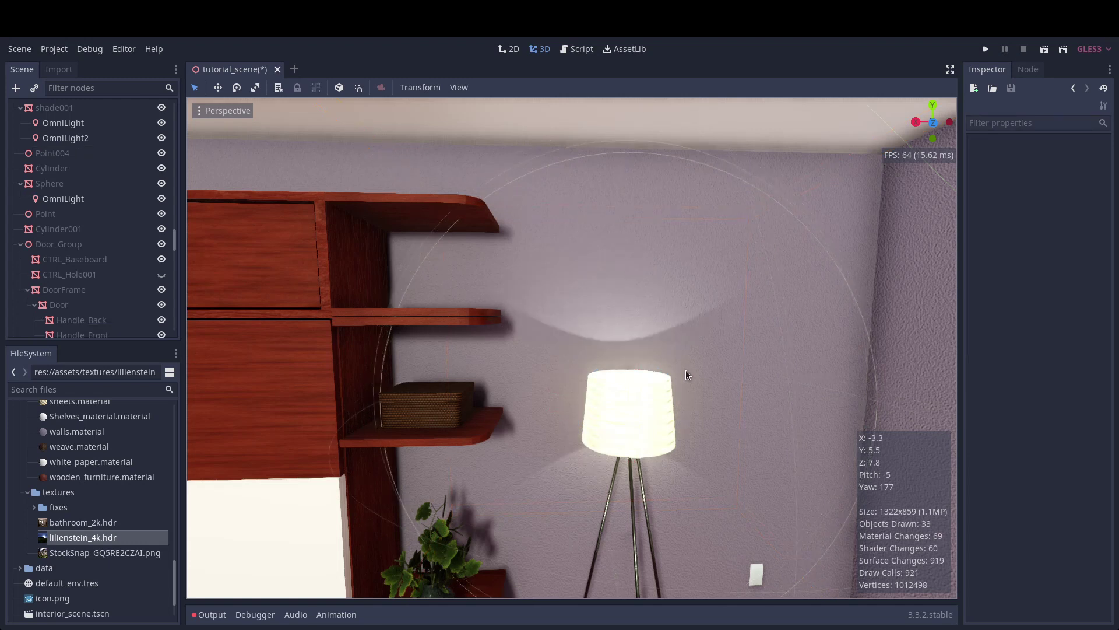
- Examine the floor lamp's lighting and the look of the room from several viewpoints
{"action": "right_click_drag", "start_coordinate": [687, 371], "coordinate": [737, 411]}
{"action": "key", "text": "s"}
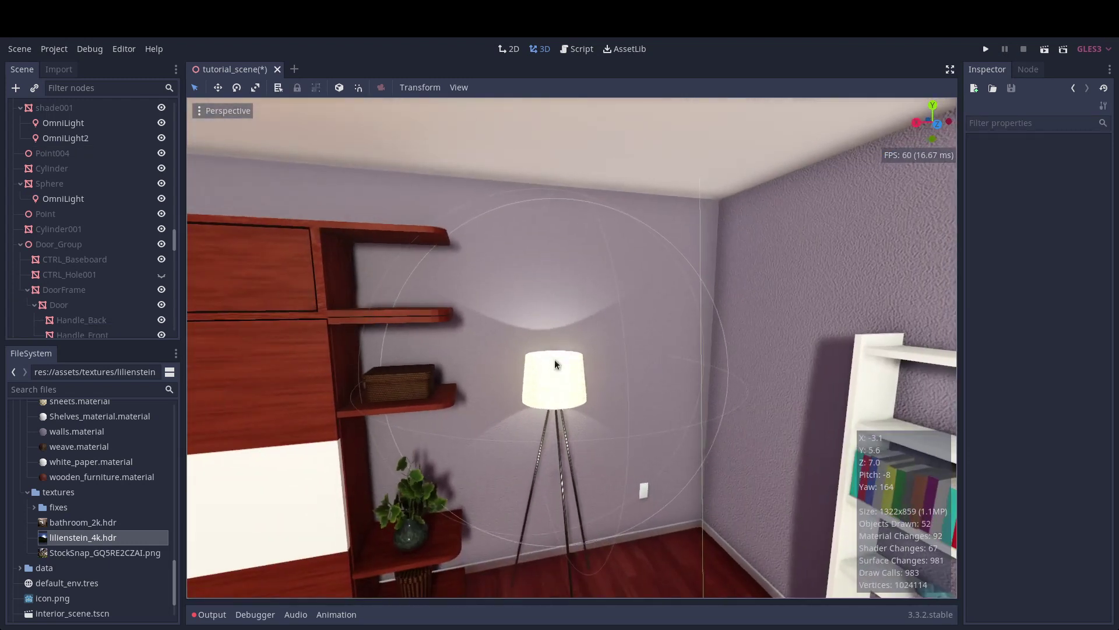
{"action": "right_click_drag", "start_coordinate": [603, 385], "coordinate": [392, 285]}
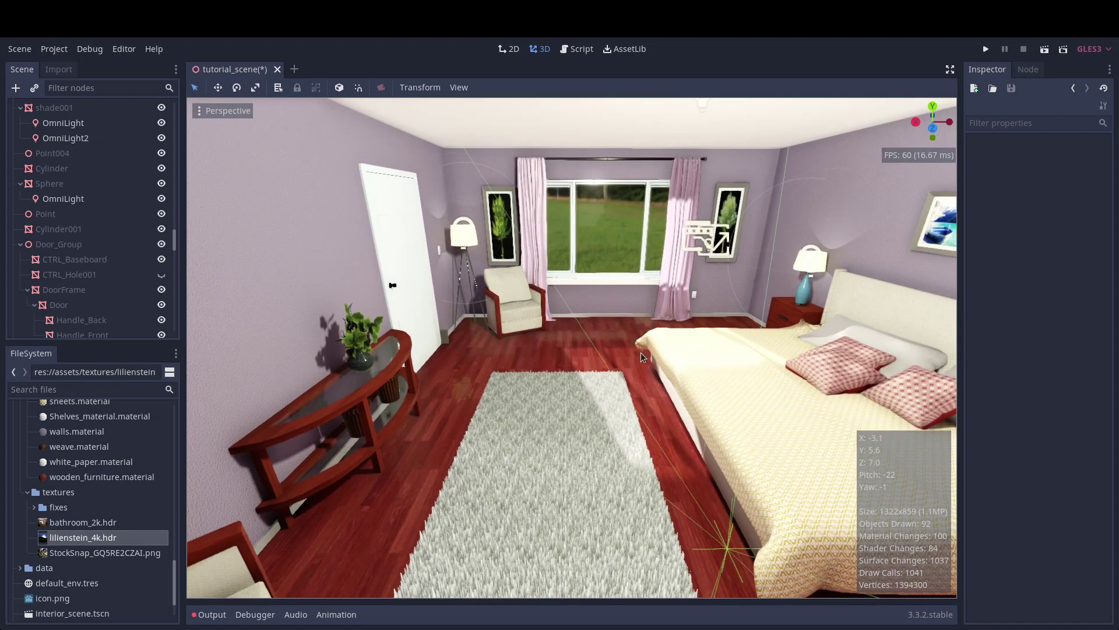
{"action": "right_click_drag", "start_coordinate": [572, 370], "coordinate": [274, 344]}
{"action": "key", "text": "w"}
{"action": "key", "text": "e"}
{"action": "key", "text": "w"}
{"action": "key", "text": "w"}
{"action": "right_click_drag", "start_coordinate": [486, 376], "coordinate": [597, 387]}
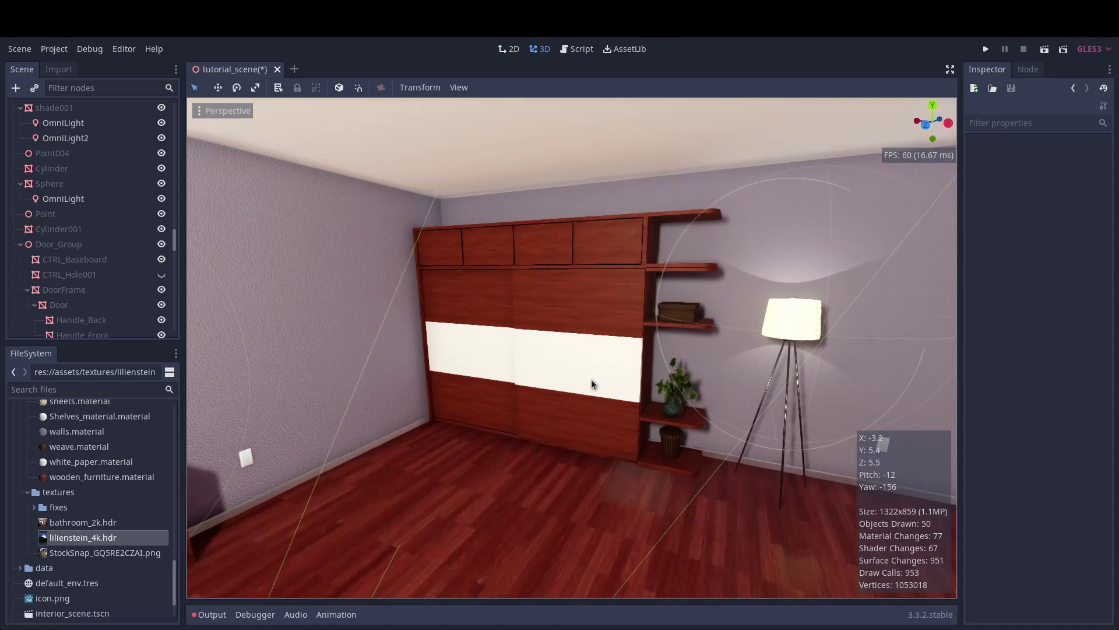
- Filter the scene nodes by "light" and set Light Bake Mode to All on the directional light and every omni light together
{"action": "left_click", "coordinate": [124, 85]}
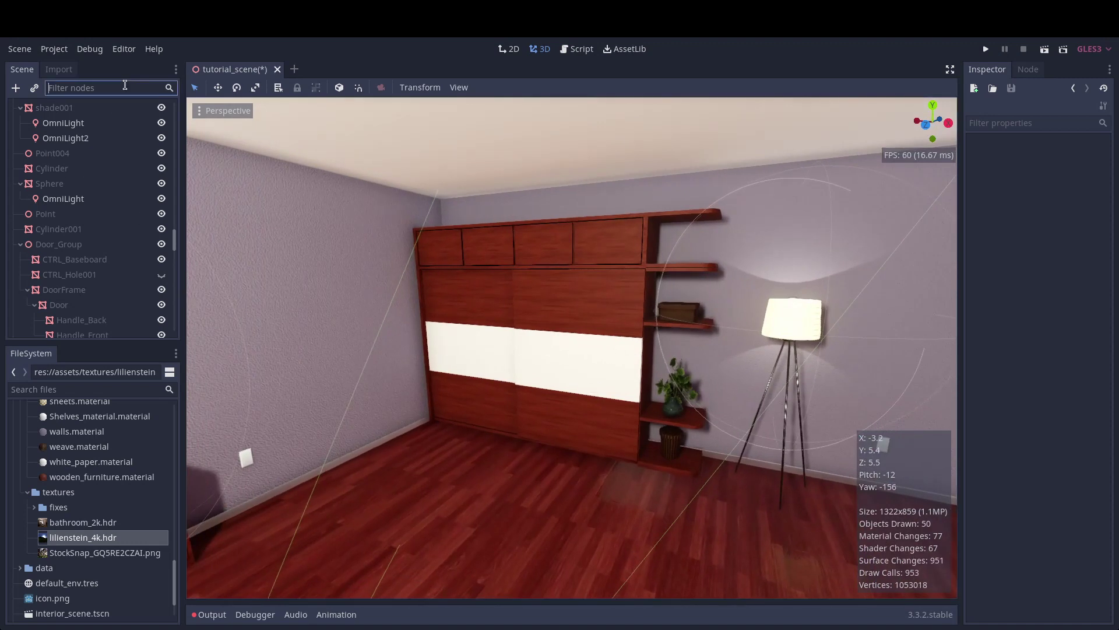
{"action": "type", "text": "light"}
{"action": "scroll", "coordinate": [103, 127], "scroll_direction": "up", "scroll_amount": 2}
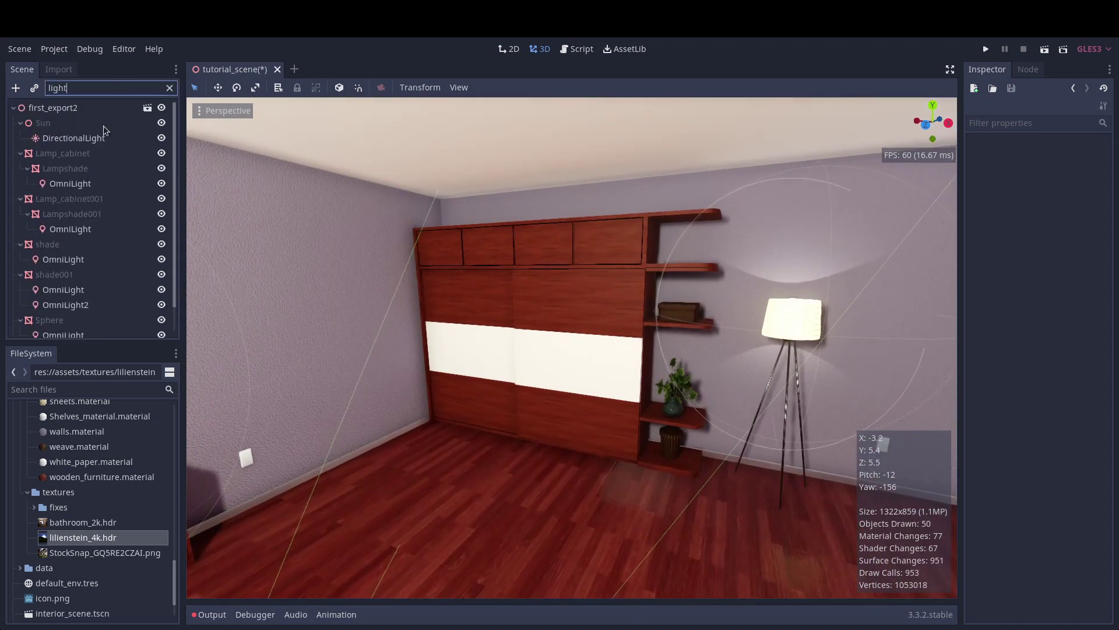
{"action": "left_click", "coordinate": [87, 139]}
{"action": "left_click", "coordinate": [89, 184], "text": "ctrl"}
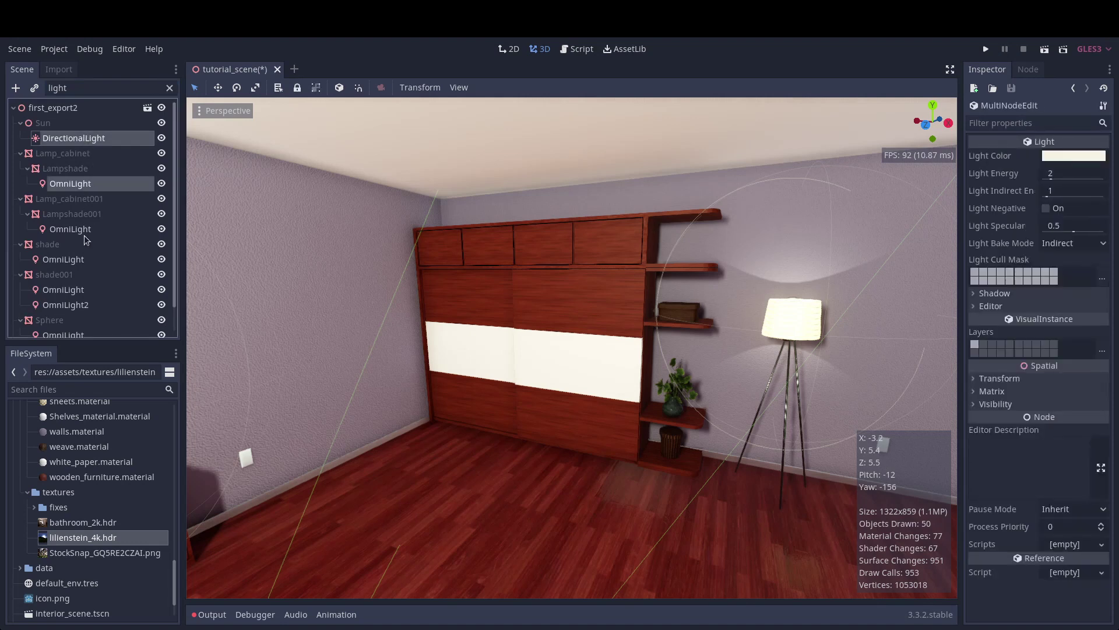
{"action": "left_click", "coordinate": [81, 233], "text": "ctrl"}
{"action": "left_click", "coordinate": [81, 260], "text": "ctrl"}
{"action": "scroll", "coordinate": [106, 270], "scroll_direction": "down", "scroll_amount": 2}
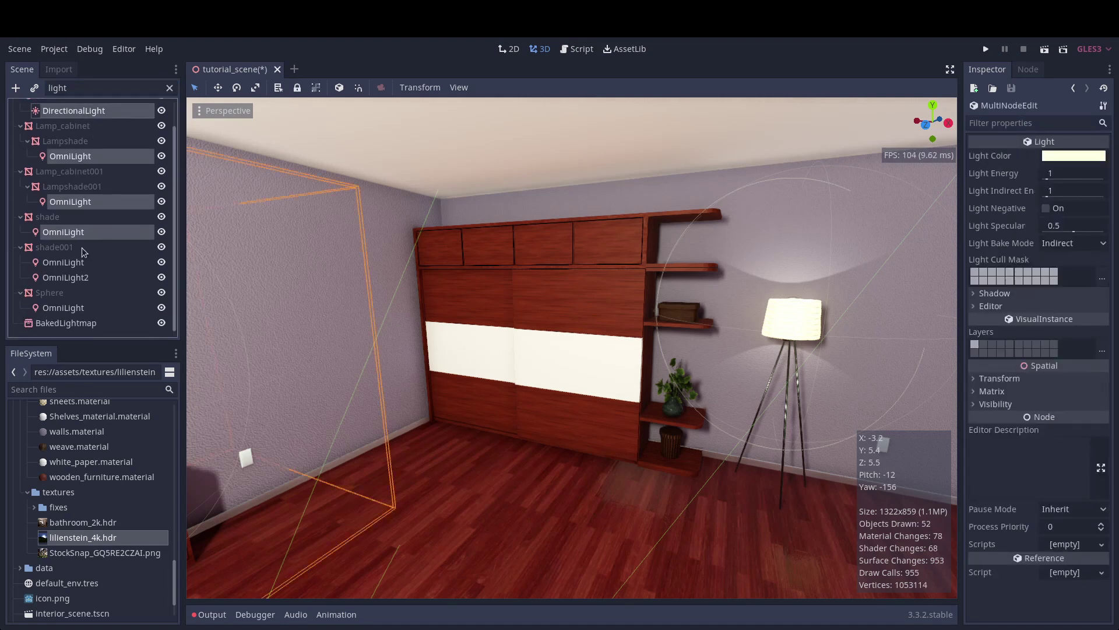
{"action": "left_click", "coordinate": [72, 264], "text": "ctrl"}
{"action": "left_click", "coordinate": [76, 280], "text": "ctrl"}
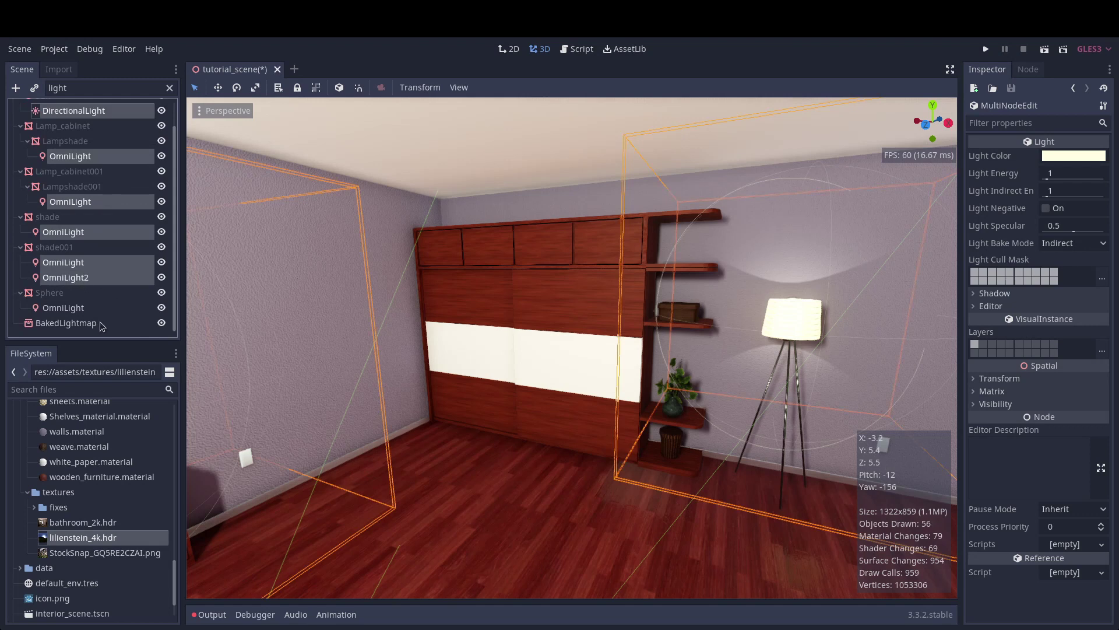
{"action": "left_click", "coordinate": [75, 309], "text": "ctrl"}
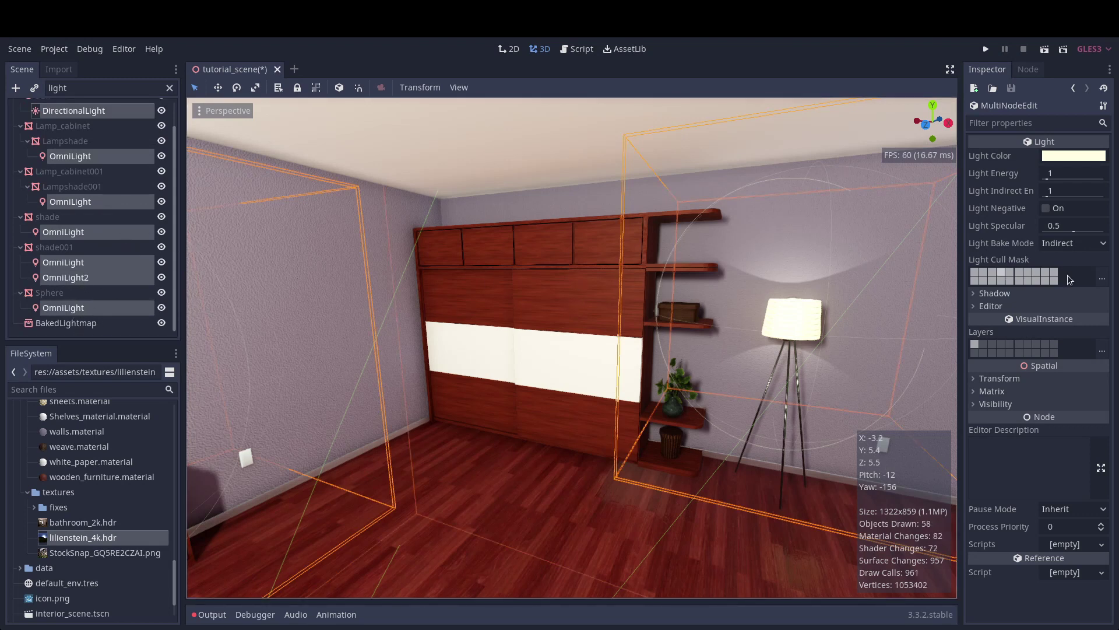
{"action": "left_click", "coordinate": [1079, 247]}
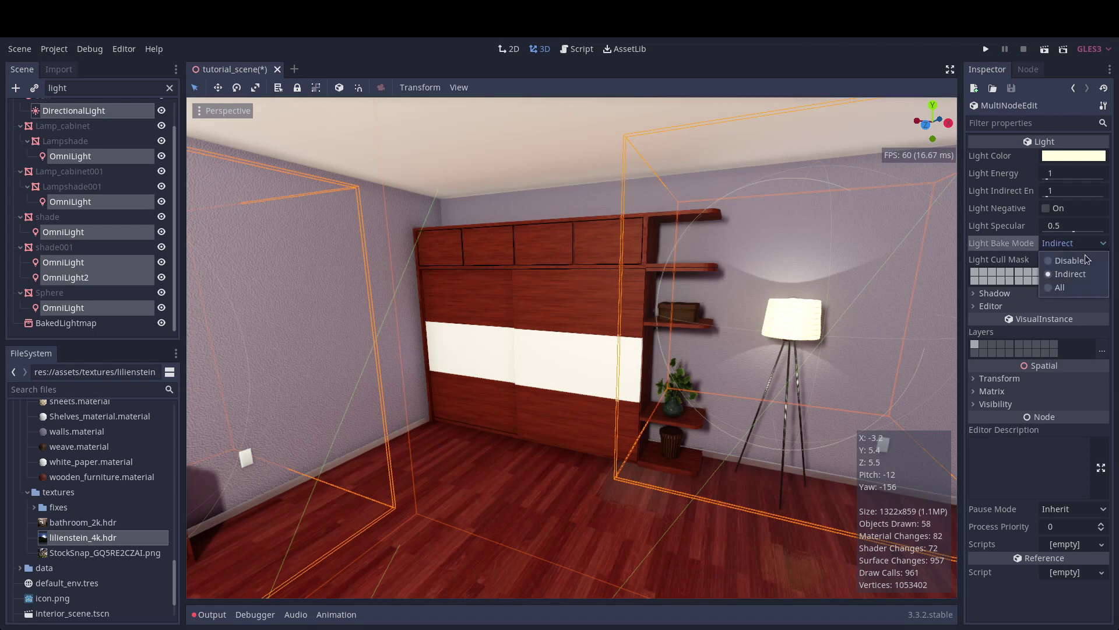
{"action": "left_click", "coordinate": [1089, 288]}
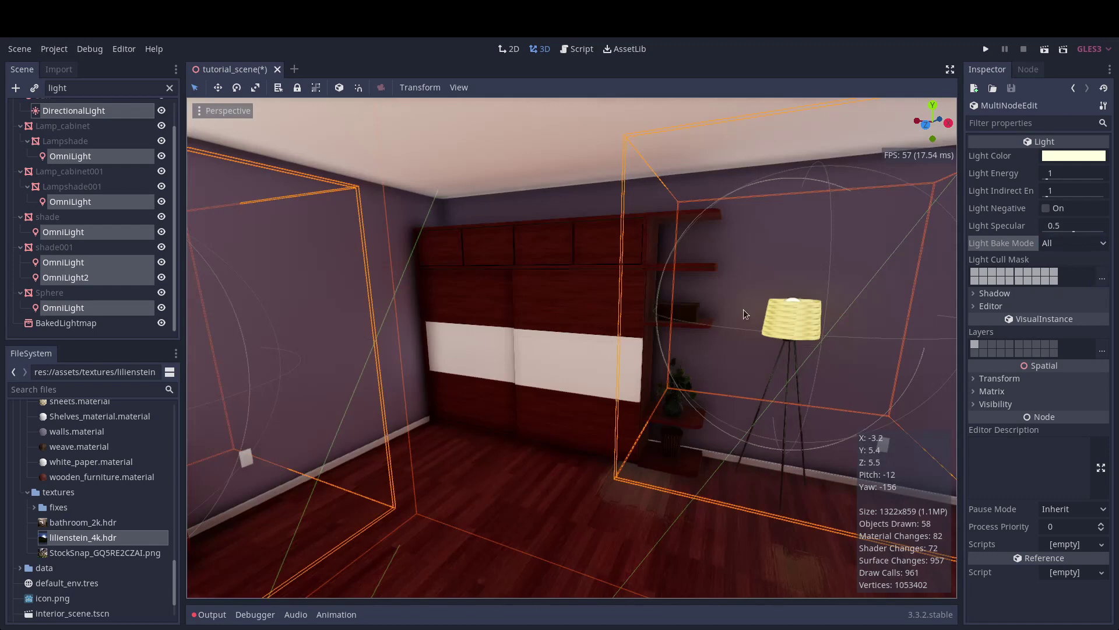
- Bake the lightmaps for the room with the BakedLightmap node
{"action": "middle_click_drag", "start_coordinate": [733, 309], "coordinate": [674, 303]}
{"action": "right_click_drag", "start_coordinate": [674, 303], "coordinate": [443, 303]}
{"action": "key", "text": "w"}
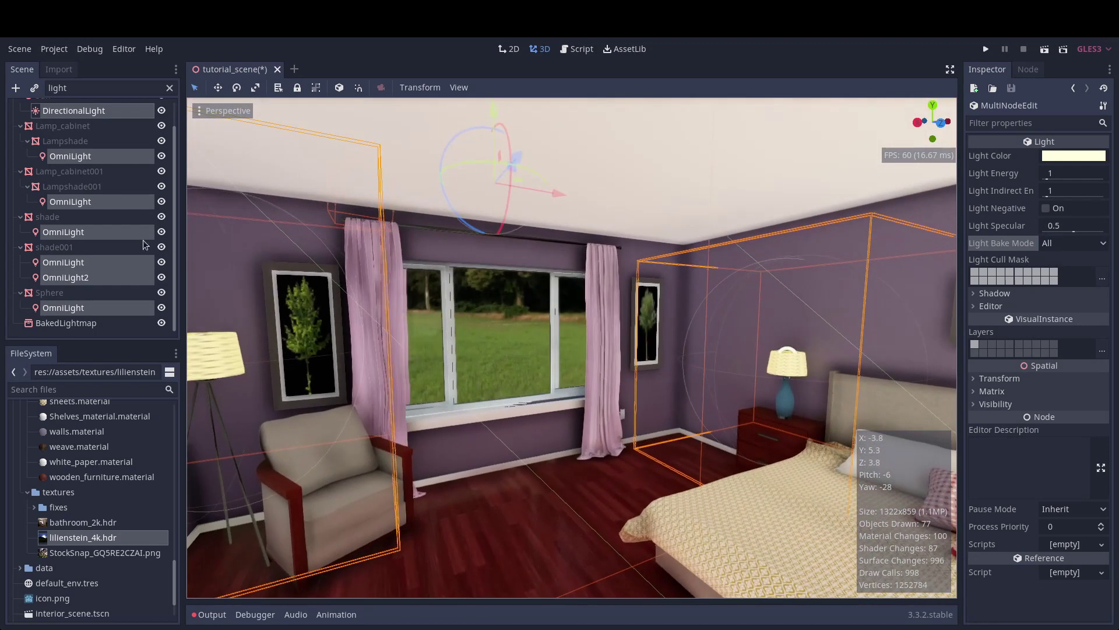
{"action": "scroll", "coordinate": [117, 242], "scroll_direction": "up", "scroll_amount": 1}
{"action": "scroll", "coordinate": [116, 241], "scroll_direction": "down", "scroll_amount": 1}
{"action": "right_click_drag", "start_coordinate": [629, 392], "coordinate": [816, 420]}
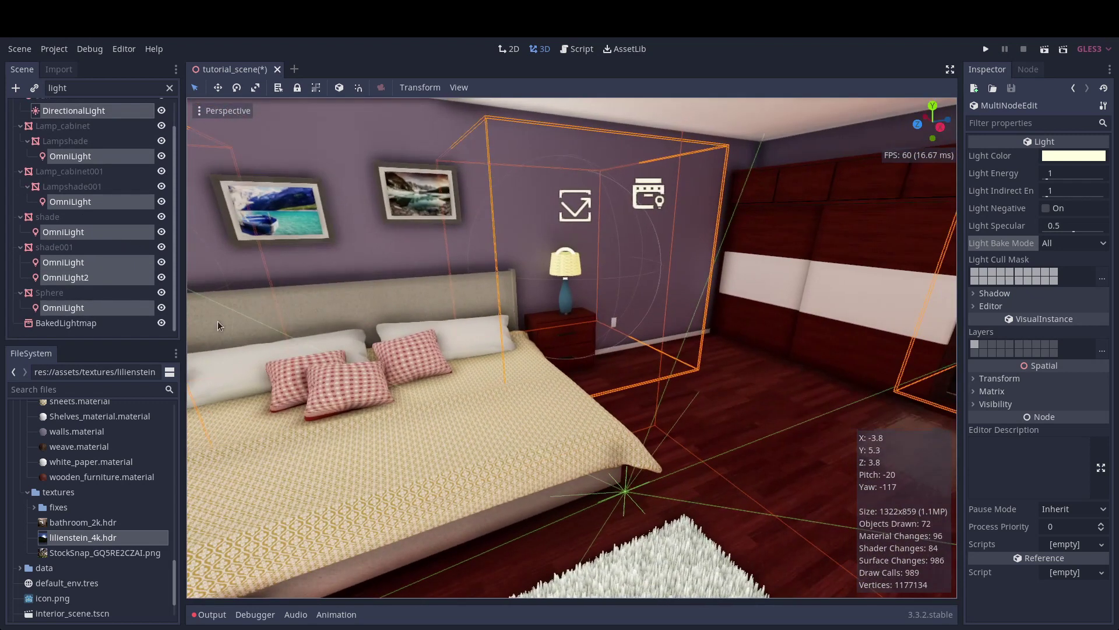
{"action": "left_click", "coordinate": [85, 324]}
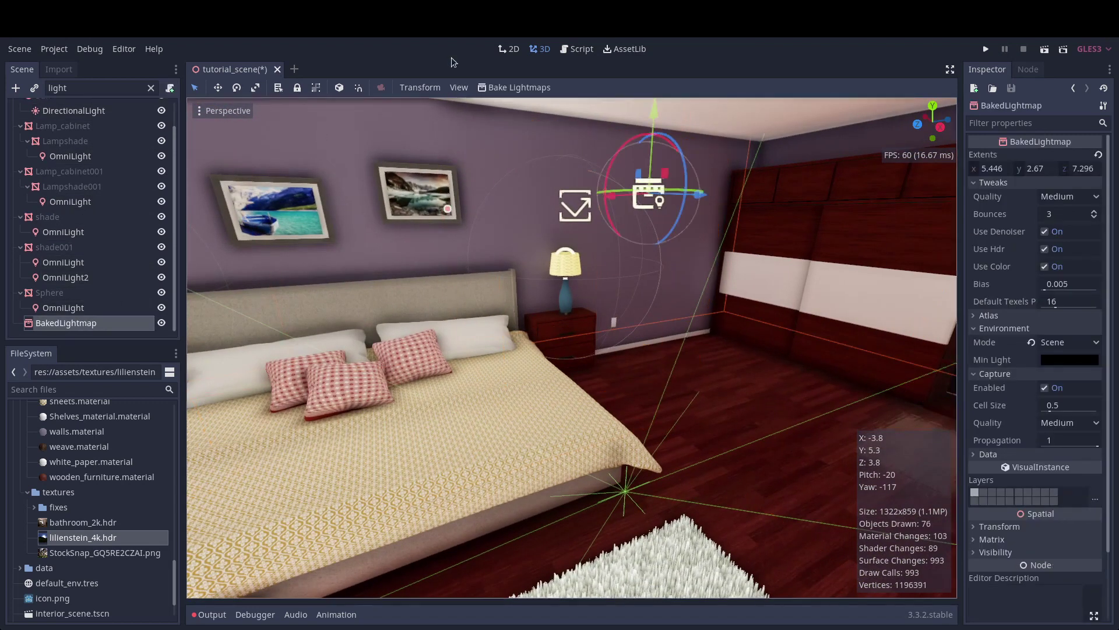
{"action": "left_click", "coordinate": [513, 87]}
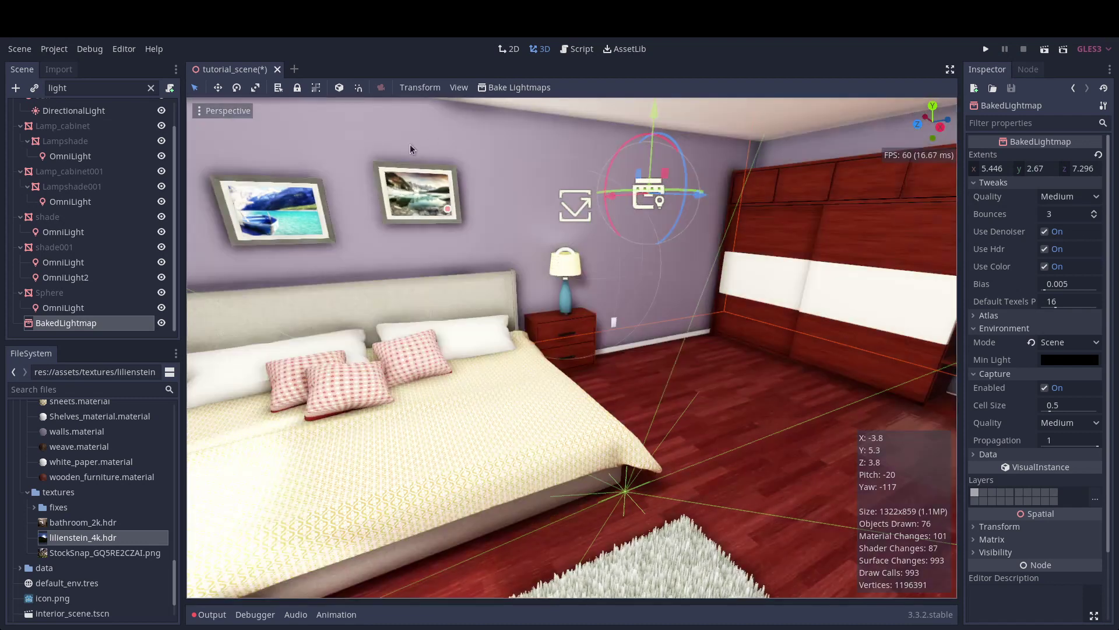
- Filter the scene nodes by "env" and select the WorldEnvironment node
{"action": "right_click_drag", "start_coordinate": [600, 307], "coordinate": [461, 311]}
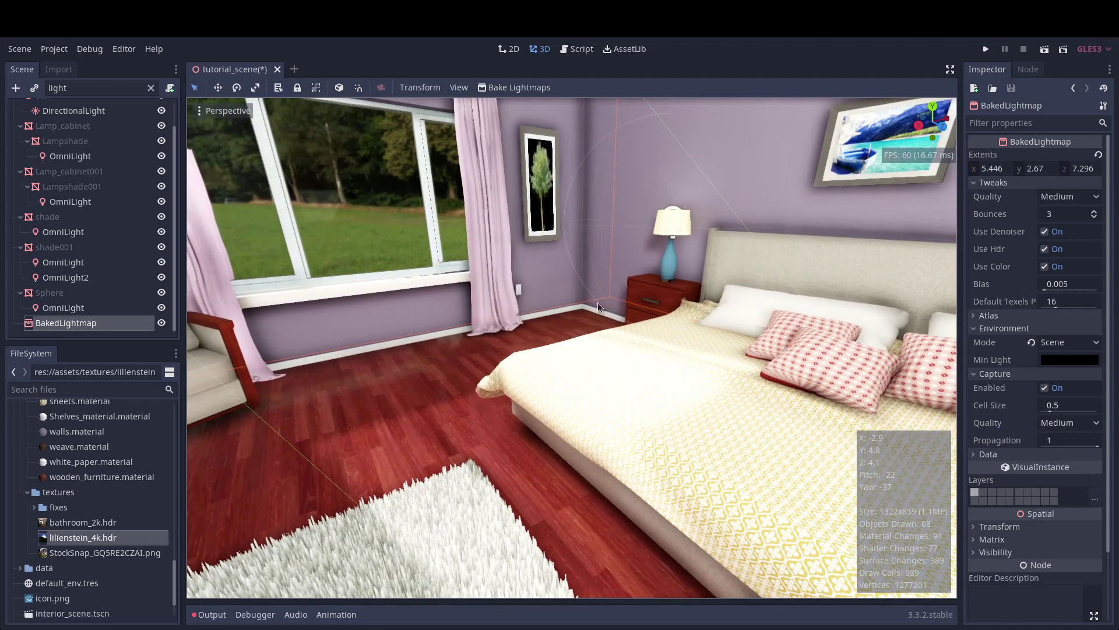
{"action": "right_click_drag", "start_coordinate": [528, 198], "coordinate": [541, 172]}
{"action": "key", "text": "w"}
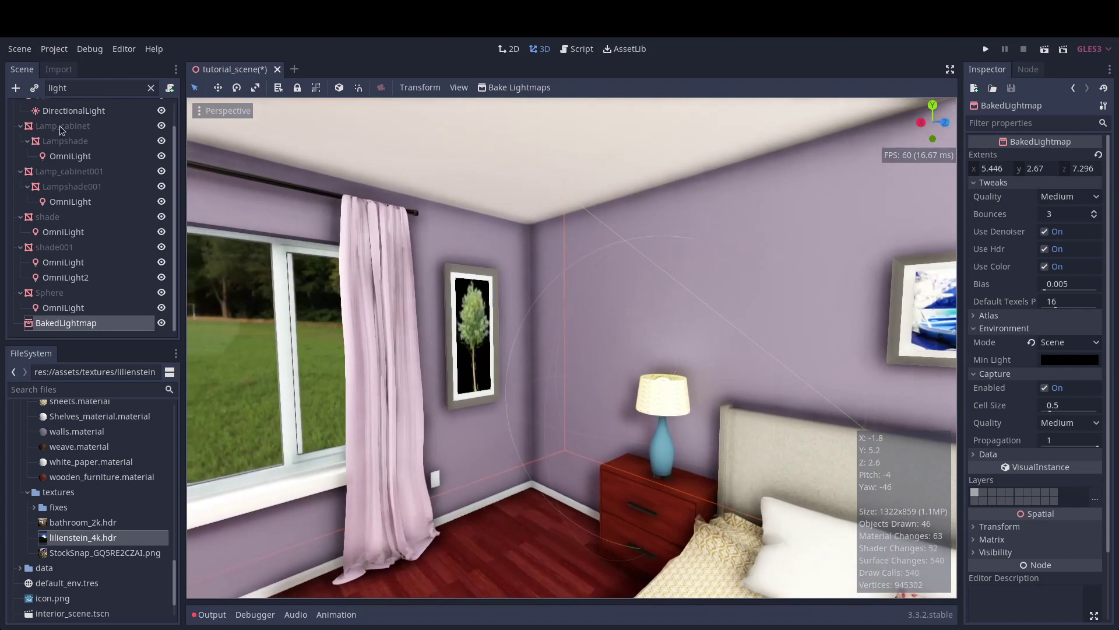
{"action": "scroll", "coordinate": [64, 129], "scroll_direction": "up", "scroll_amount": 2}
{"action": "left_click", "coordinate": [87, 88]}
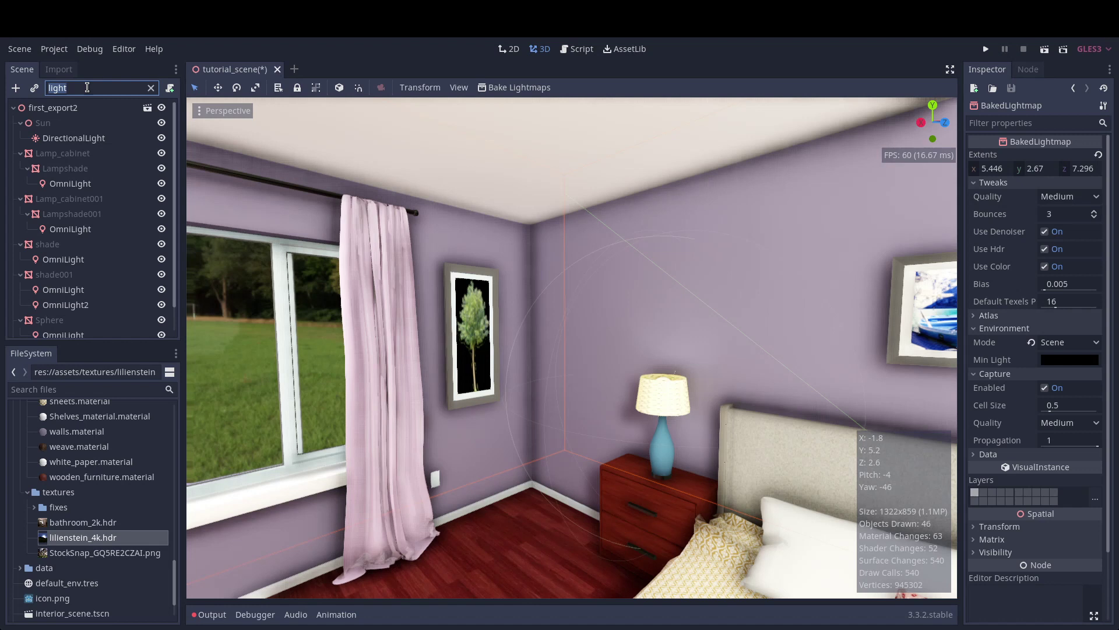
{"action": "type", "text": "env"}
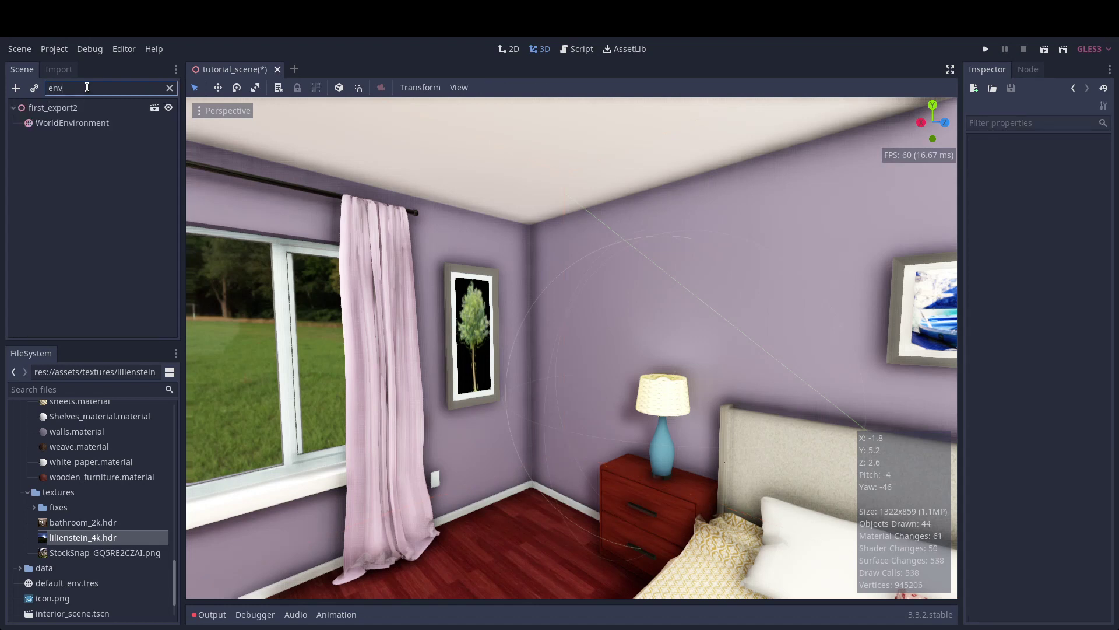
{"action": "left_click", "coordinate": [93, 124]}
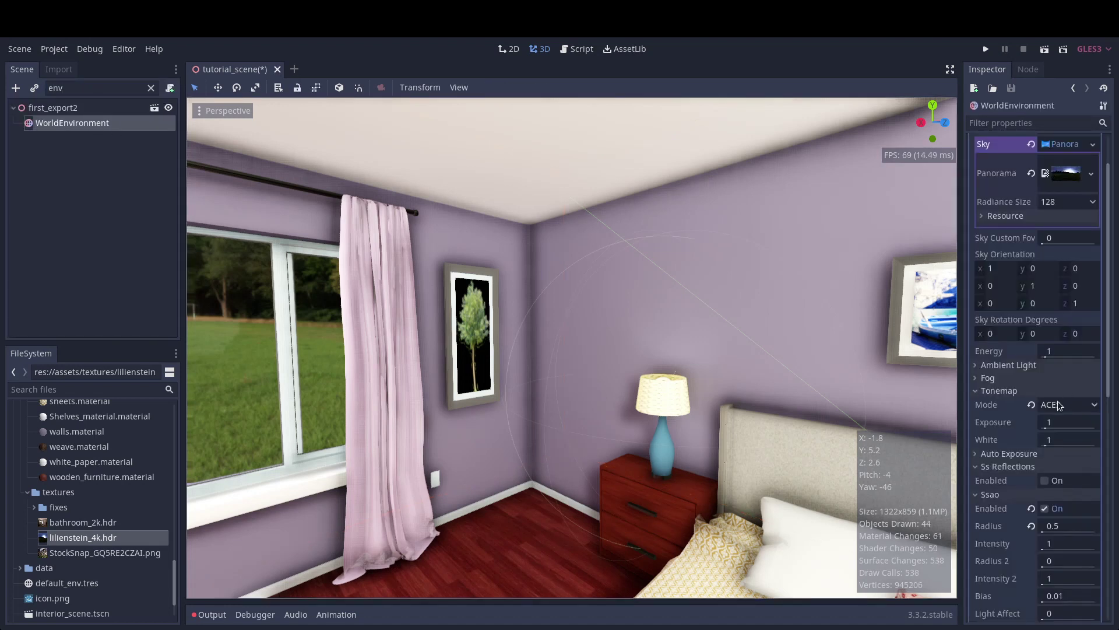
- Compare the room with SSAO off and on, and try SSAO radius values of 0.1 and 0.2
{"action": "left_click", "coordinate": [1045, 509]}
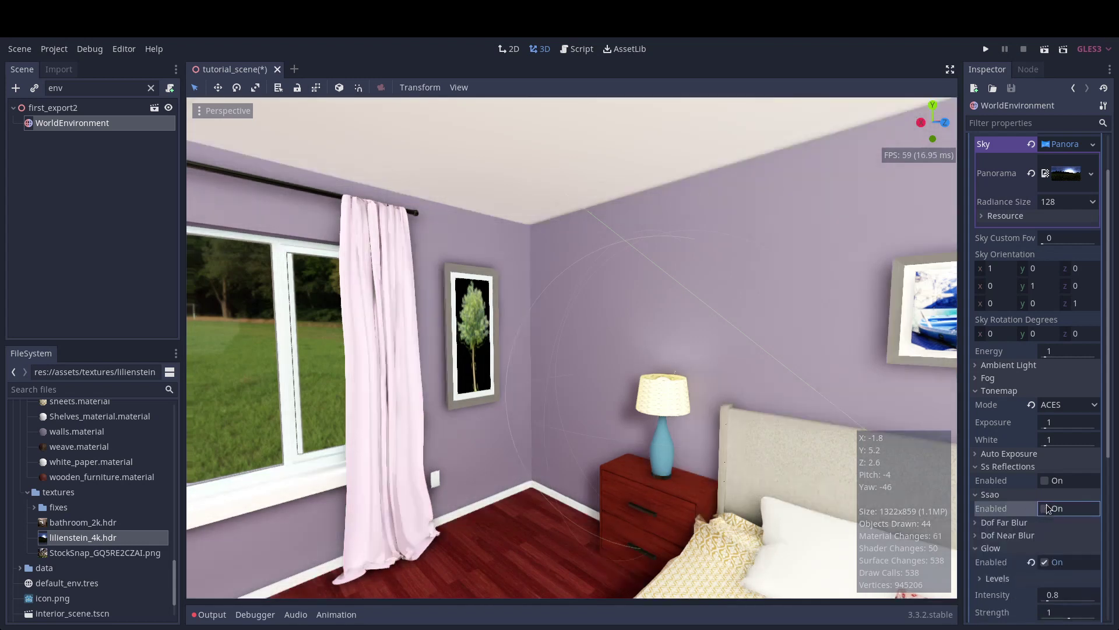
{"action": "left_click", "coordinate": [1046, 509]}
{"action": "left_click", "coordinate": [1084, 530]}
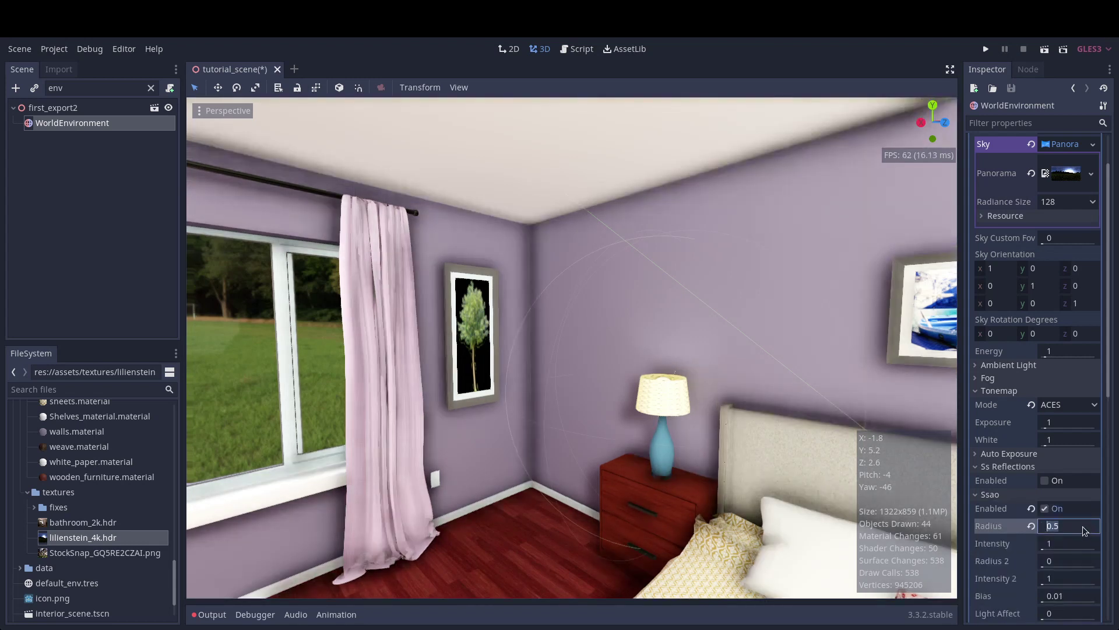
{"action": "key", "text": "Return"}
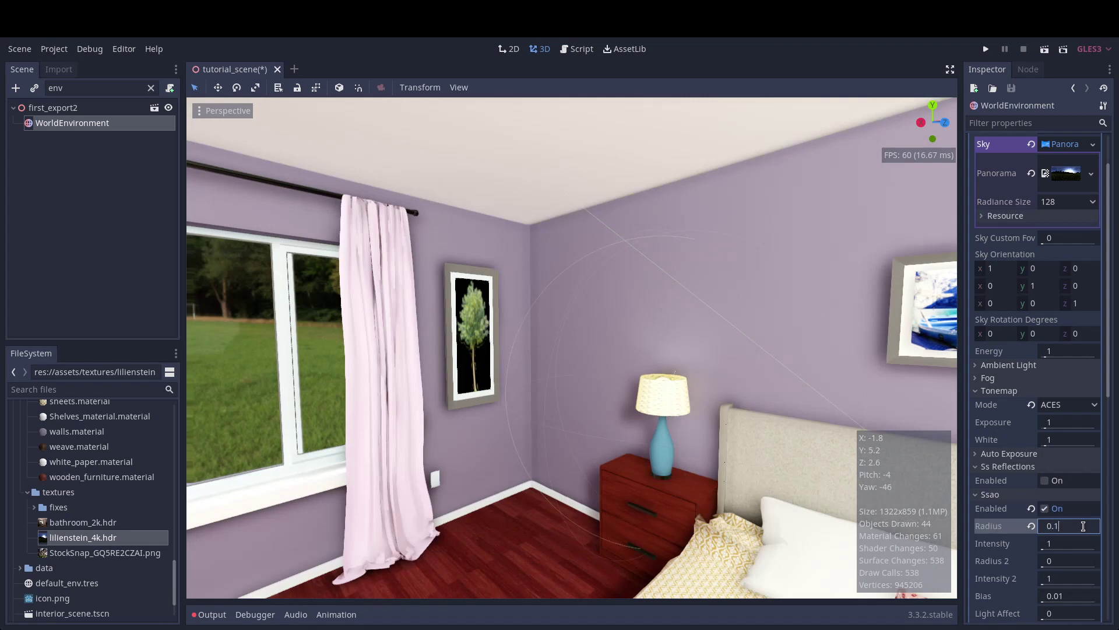
{"action": "key", "text": "BackSpace"}
{"action": "type", "text": "2"}
{"action": "key", "text": "Return"}
- Set the SSAO radius of the WorldEnvironment to 0.15
{"action": "left_click", "coordinate": [1077, 525]}
{"action": "type", "text": "0.15"}
{"action": "key", "text": "Return"}
- Examine the room's shading around the rug, bed and armchair from several viewpoints
{"action": "right_click_drag", "start_coordinate": [571, 347], "coordinate": [250, 347]}
{"action": "key", "text": "s"}
{"action": "key", "text": "w"}
{"action": "middle_click_drag", "start_coordinate": [583, 280], "coordinate": [874, 235]}
{"action": "key", "text": "w"}
{"action": "right_click_drag", "start_coordinate": [571, 348], "coordinate": [562, 369]}
{"action": "key", "text": "s"}
{"action": "key", "text": "w"}
{"action": "key", "text": "w"}
{"action": "middle_click_drag", "start_coordinate": [965, 224], "coordinate": [909, 239]}
- Add a MeshInstance node as a child of the first_export2 root
{"action": "left_click", "coordinate": [86, 110]}
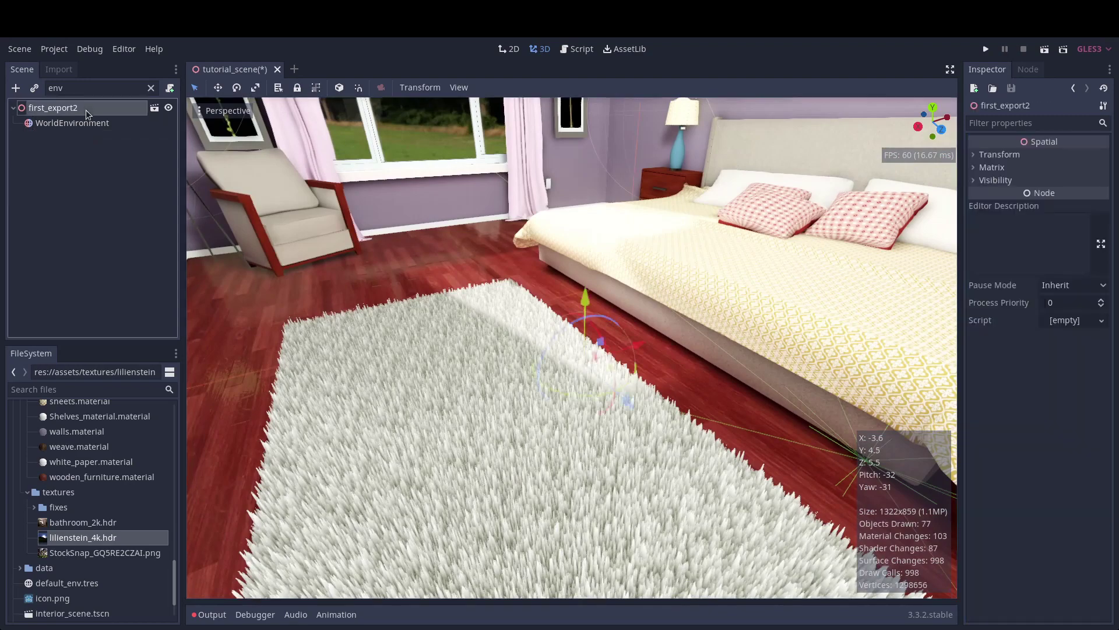
{"action": "right_click", "coordinate": [86, 109]}
{"action": "left_click", "coordinate": [136, 122]}
{"action": "type", "text": "mesh"}
{"action": "double_click", "coordinate": [467, 302]}
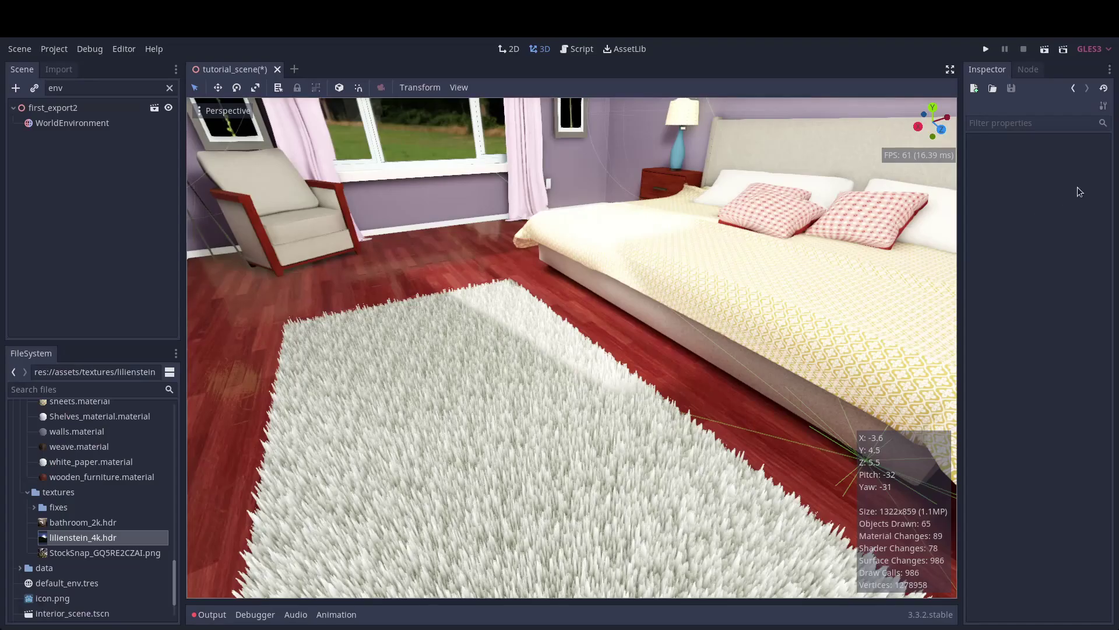
- Clear the scene node filter and assign a new cube mesh to the MeshInstance
{"action": "left_click", "coordinate": [169, 88]}
{"action": "scroll", "coordinate": [164, 172], "scroll_direction": "down", "scroll_amount": 5}
{"action": "scroll", "coordinate": [142, 191], "scroll_direction": "down", "scroll_amount": 5}
{"action": "left_click", "coordinate": [96, 323]}
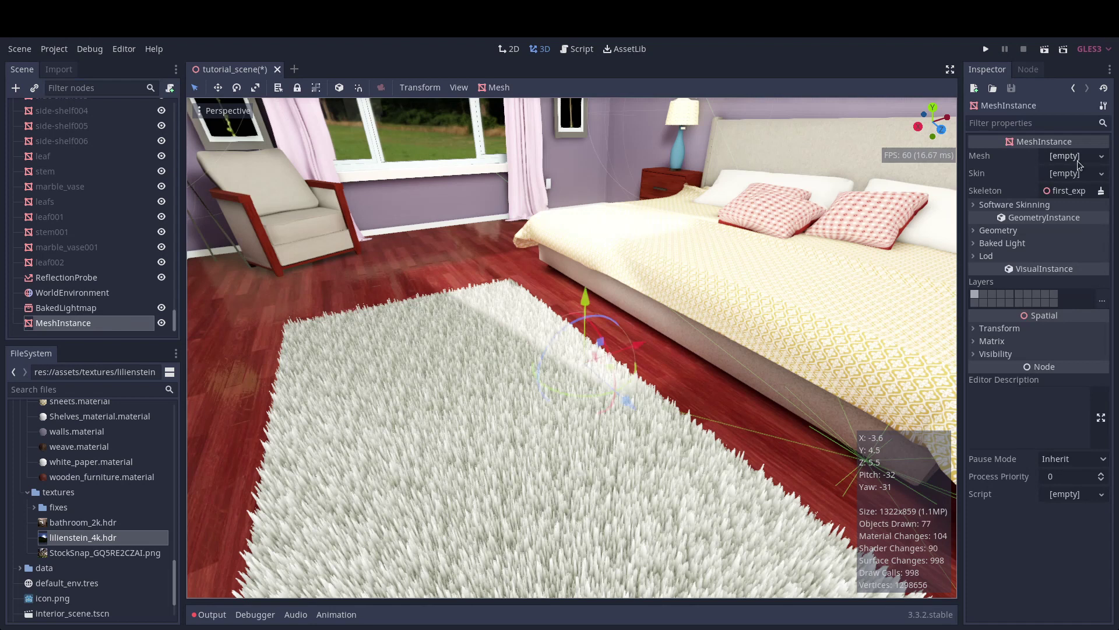
{"action": "left_click", "coordinate": [1102, 156]}
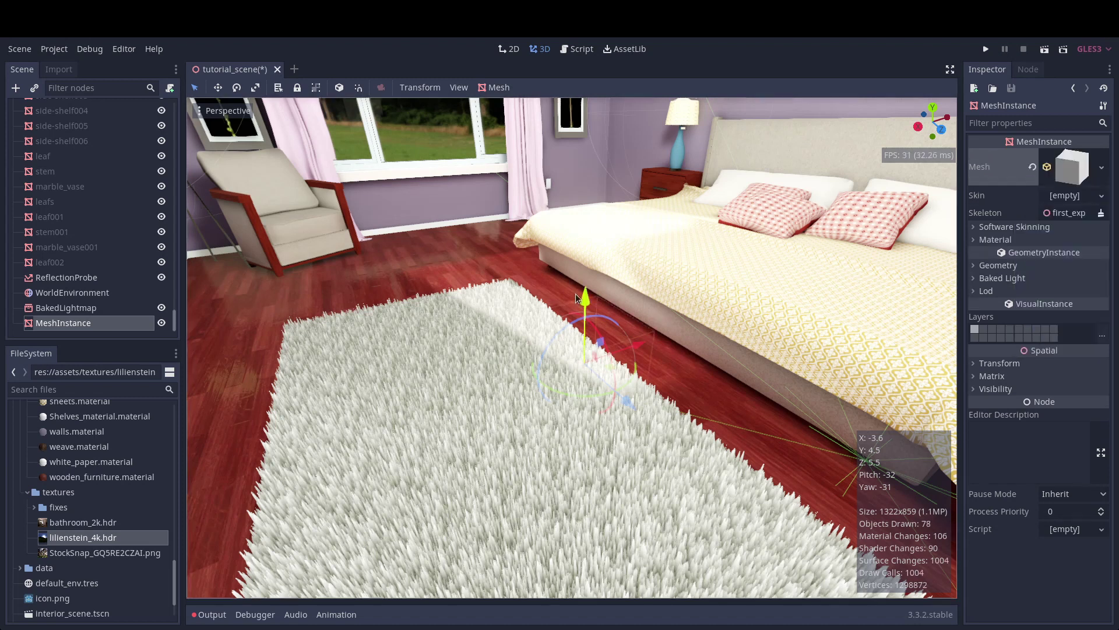
- Move the cube beside the armchair in front of the window and set its size to 1 × 1 × 1
{"action": "left_click_drag", "start_coordinate": [584, 300], "coordinate": [425, 168]}
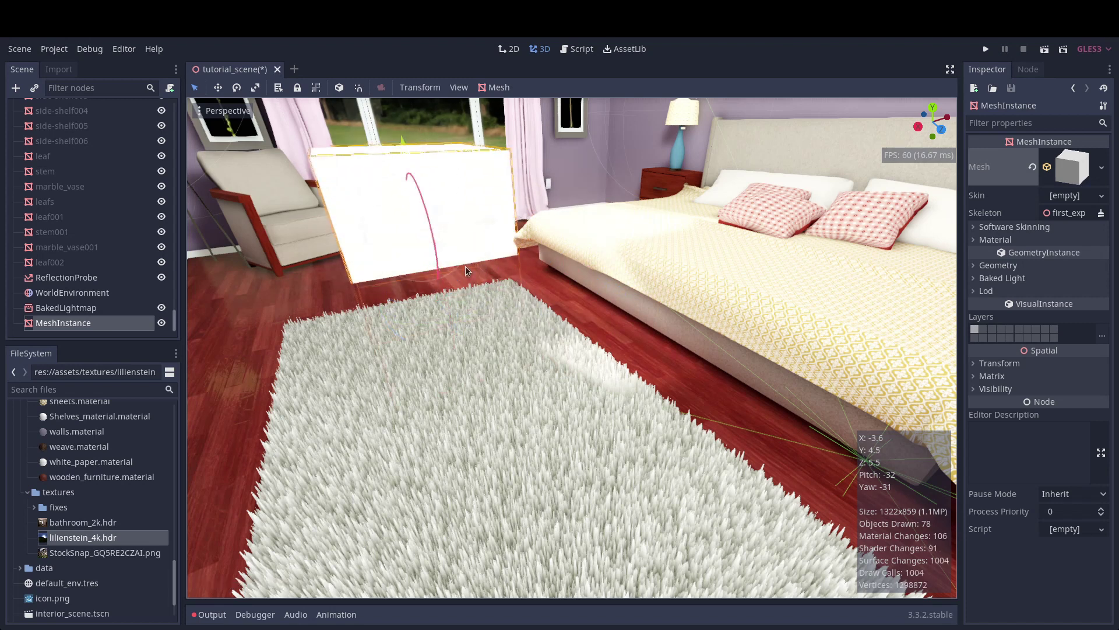
{"action": "left_click", "coordinate": [1060, 171]}
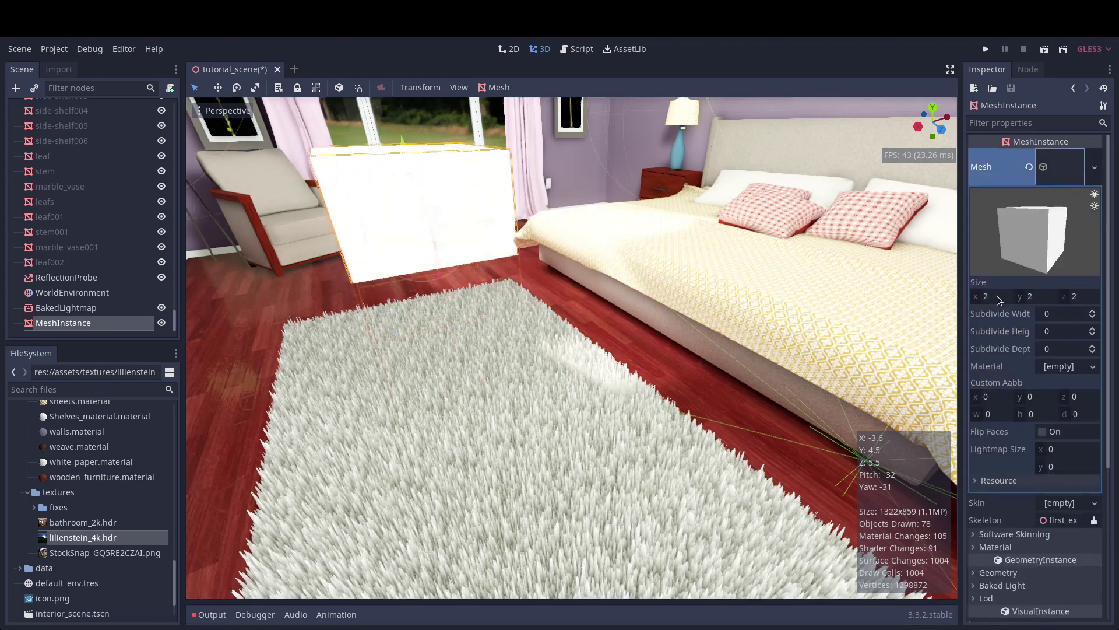
{"action": "left_click", "coordinate": [991, 296]}
{"action": "type", "text": "1"}
{"action": "left_click", "coordinate": [1037, 297]}
{"action": "type", "text": "1"}
{"action": "left_click", "coordinate": [1076, 297]}
{"action": "type", "text": "1"}
{"action": "left_click", "coordinate": [1040, 298]}
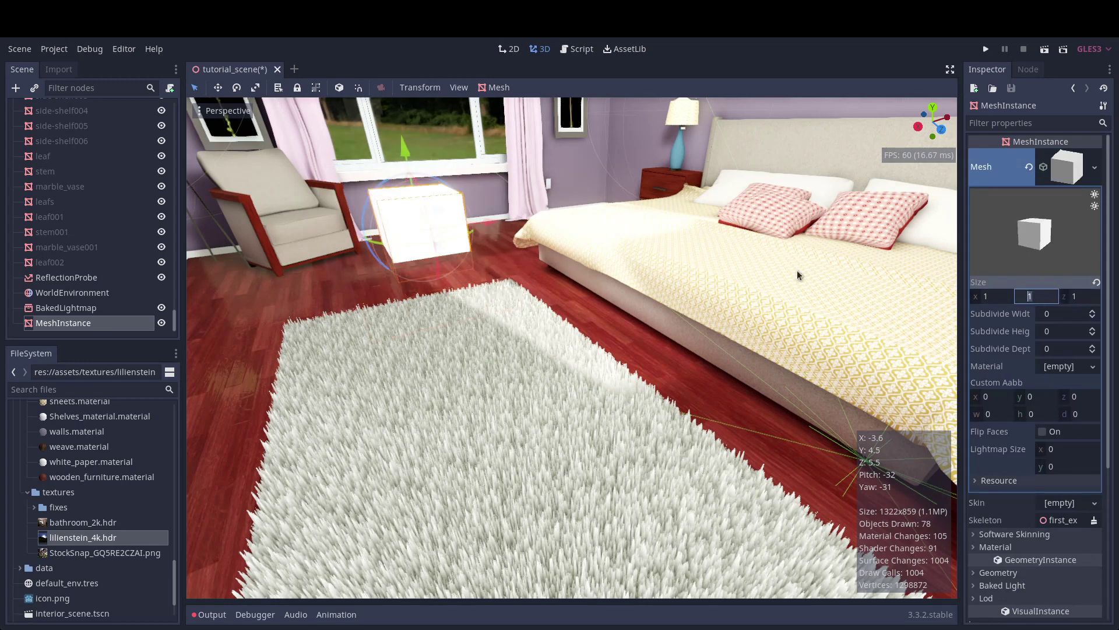
- Move the cube from the window to above the rug at the foot of the bed and view it up close
{"action": "middle_click_drag", "start_coordinate": [472, 250], "coordinate": [516, 292]}
{"action": "scroll", "coordinate": [513, 320], "scroll_direction": "up", "scroll_amount": 3}
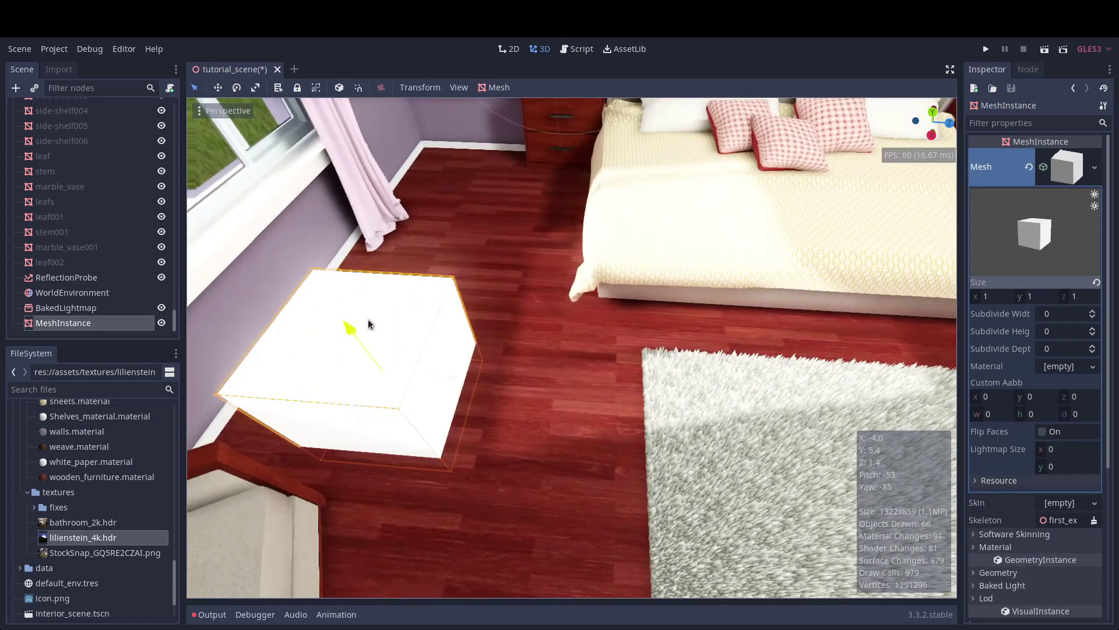
{"action": "middle_click_drag", "start_coordinate": [354, 330], "coordinate": [336, 265]}
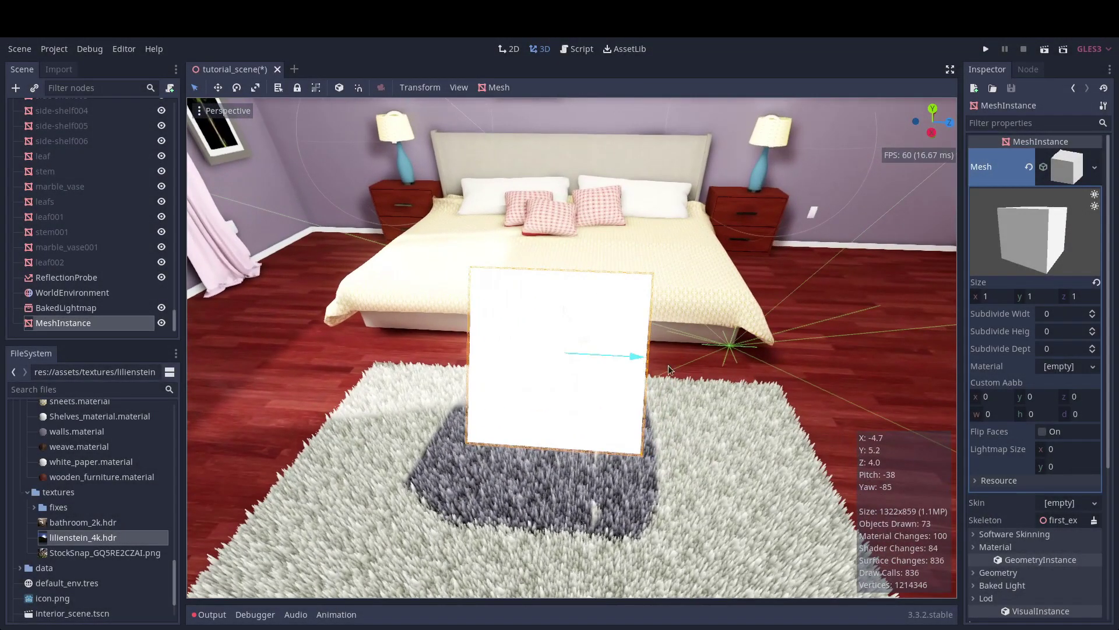
{"action": "right_click_drag", "start_coordinate": [700, 382], "coordinate": [596, 382]}
{"action": "key", "text": "s"}
{"action": "key", "text": "d"}
{"action": "key", "text": "q"}
{"action": "key", "text": "a"}
{"action": "key", "text": "w"}
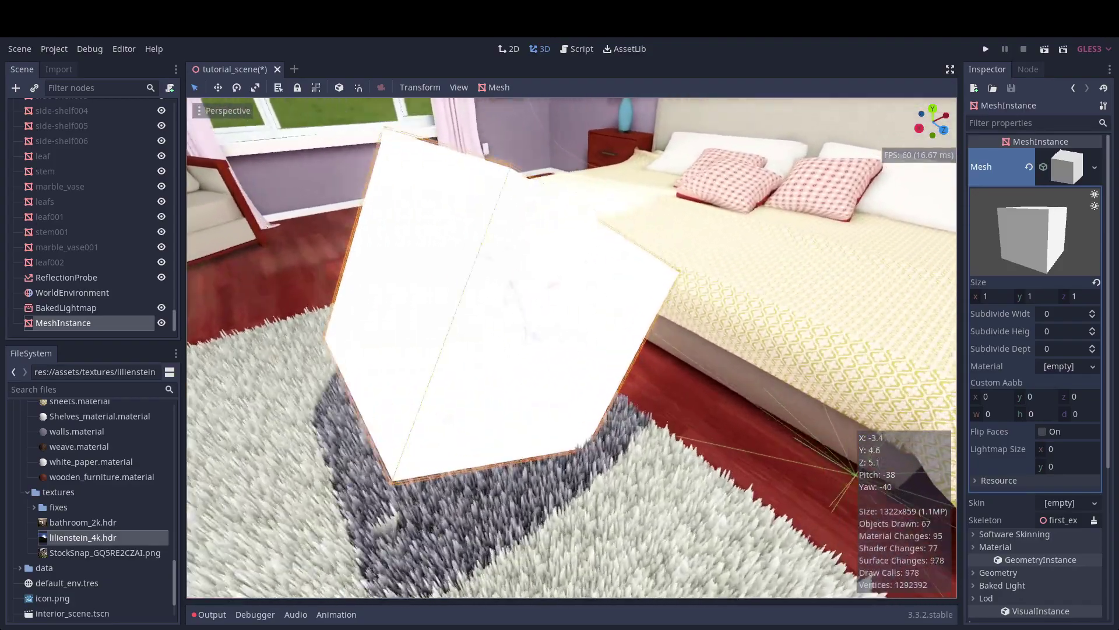
- Move the cube away from the rug to hover near the window-side corner of the bed
{"action": "middle_click_drag", "start_coordinate": [755, 318], "coordinate": [848, 319]}
{"action": "key", "text": "a"}
{"action": "key", "text": "s"}
{"action": "left_click_drag", "start_coordinate": [685, 375], "coordinate": [847, 195]}
{"action": "key", "text": "a"}
{"action": "right_click_drag", "start_coordinate": [657, 378], "coordinate": [619, 446]}
{"action": "key", "text": "a"}
{"action": "key", "text": "w"}
{"action": "key", "text": "e"}
{"action": "key", "text": "s"}
{"action": "left_click_drag", "start_coordinate": [545, 366], "coordinate": [828, 364]}
- Examine the cube's lighting against the bed and window from different viewpoints
{"action": "right_click_drag", "start_coordinate": [828, 365], "coordinate": [998, 353]}
{"action": "key", "text": "a"}
{"action": "key", "text": "w"}
{"action": "key", "text": "a"}
{"action": "right_click_drag", "start_coordinate": [571, 348], "coordinate": [641, 331]}
{"action": "key", "text": "w"}
{"action": "key", "text": "s"}
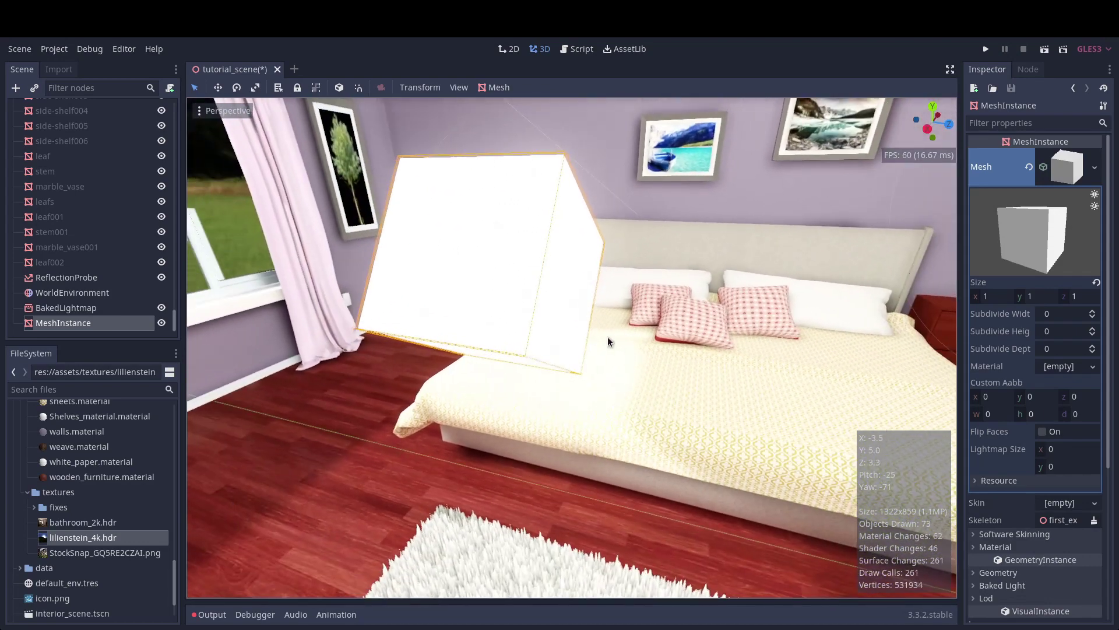